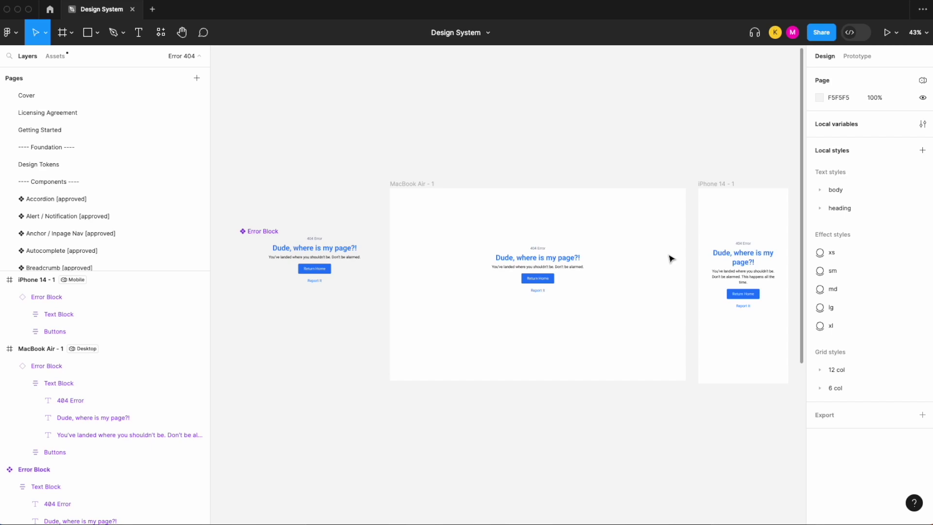
- Hide and re-show the 404 Error label in the iPhone frame's Error Block
left_click(742, 265)
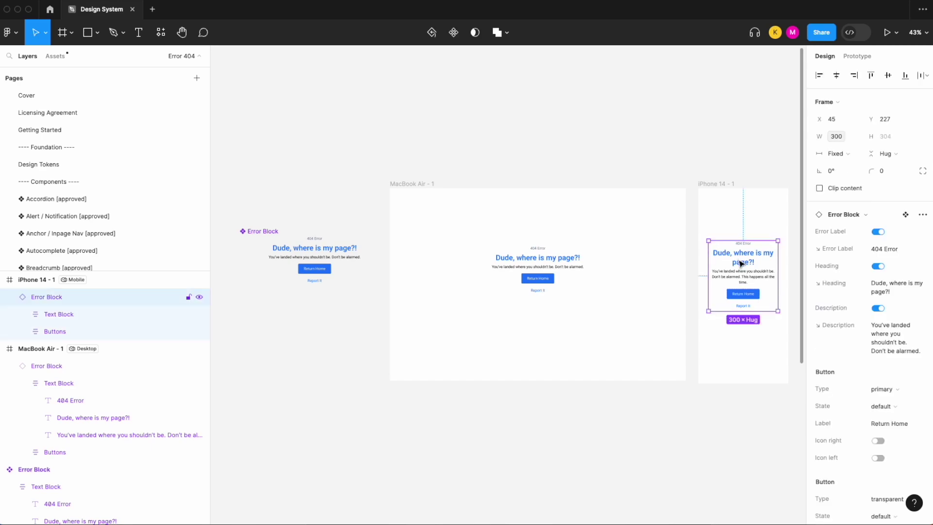
left_click(881, 233)
left_click(880, 232)
left_click(681, 159)
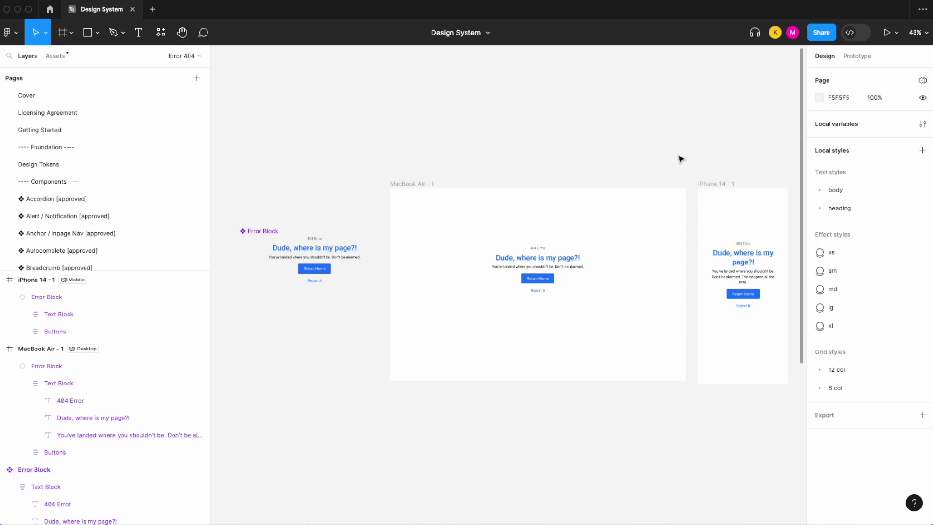
scroll(680, 159, "down", 2)
scroll(679, 156, "down", 7)
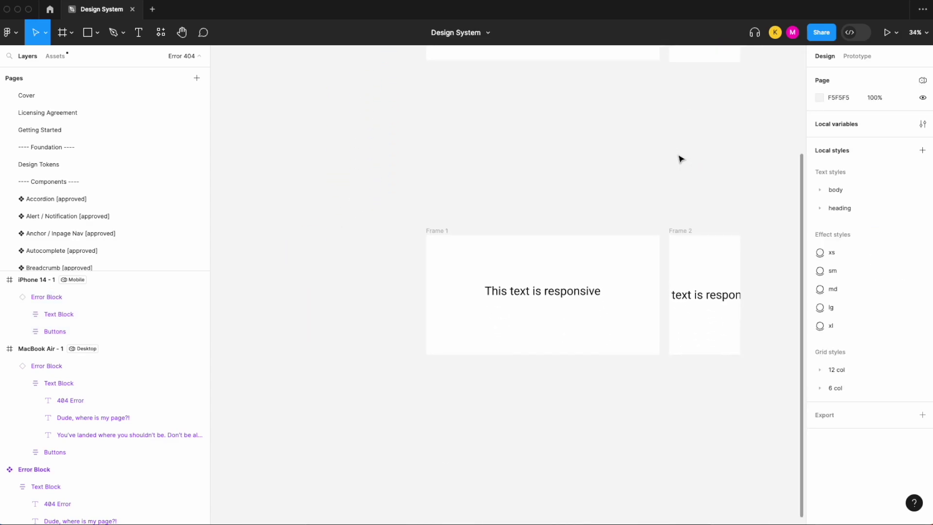
scroll(686, 212, "up", 3)
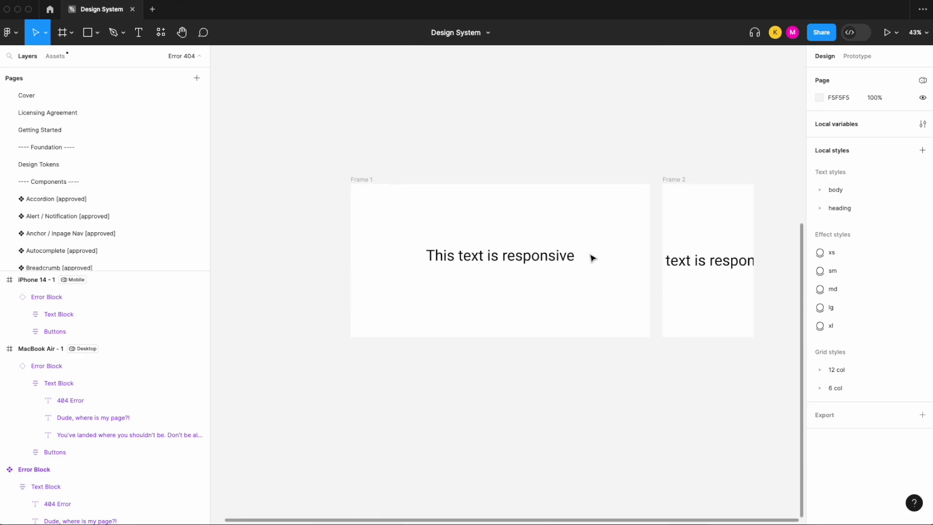
scroll(593, 258, "up", 3)
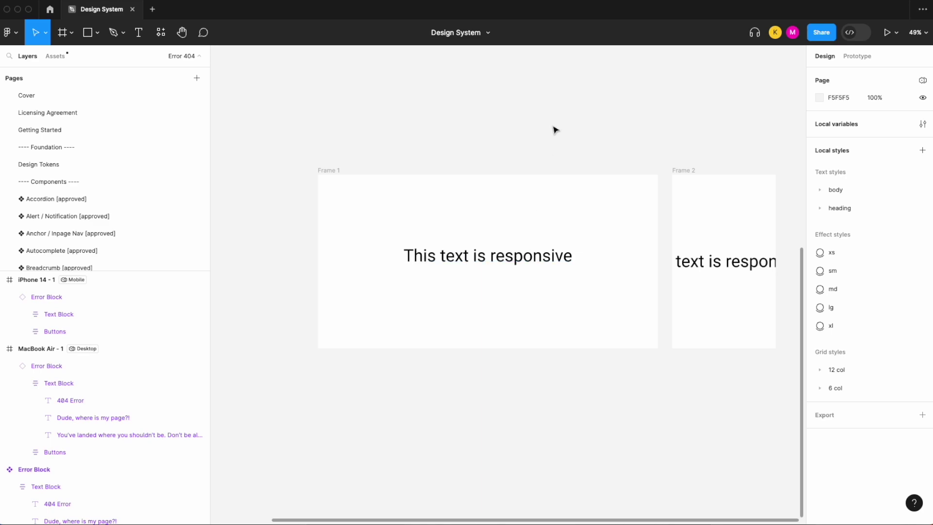
scroll(556, 131, "down", 3)
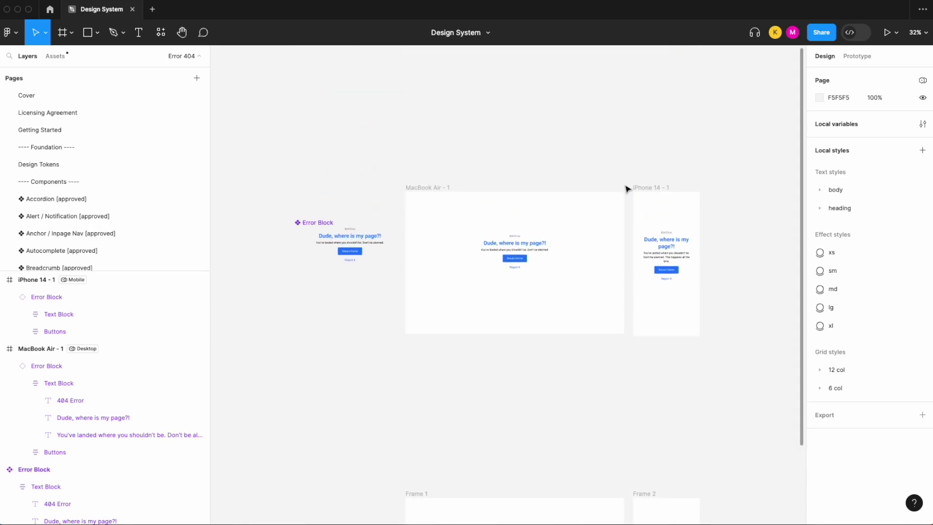
scroll(558, 285, "up", 2)
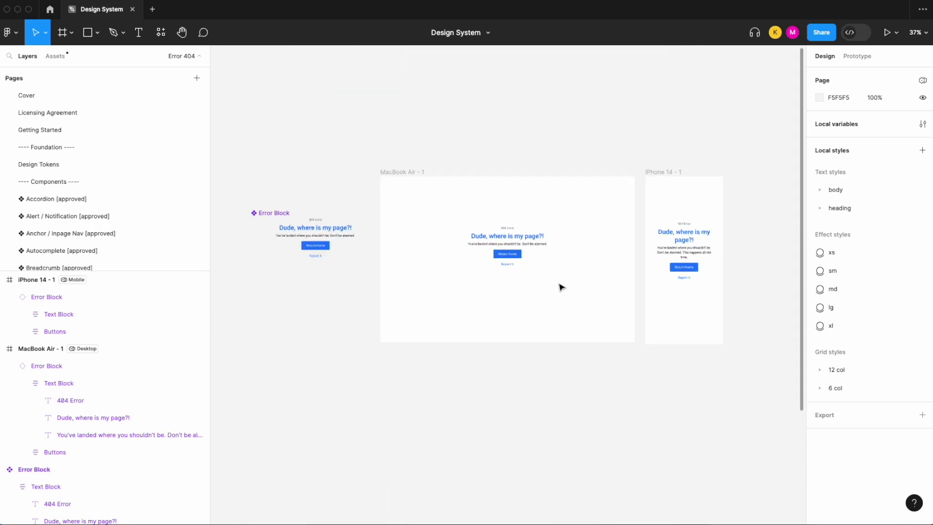
scroll(575, 274, "up", 1)
scroll(575, 274, "left", 1)
scroll(575, 274, "up", 1)
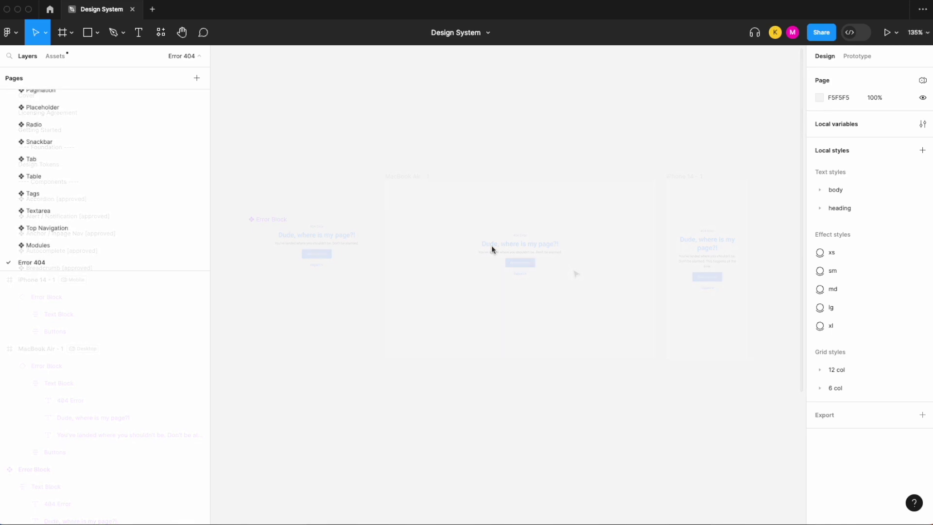
- Add a '404 Error' text label filled with the text/disabled colour
left_click(139, 35)
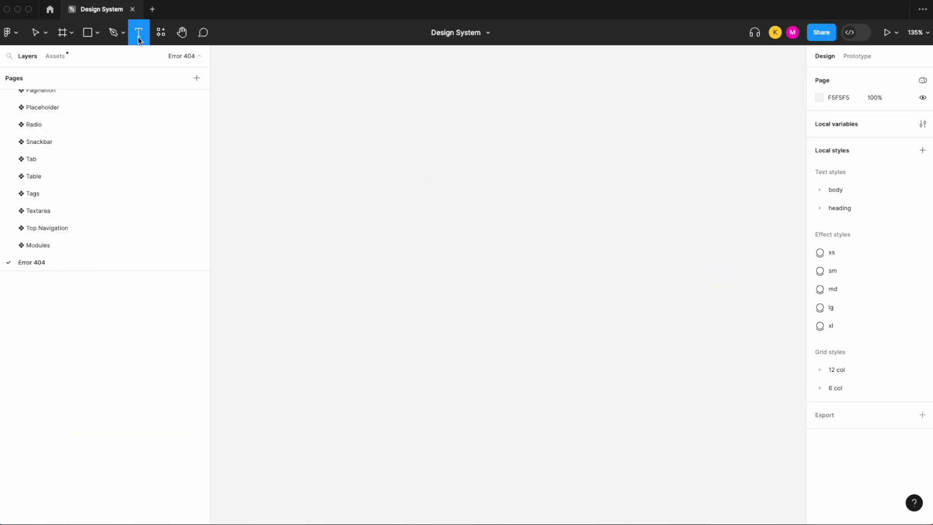
left_click_drag(454, 184, 596, 213)
scroll(596, 214, "up", 3)
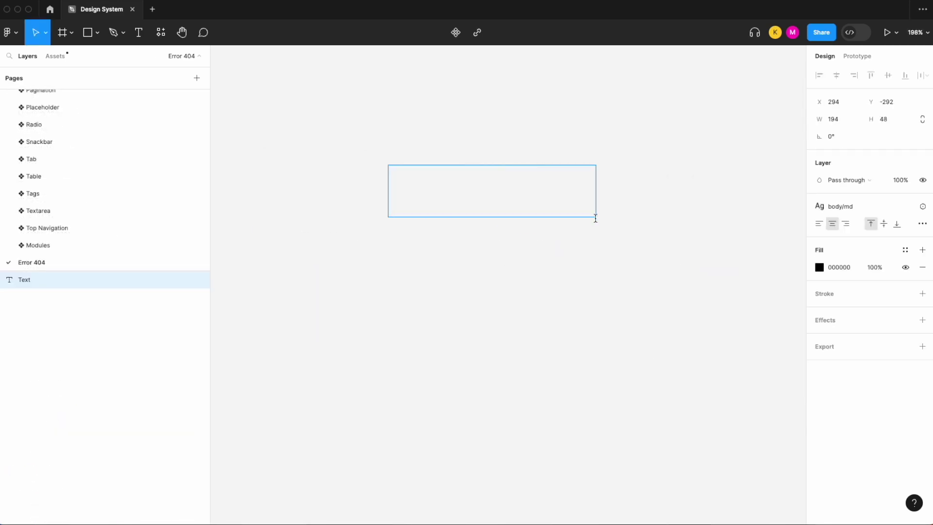
type("404 Error")
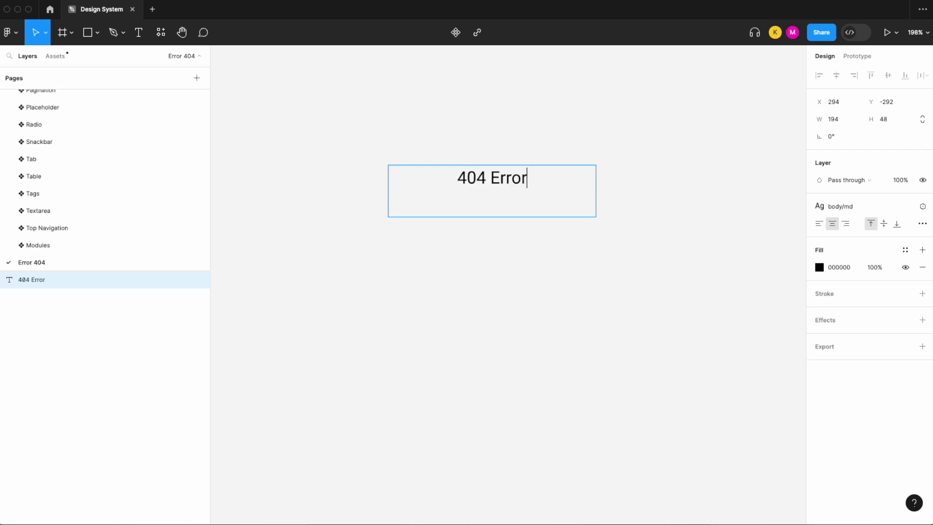
key("super+a")
left_click(905, 252)
type("text")
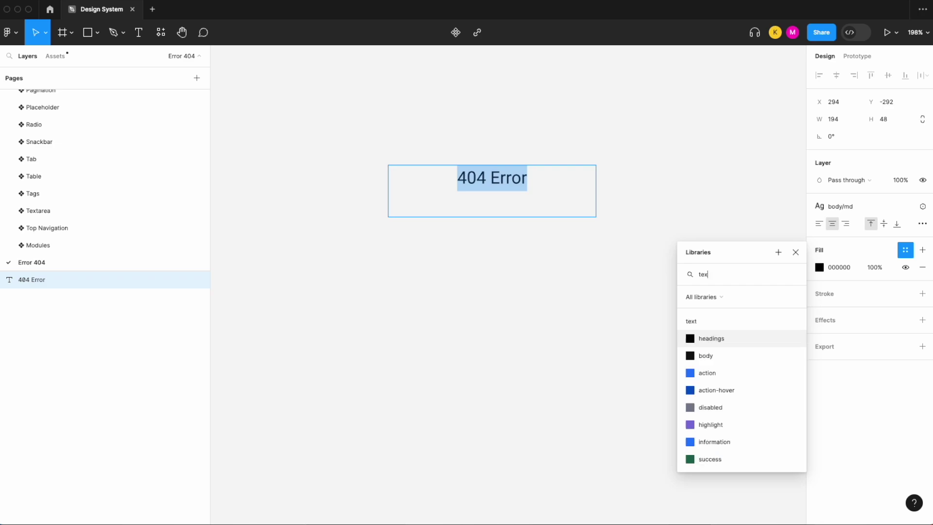
left_click(728, 412)
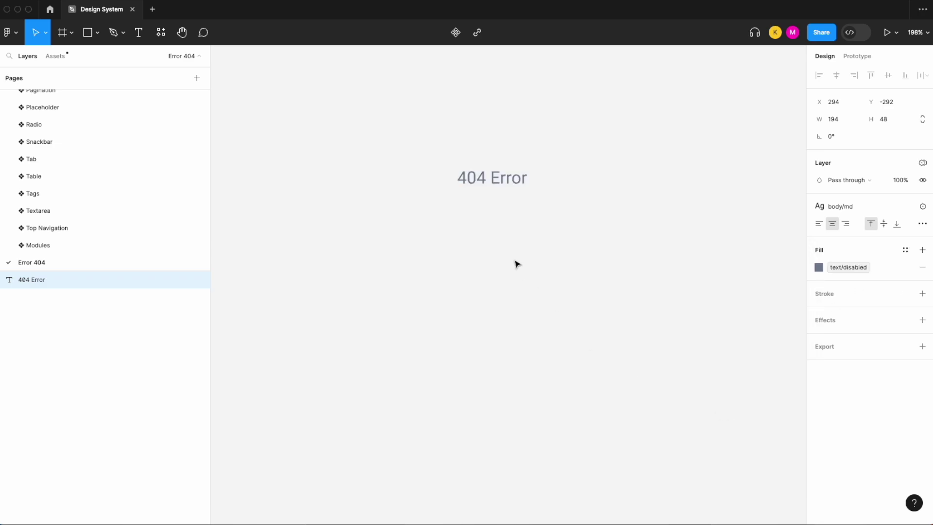
key("Escape")
left_click(527, 312)
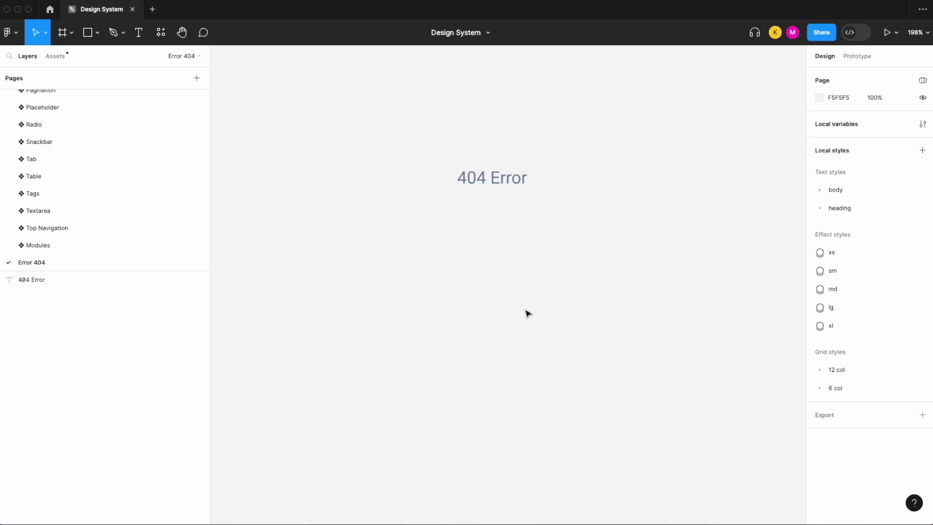
- Add a 'Dude, where is my page?!' heading with text/information colour and heading/lg style
left_click(135, 37)
left_click_drag(396, 214, 696, 250)
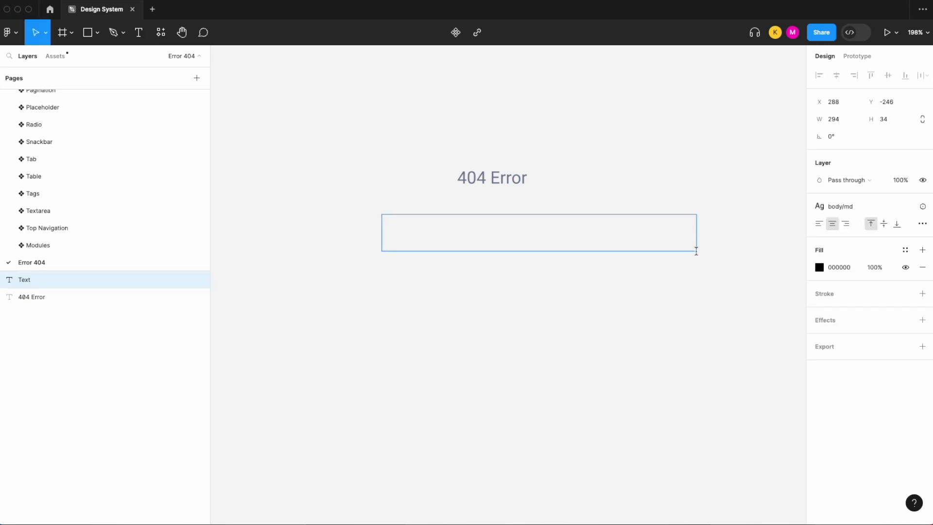
type("Dude, where i")
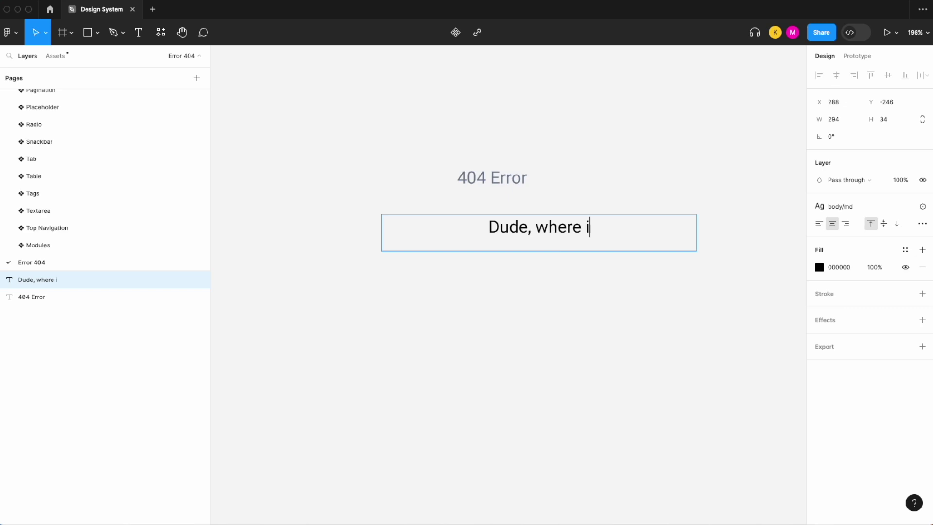
type("s my page")
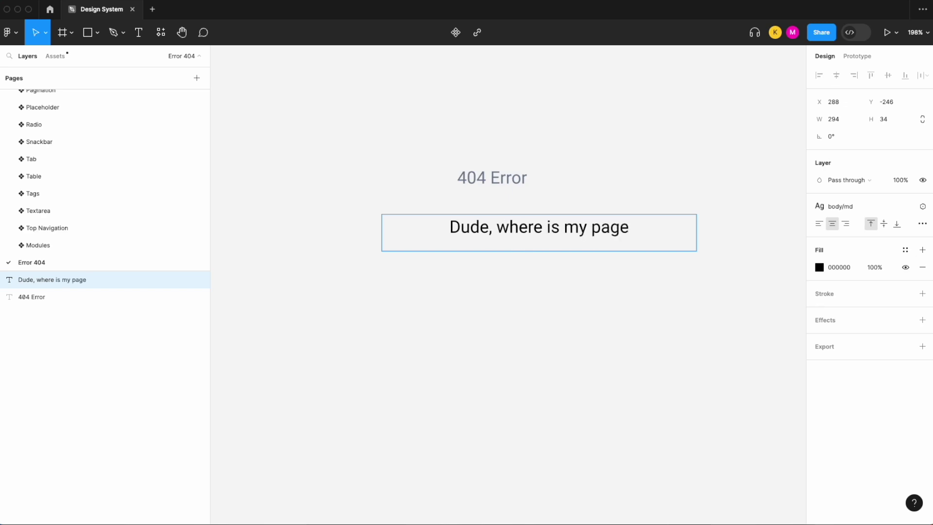
type("?!")
key("super+a")
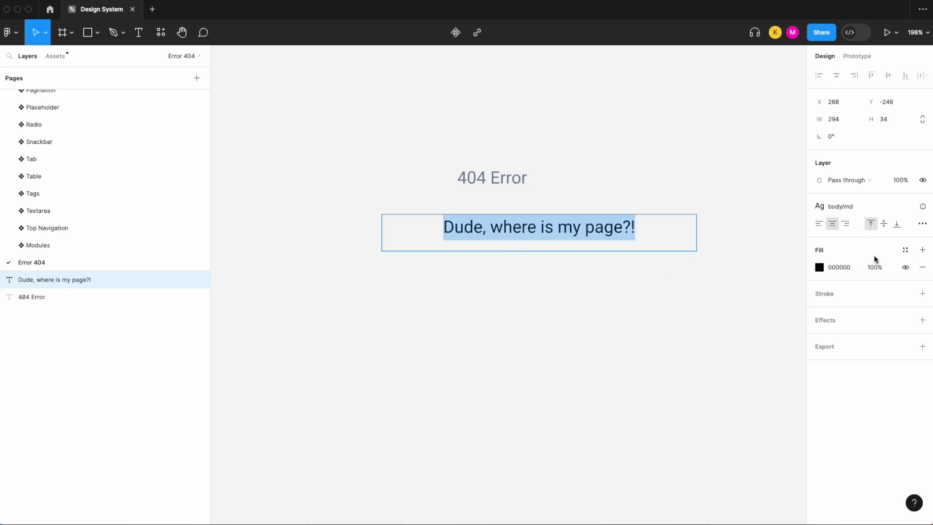
left_click(905, 250)
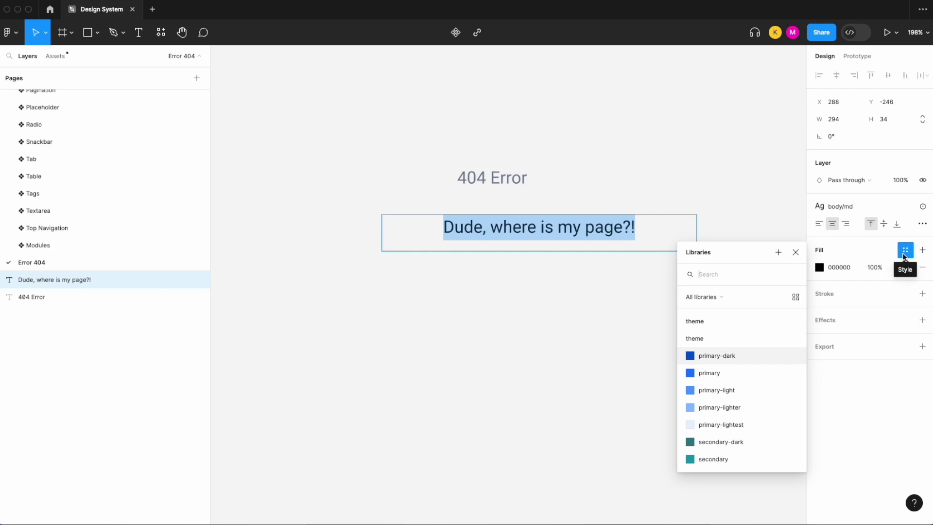
type("text")
scroll(732, 396, "down", 2)
left_click(724, 403)
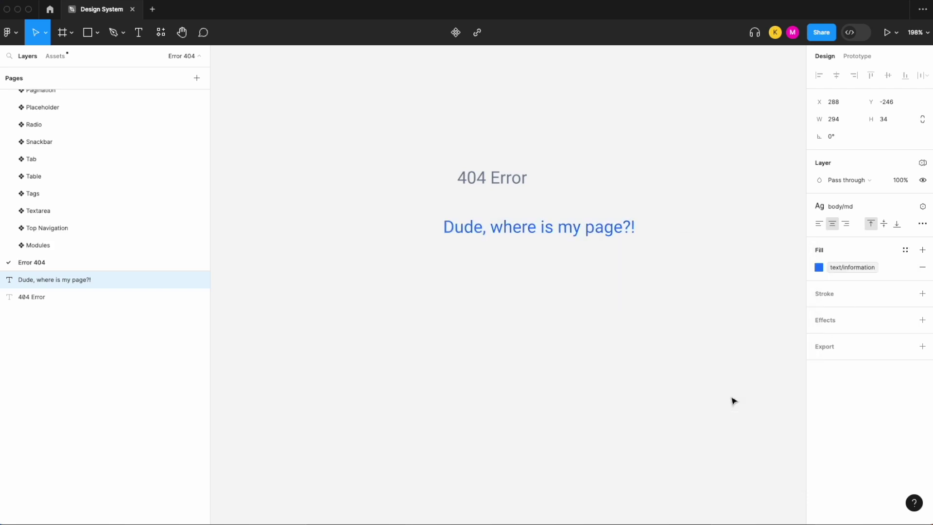
left_click(885, 207)
type("head")
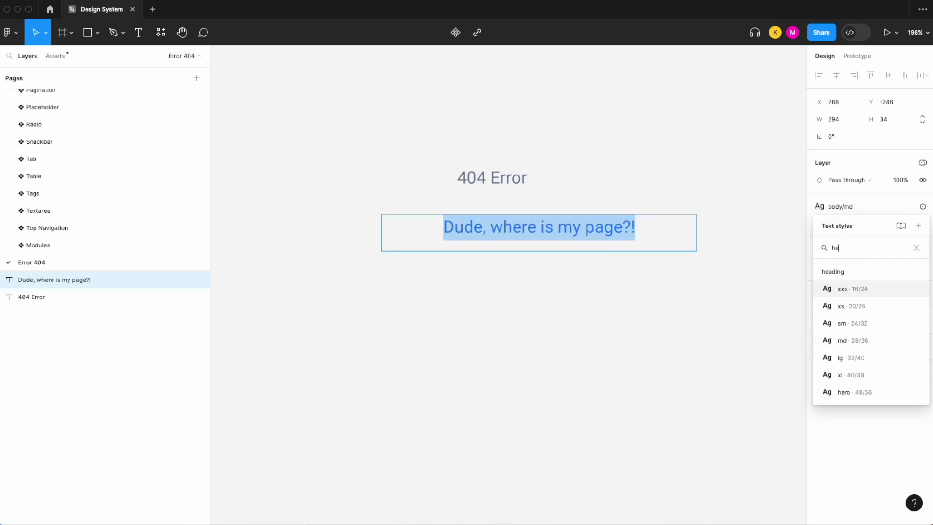
left_click(827, 358)
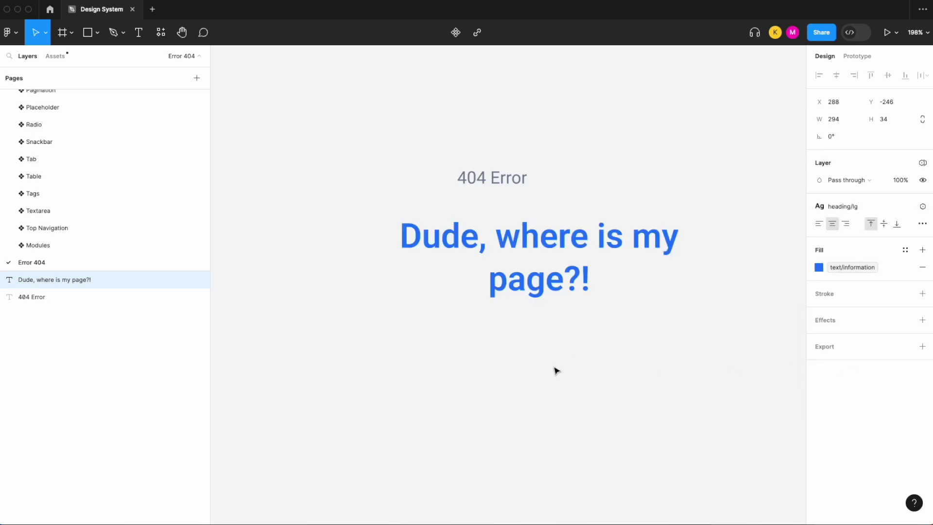
- Widen the heading to one 392-wide line and centre it under '404 Error'
left_click(392, 240)
left_click_drag(381, 233, 276, 235)
scroll(481, 229, "down", 3)
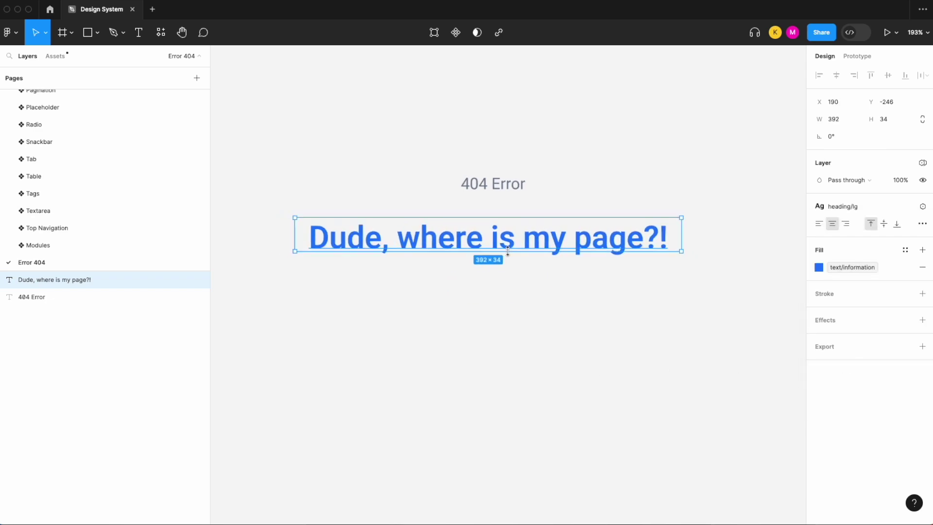
left_click_drag(527, 240, 535, 232)
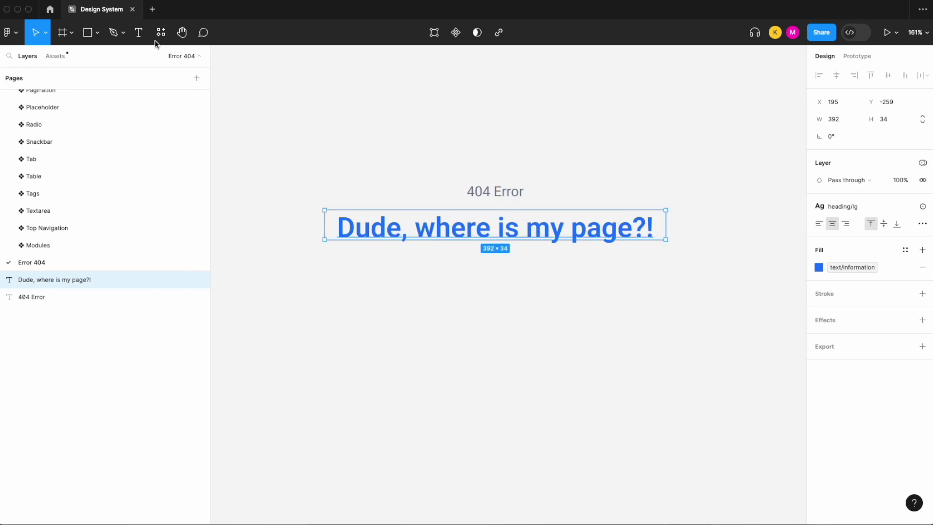
scroll(425, 220, "down", 5)
scroll(419, 217, "up", 1)
scroll(417, 213, "up", 5)
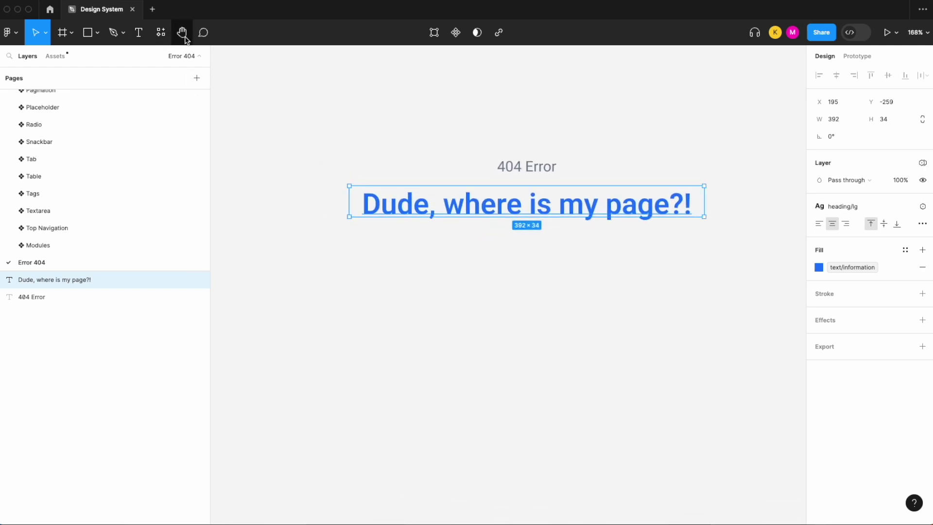
- Add a placeholder 'Test' text line styled body/md with the text/body colour
left_click(140, 34)
left_click_drag(397, 252, 685, 282)
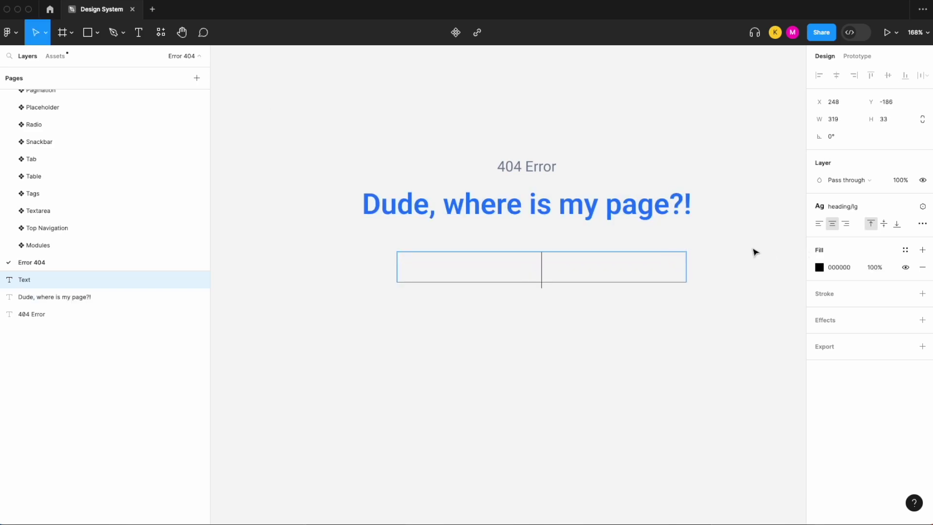
type("Test")
key("ctrl+a")
left_click(862, 207)
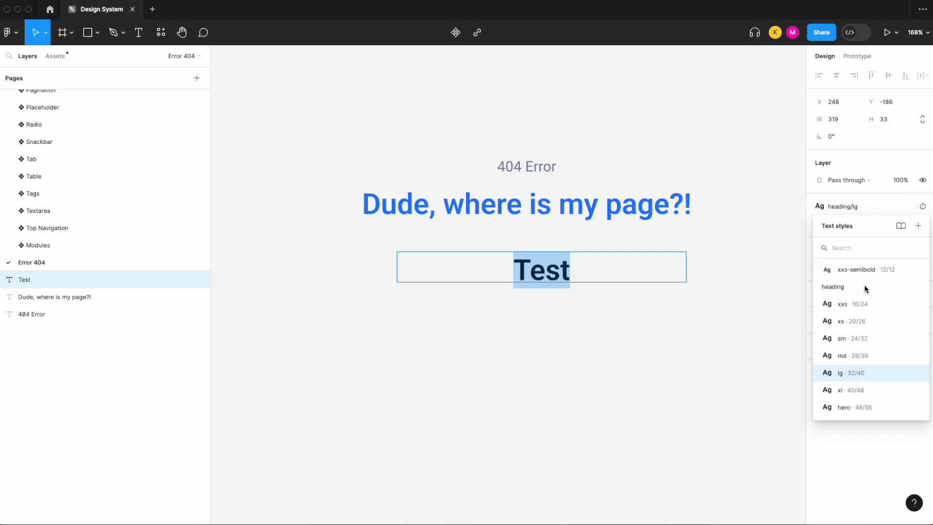
type("body")
left_click(848, 321)
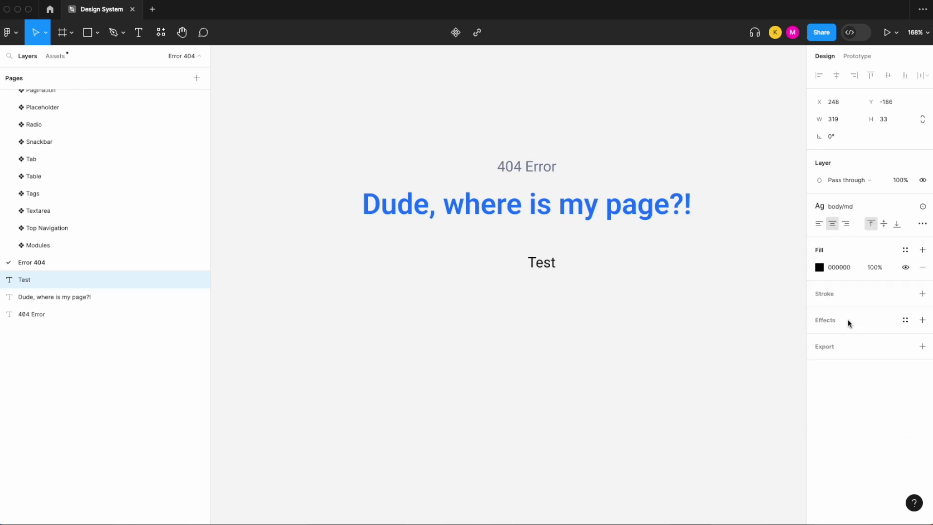
left_click(905, 250)
type("text")
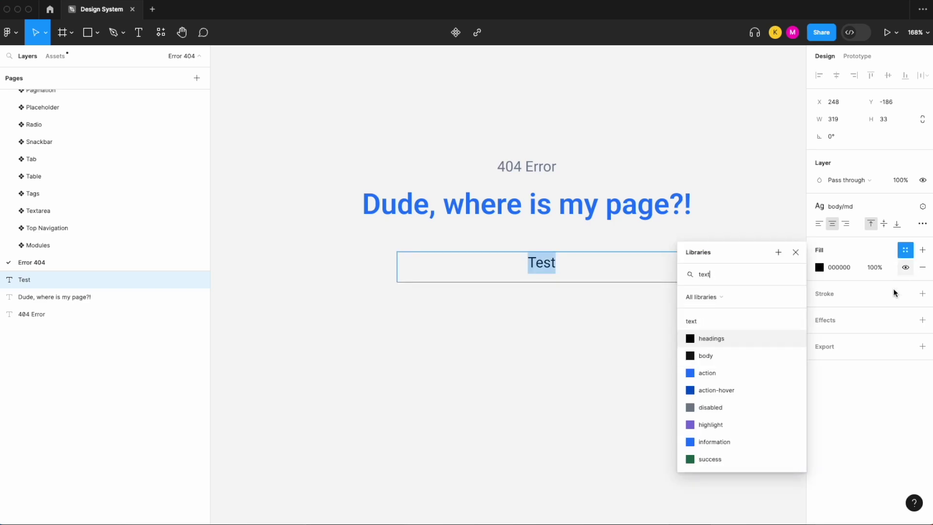
left_click(727, 360)
key("Escape")
- Move the line under the heading and change it to 'You've landed where you shouldn't be.'
scroll(540, 322, "down", 3)
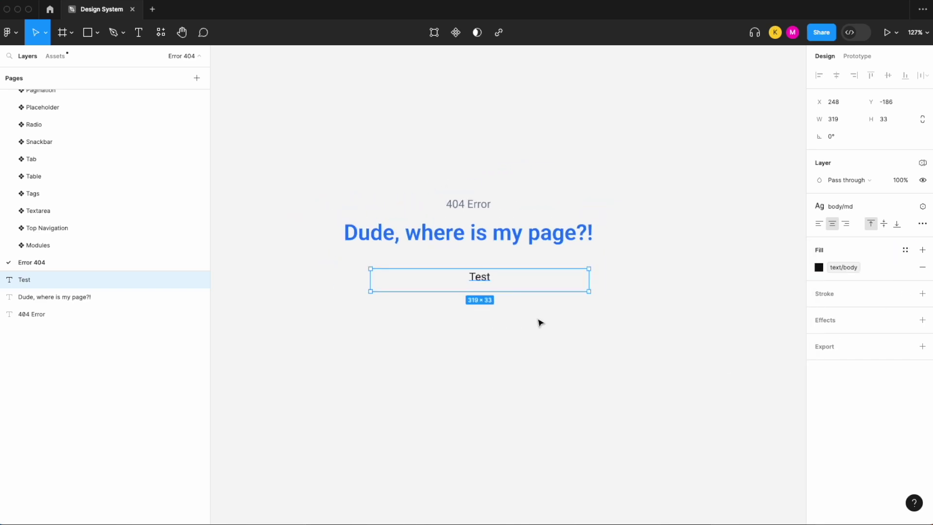
left_click_drag(481, 277, 474, 268)
scroll(474, 268, "down", 3)
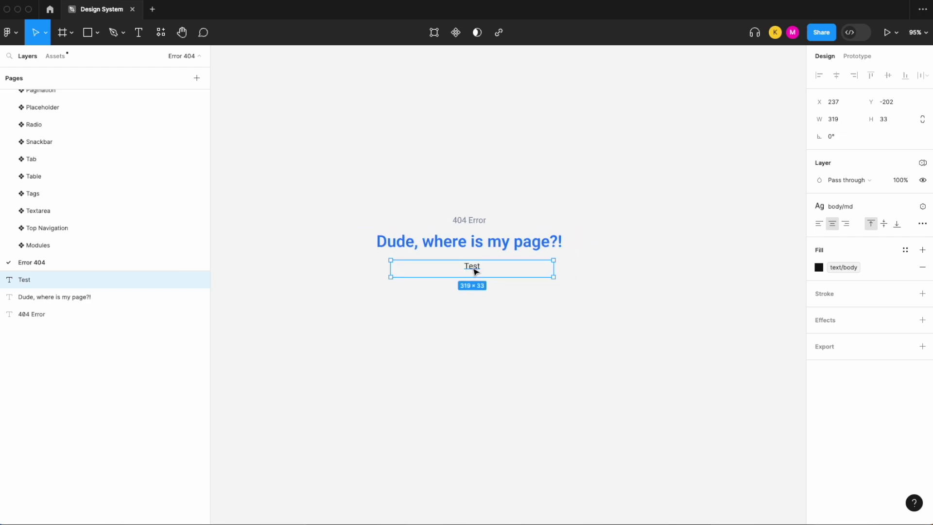
scroll(476, 270, "up", 3)
double_click(472, 267)
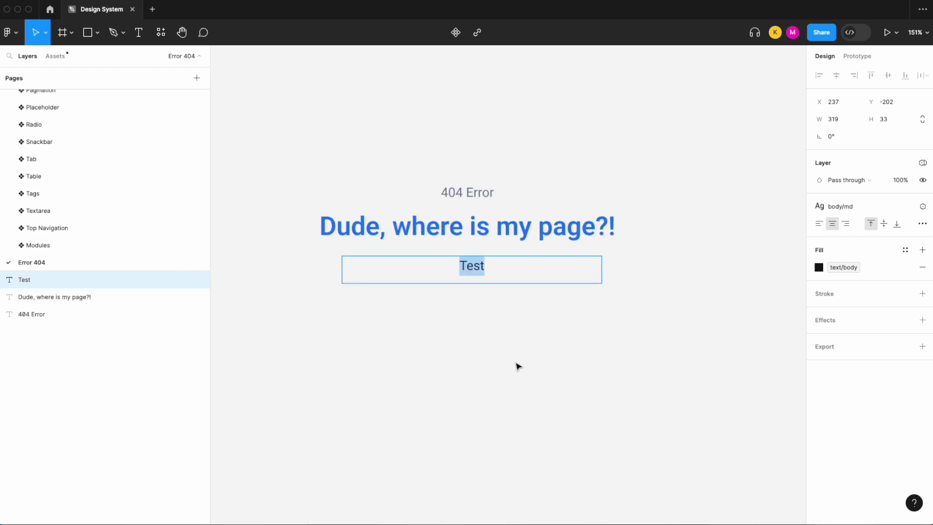
type("You've landed w")
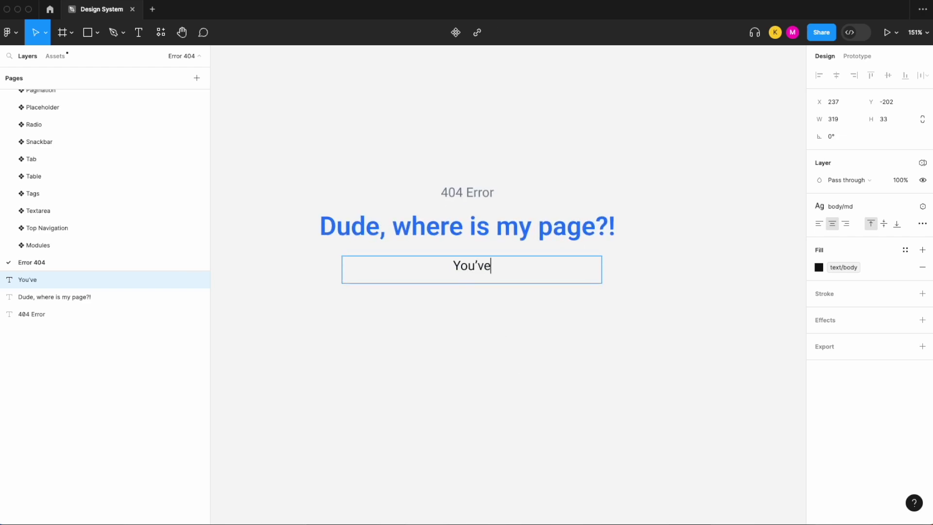
type("here you")
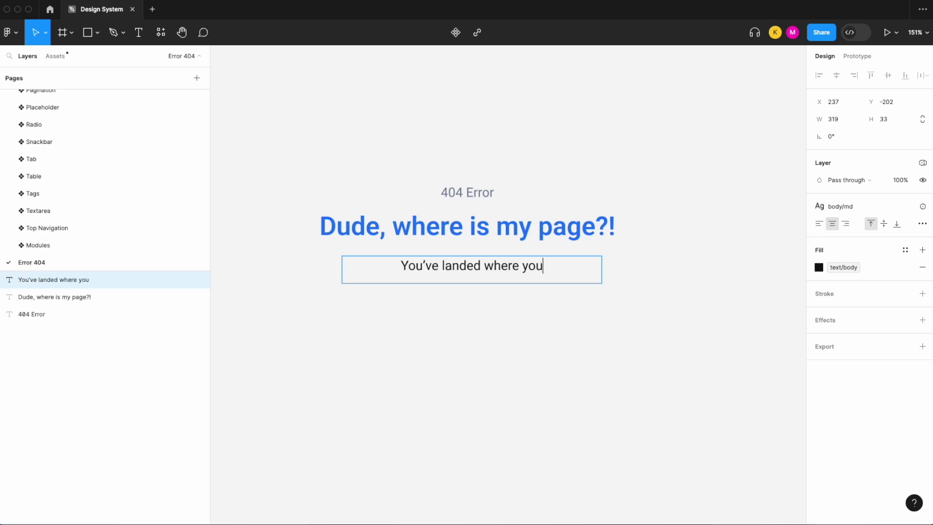
type(" shouldn't be,")
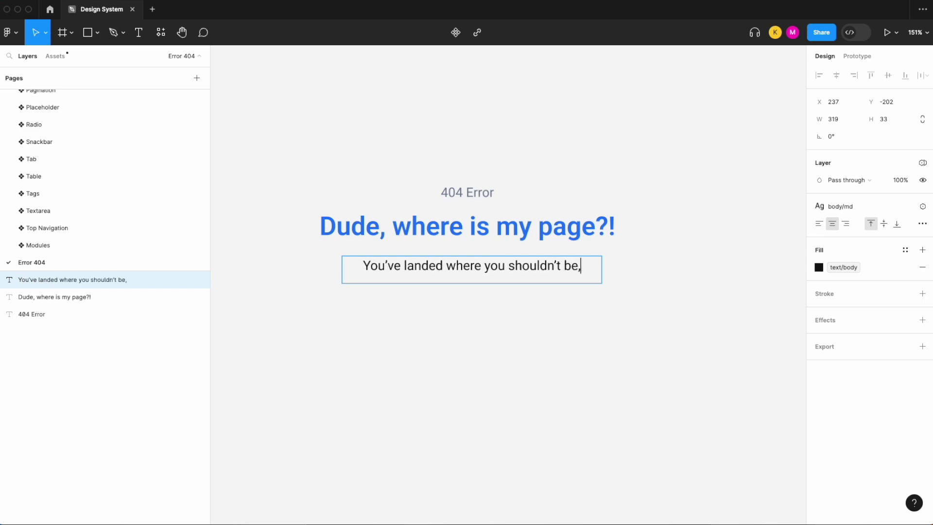
key("BackSpace")
type(".")
key("Escape")
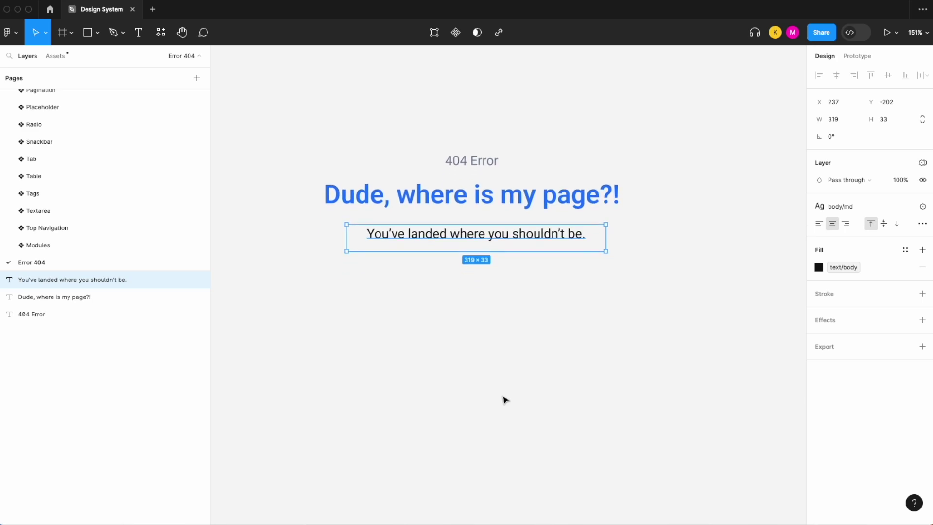
key("Escape")
scroll(511, 366, "down", 3)
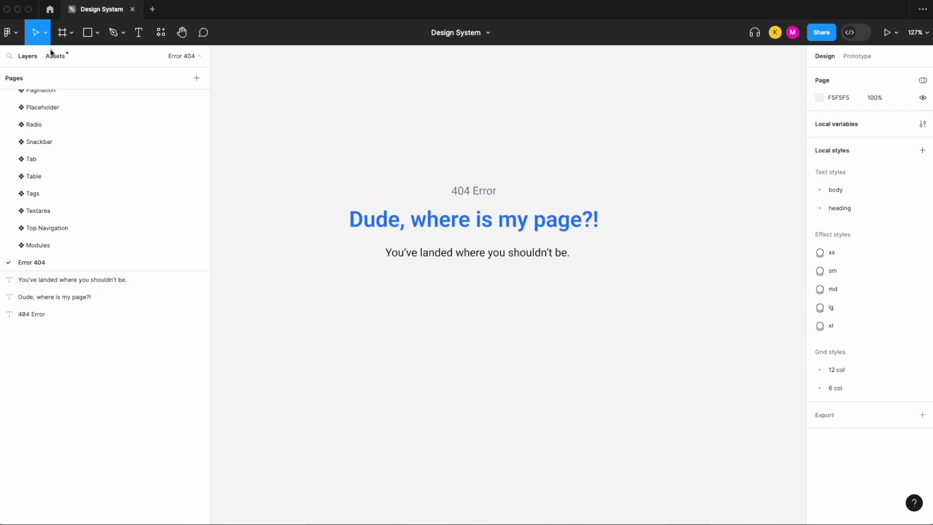
left_click(54, 56)
- Place a Button component from the assets below the error sentence
left_click(80, 74)
type("button")
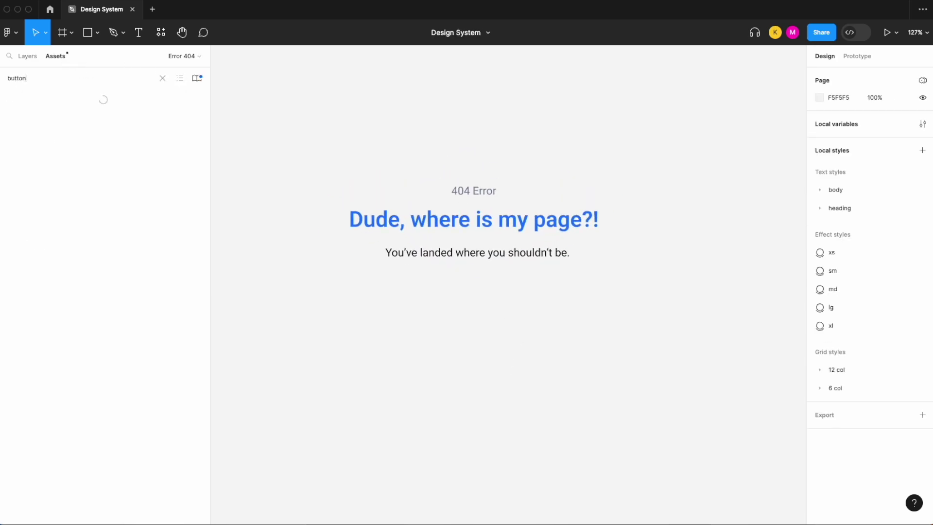
left_click_drag(69, 109, 491, 309)
scroll(490, 294, "up", 3)
scroll(500, 303, "down", 3)
left_click(162, 78)
scroll(552, 329, "up", 2)
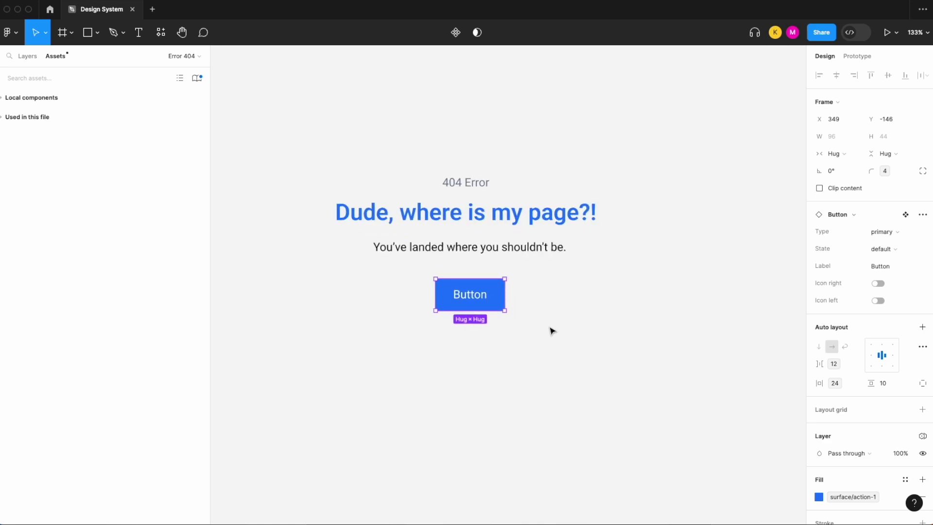
scroll(605, 289, "left", 2)
scroll(605, 289, "down", 2)
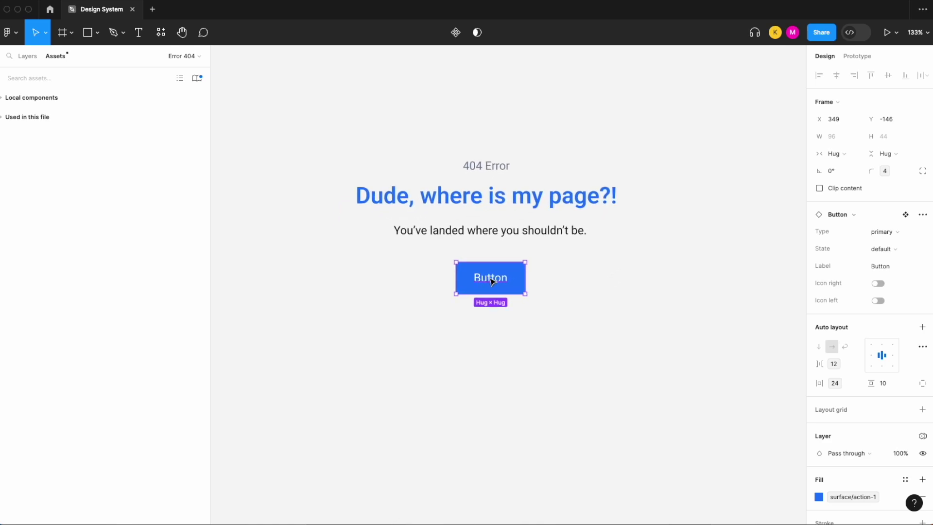
key("ctrl+v")
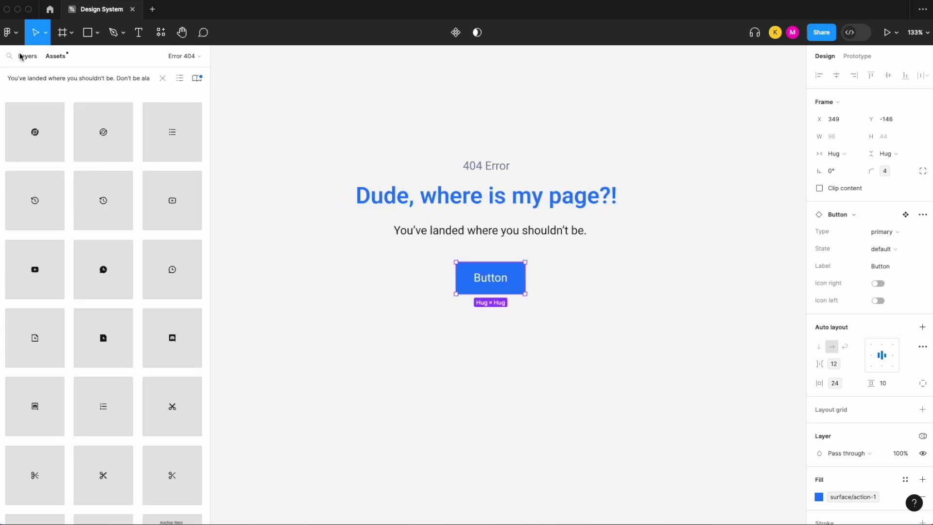
left_click(20, 57)
left_click(535, 323)
left_click(489, 277)
- Duplicate the Button beneath itself and set the copy's Type to outline, then transparent
left_click_drag(490, 277, 496, 330)
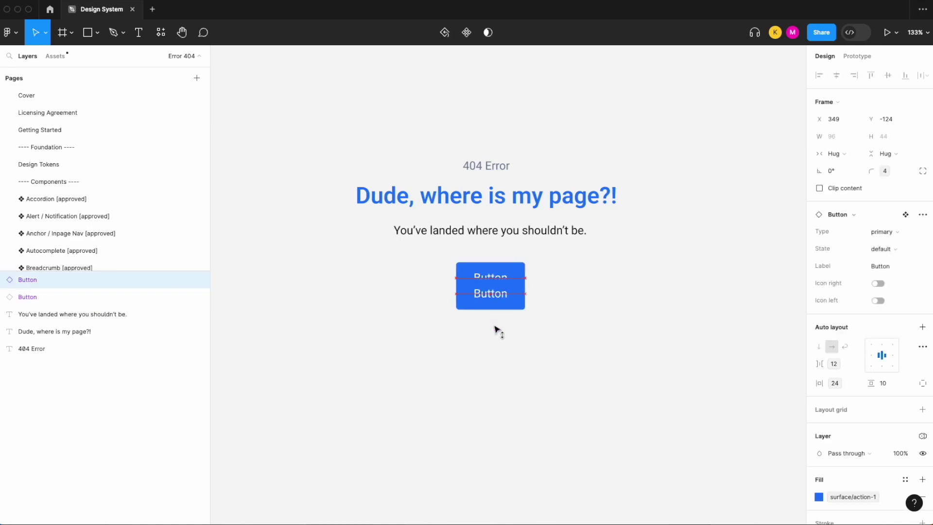
left_click(897, 233)
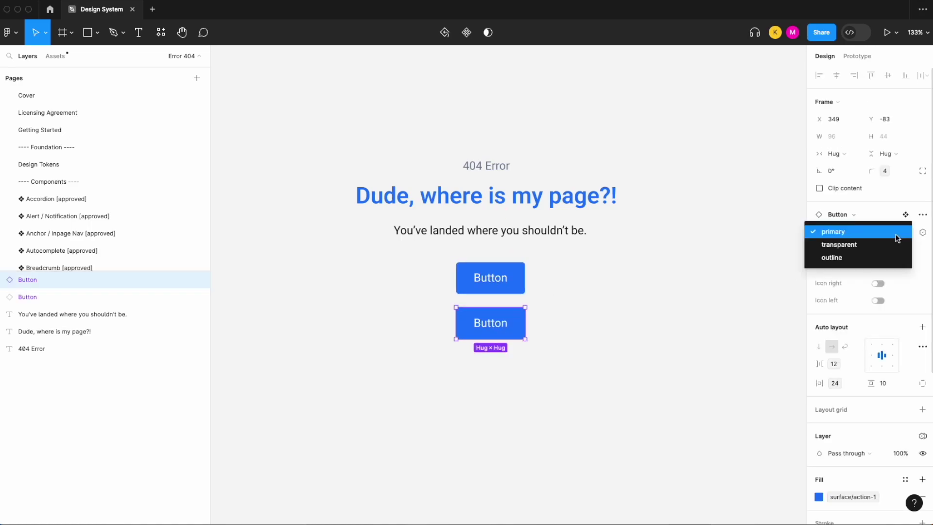
left_click(897, 258)
left_click(898, 234)
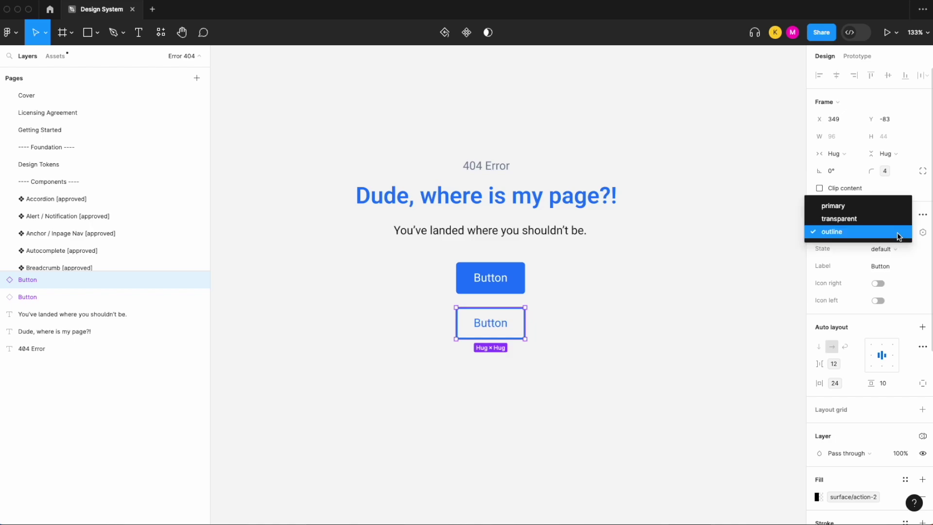
left_click(898, 219)
- Label the upper button 'Return Home' and the lower button 'Report It'
scroll(559, 314, "up", 3)
left_click(476, 270)
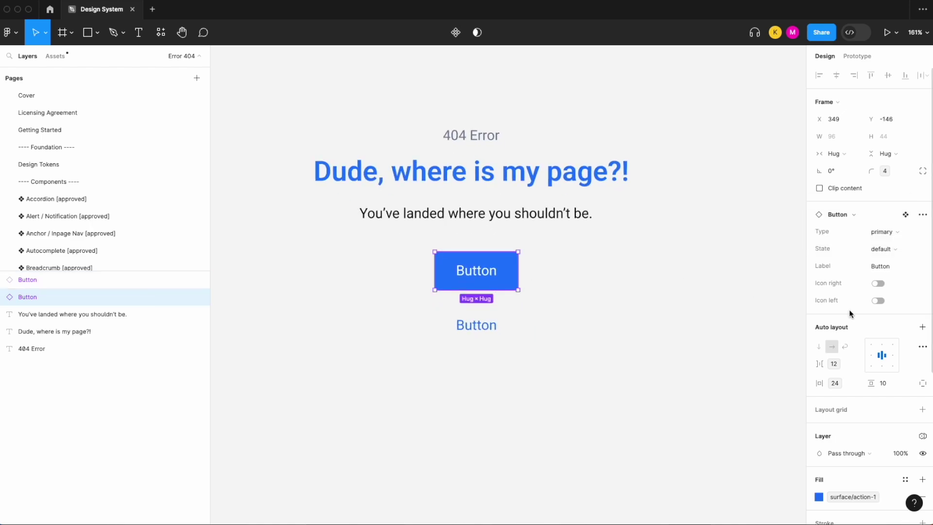
type("Return Home")
key("Return")
left_click(506, 333)
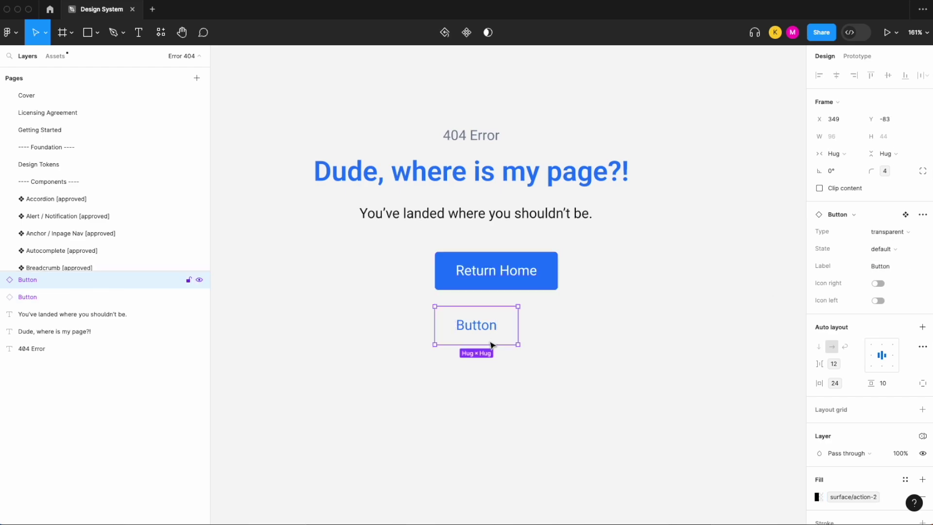
left_click(884, 266)
type("Re")
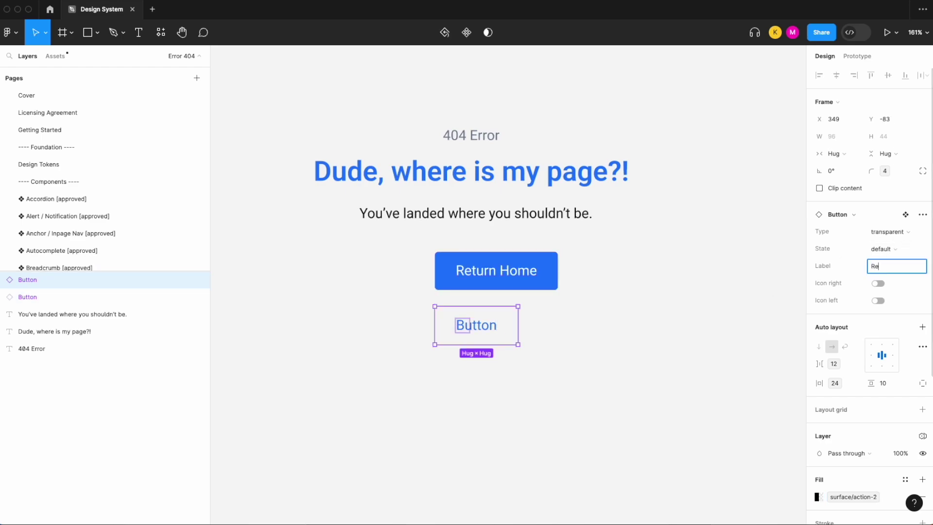
type("port It")
key("Return")
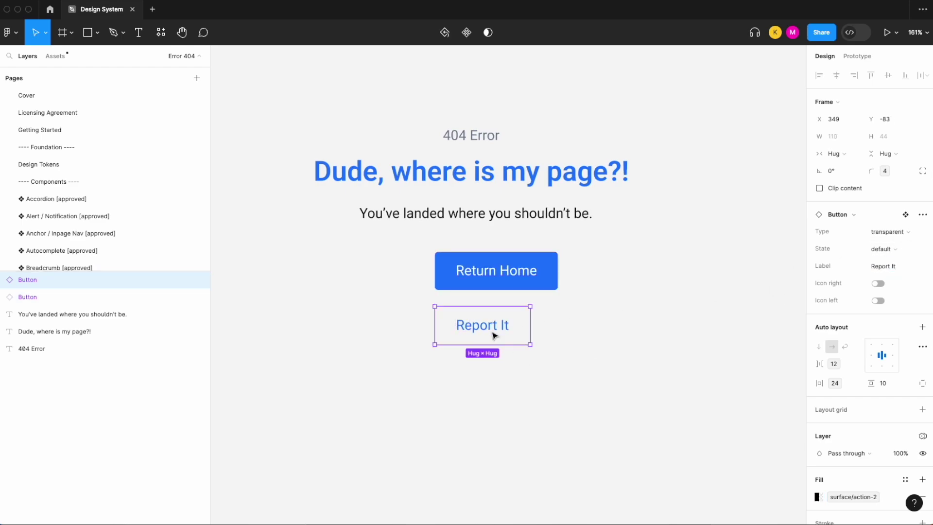
- Marquee-select both buttons to check their placement beneath the sentence
scroll(500, 329, "down", 4)
left_click(538, 364)
left_click_drag(560, 372, 502, 303)
left_click(589, 301)
scroll(540, 341, "up", 5)
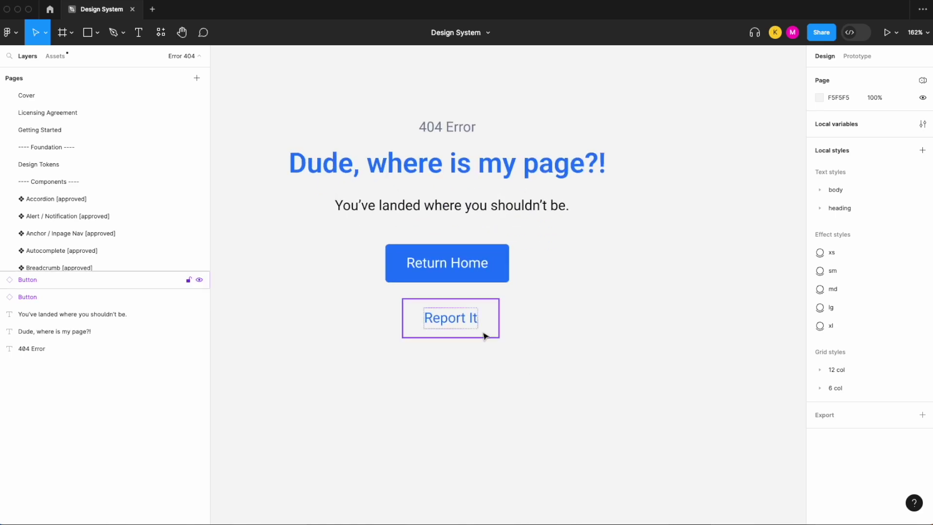
scroll(491, 340, "down", 2)
- Wrap the two buttons in an auto-layout frame named 'Buttons' with xs (8) gap
left_click_drag(510, 346, 457, 287)
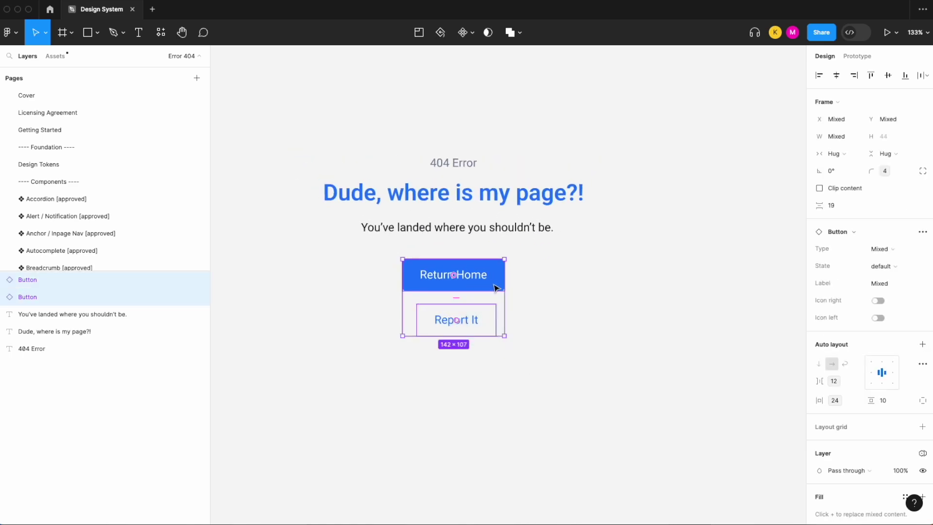
right_click(496, 287)
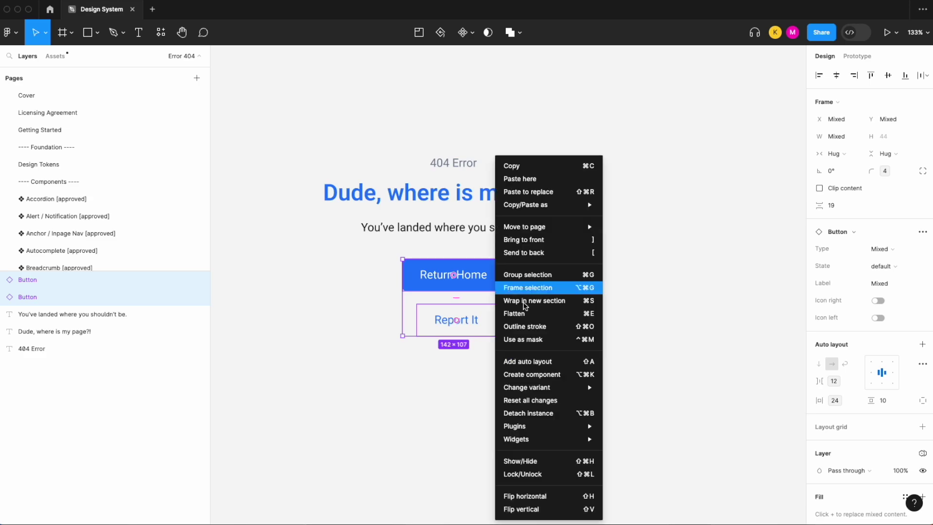
left_click(537, 366)
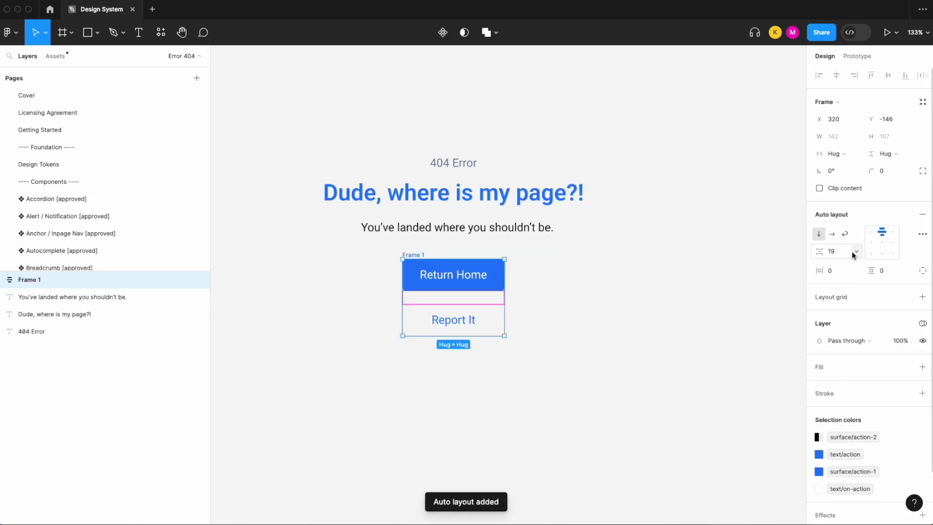
left_click(855, 254)
left_click(853, 285)
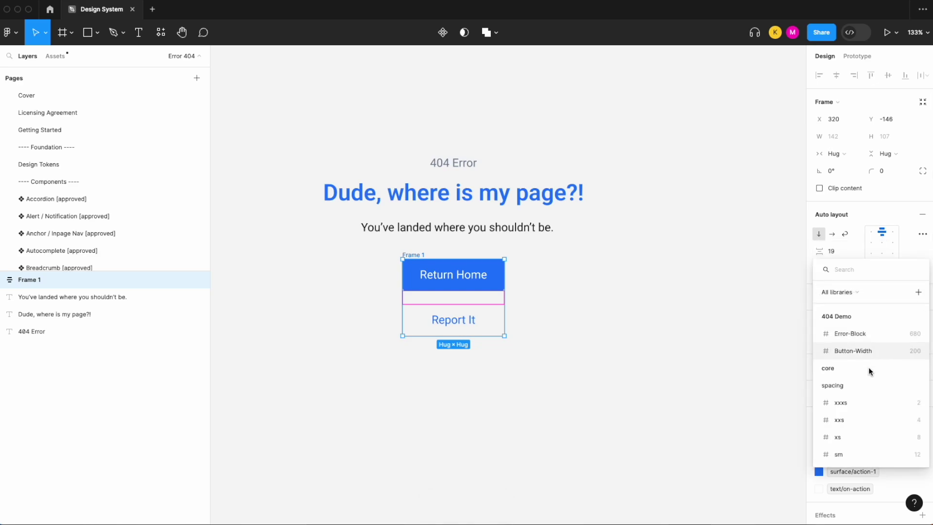
scroll(875, 416, "down", 2)
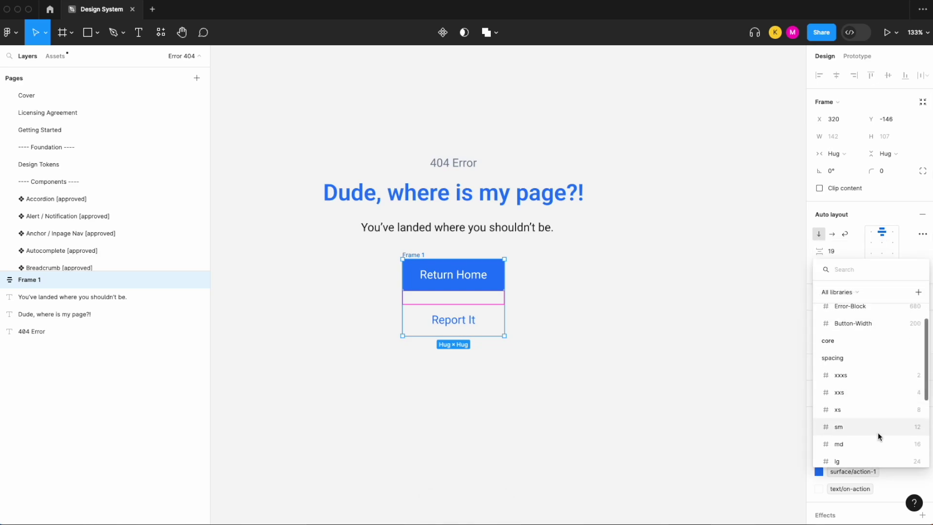
left_click(882, 405)
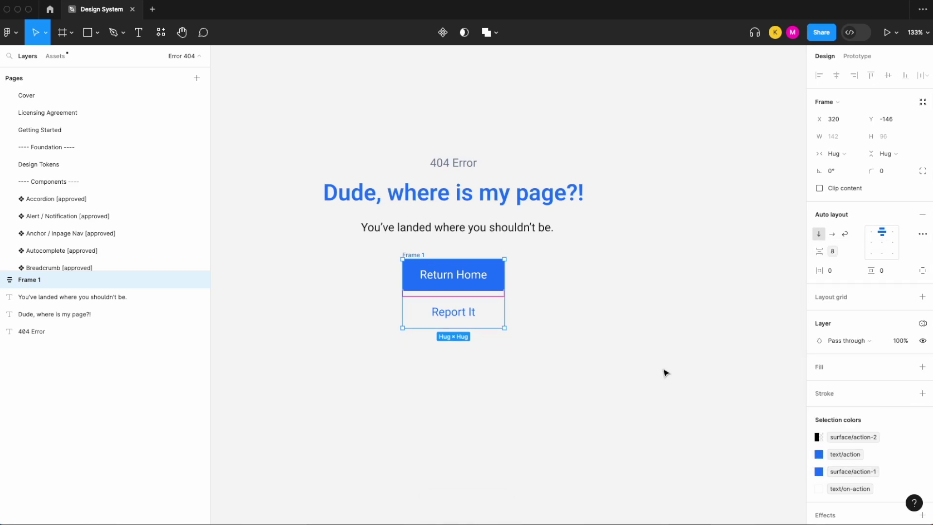
double_click(414, 255)
type("Buttons")
key("Return")
left_click(587, 233)
- Wrap the three text lines in an auto-layout frame named 'Text Block' with xs (8) gap
left_click_drag(591, 243, 490, 195)
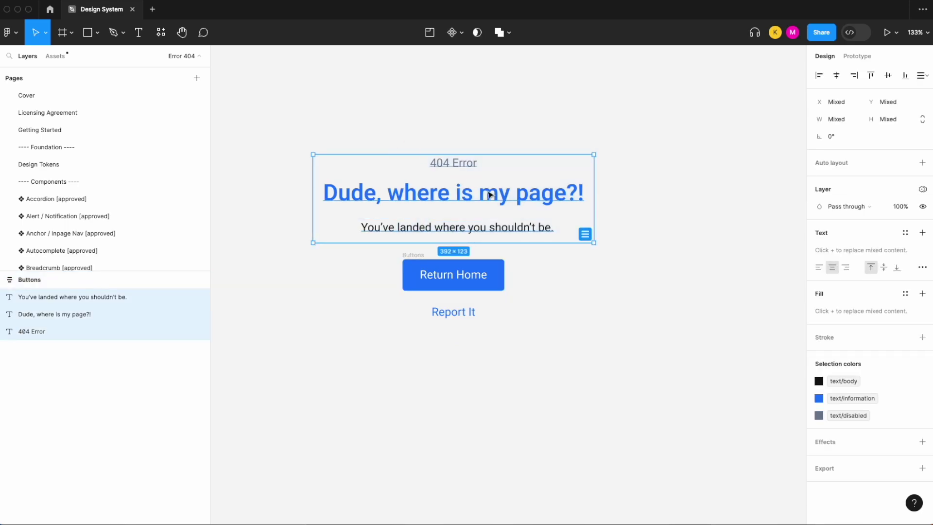
right_click(491, 195)
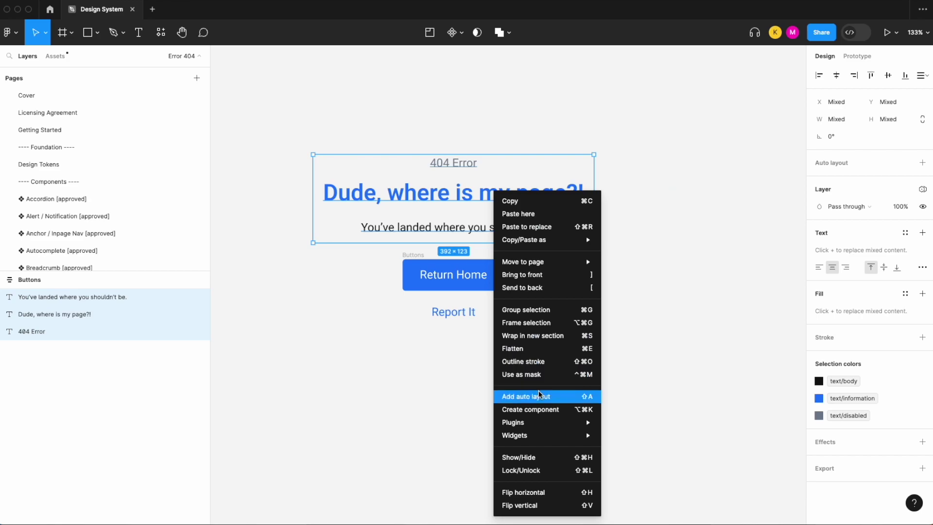
left_click(541, 395)
left_click(858, 253)
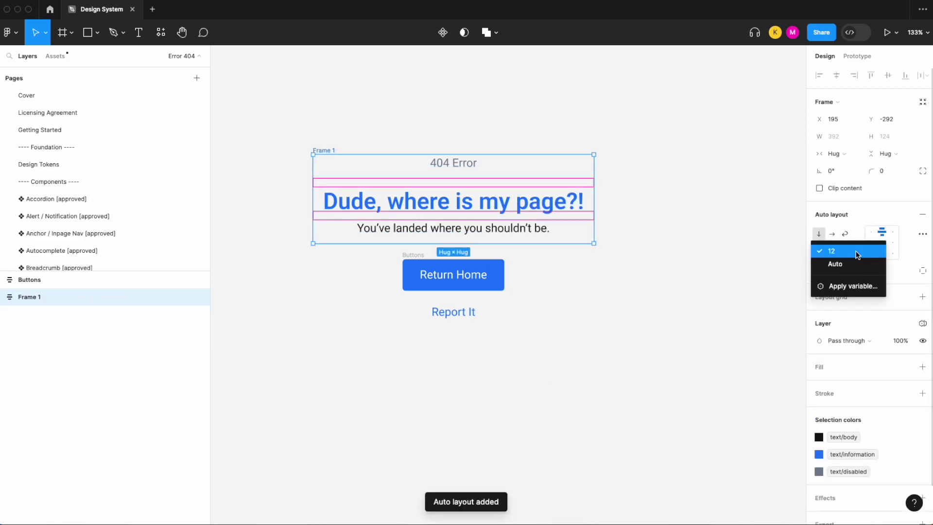
left_click(856, 286)
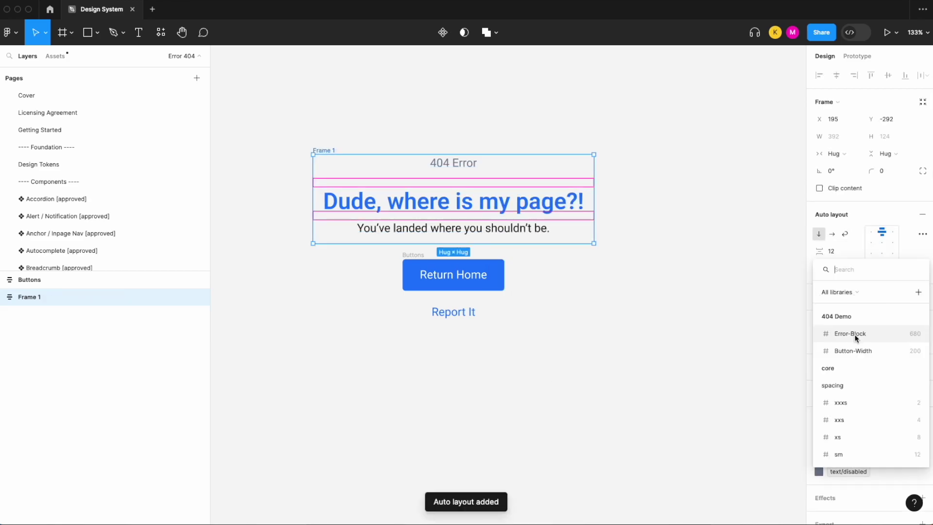
left_click(868, 433)
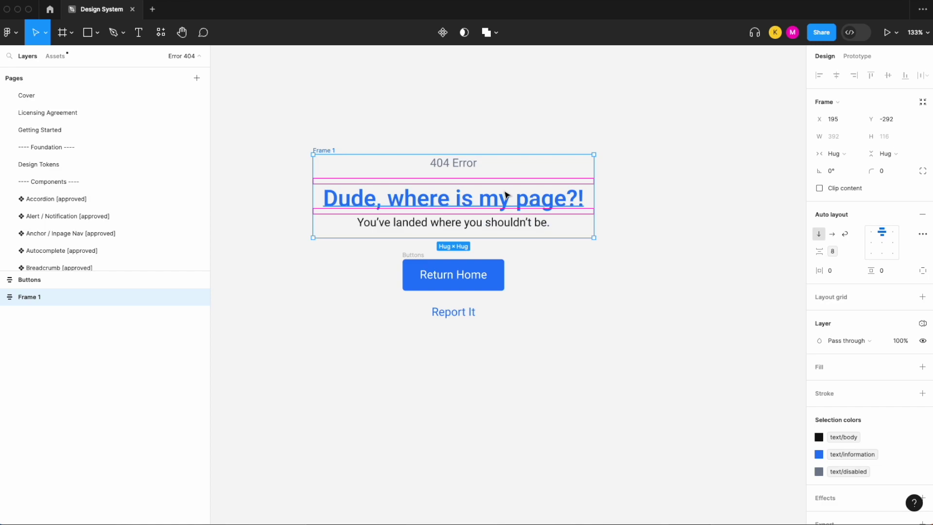
double_click(330, 150)
type("T")
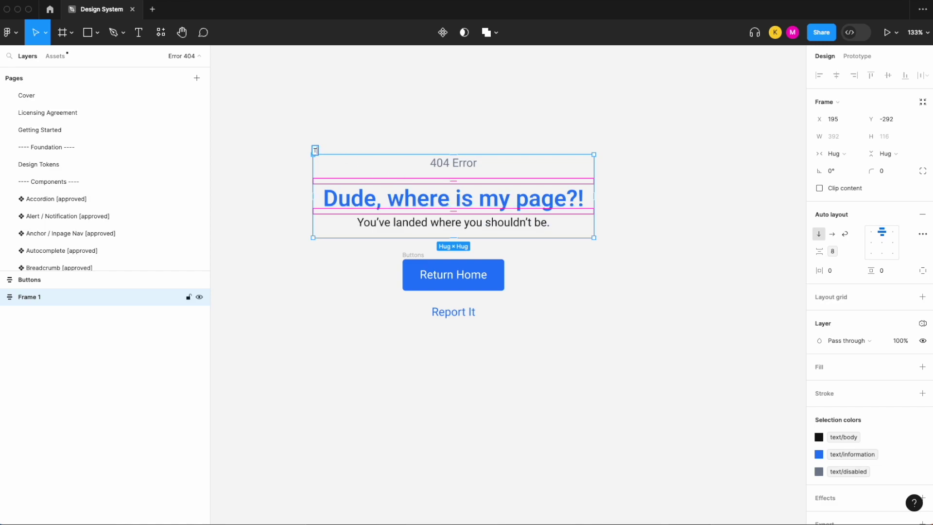
type("ext Block")
key("Return")
scroll(545, 256, "down", 2)
left_click(581, 316)
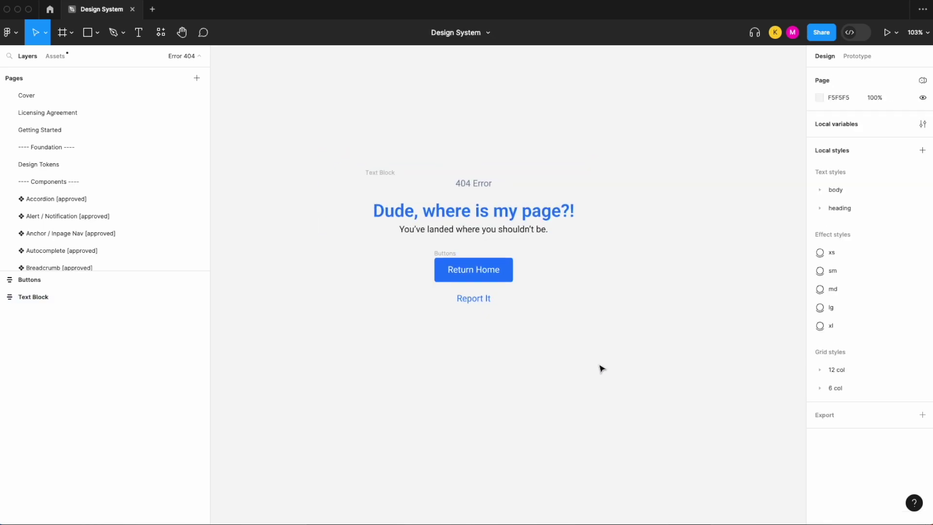
left_click_drag(601, 369, 493, 225)
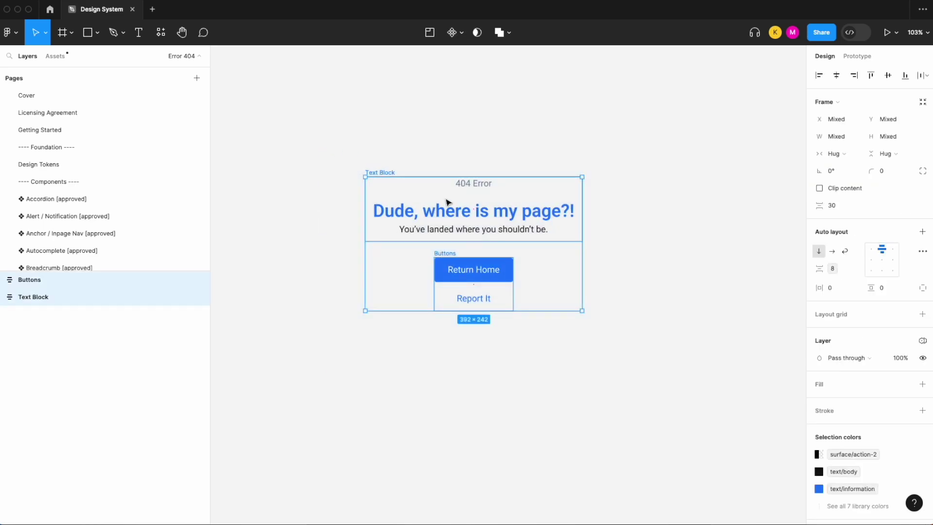
- Shorten the 404 Error text box inside the Text Block to a height of 26
right_click(516, 229)
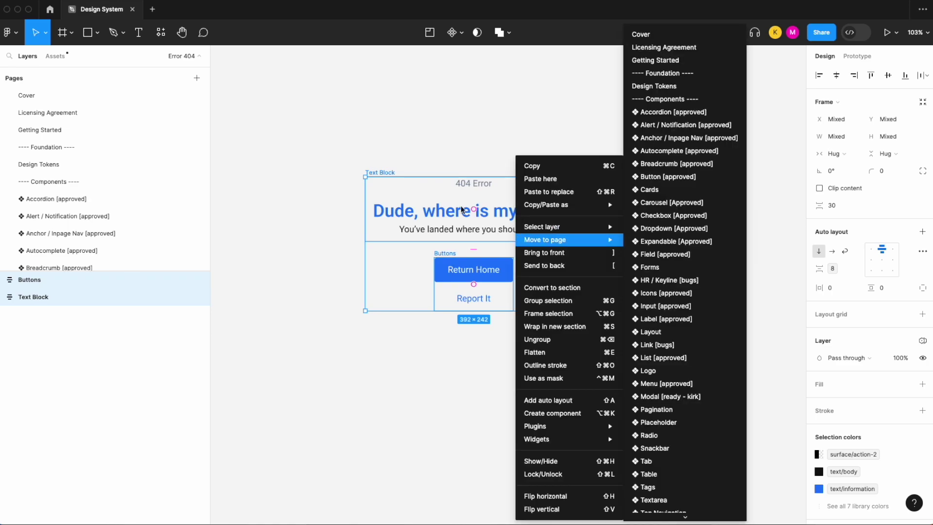
double_click(492, 209)
scroll(481, 188, "up", 3)
left_click(485, 184)
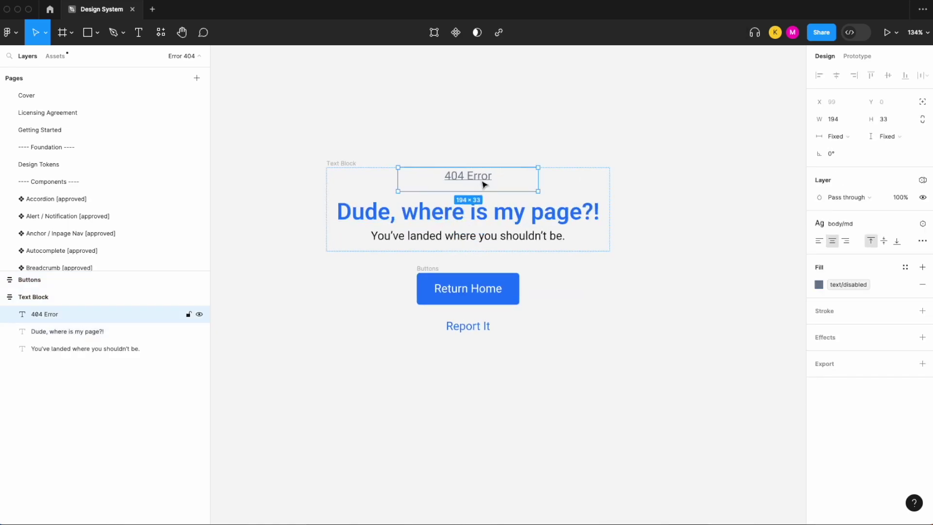
scroll(511, 189, "up", 4)
scroll(665, 236, "down", 3)
left_click_drag(567, 208, 567, 204)
left_click(587, 141)
scroll(624, 248, "down", 3)
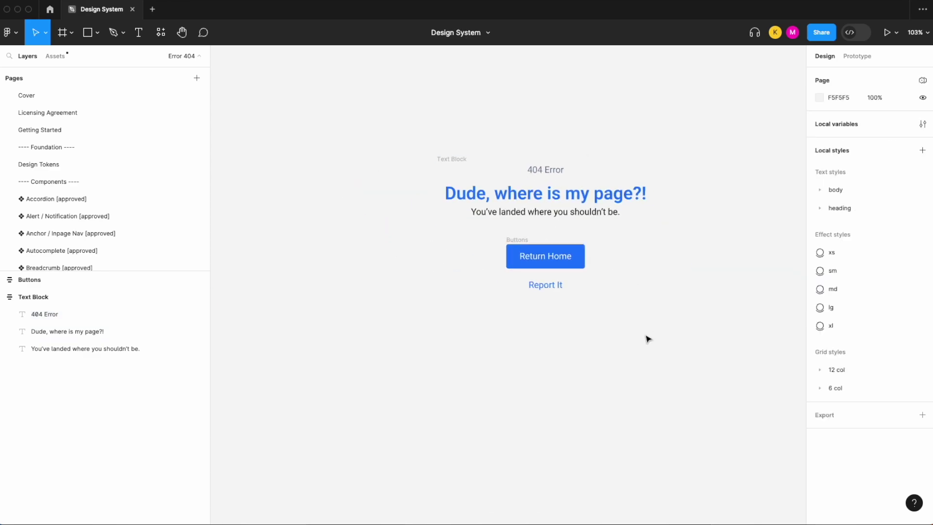
- Wrap the Text Block and Buttons in an auto layout frame with its gap bound to the md variable
left_click_drag(645, 335, 410, 126)
right_click(603, 223)
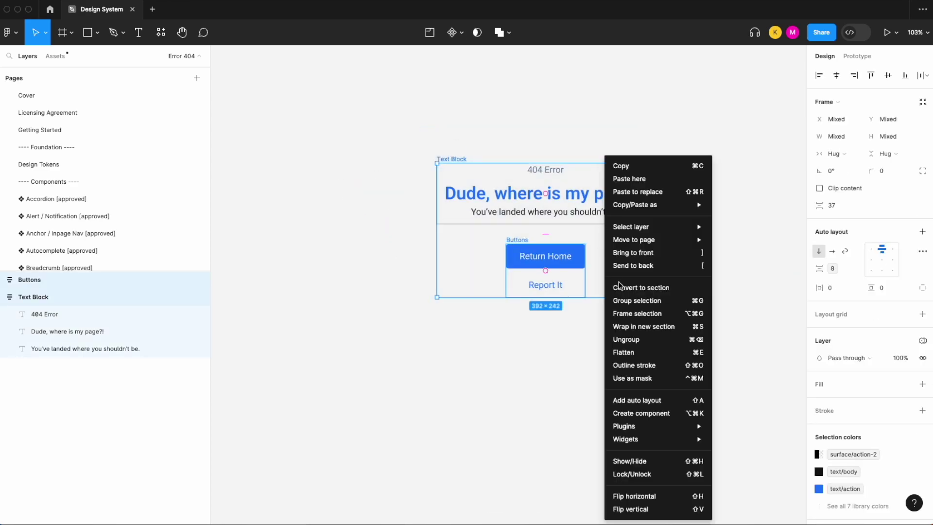
left_click(652, 399)
scroll(646, 218, "up", 4)
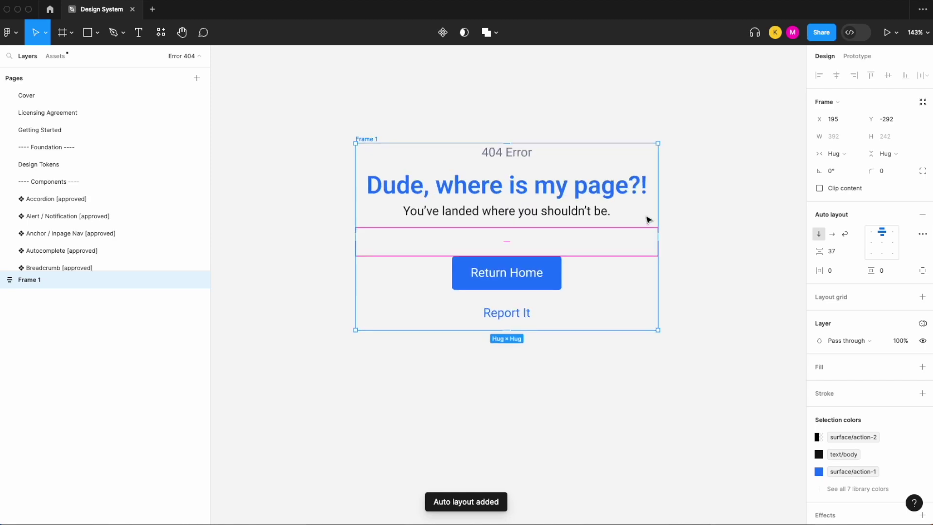
left_click(854, 249)
left_click(849, 287)
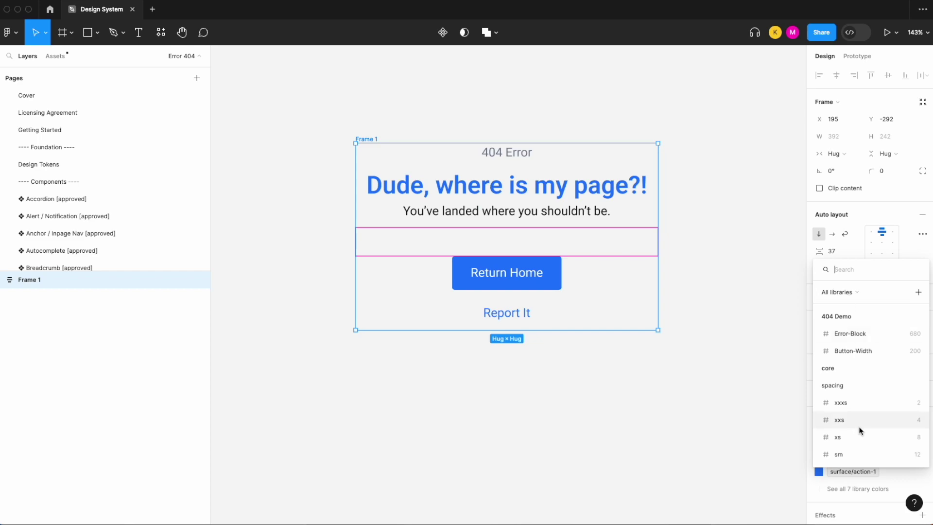
scroll(859, 427, "down", 3)
left_click(859, 426)
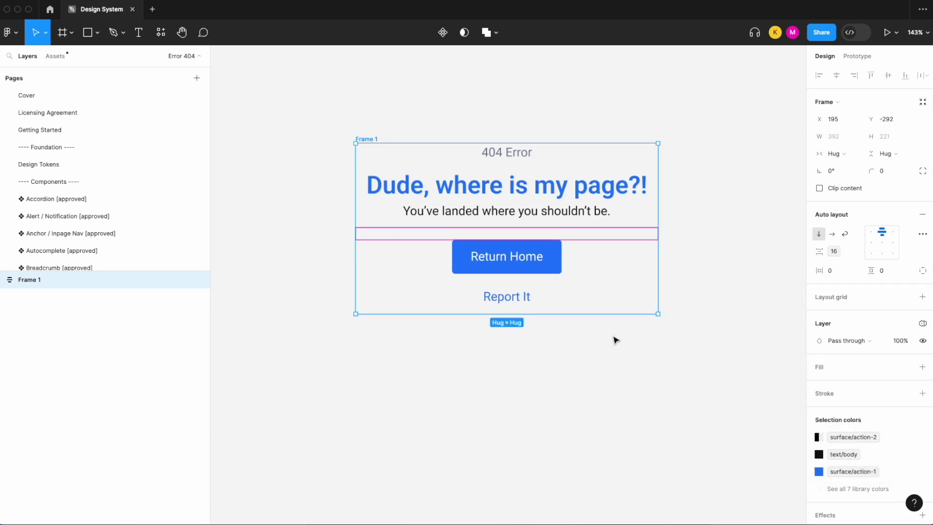
- Rename the frame to 'Error Block' and turn it into a component
scroll(611, 342, "right", 3)
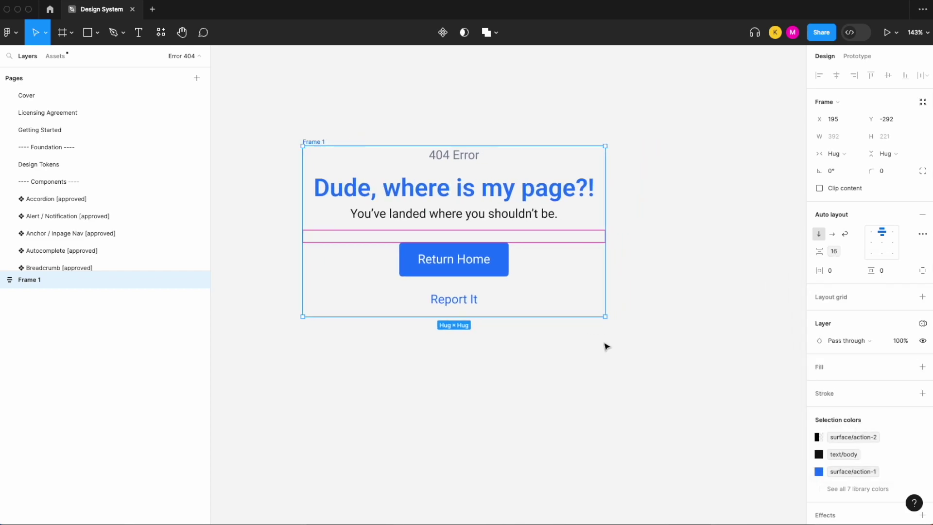
double_click(317, 139)
type("Error Block")
key("Return")
right_click(329, 142)
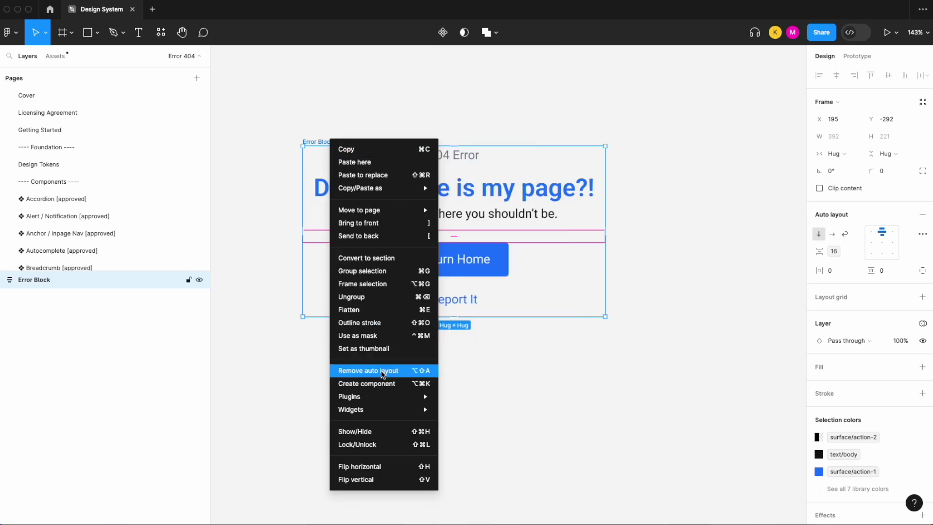
left_click(379, 383)
scroll(462, 250, "down", 5)
- Duplicate the Error Block component and place the instance copy below it
key("ctrl+d")
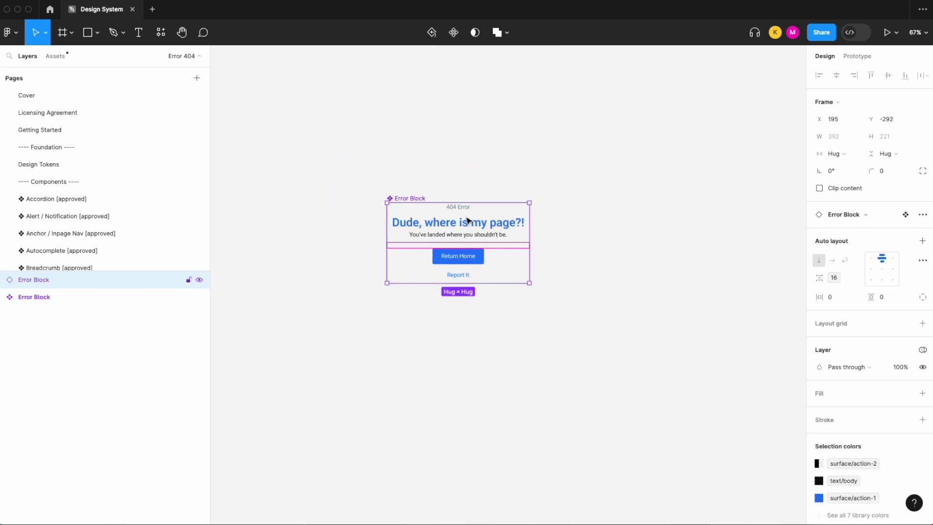
key("shift+Down")
key("shift+Down")
key("shift+Down")
key("shift+Down")
key("shift+Down")
key("shift+Down")
key("shift+Down")
key("shift+Down")
key("shift+Down")
key("shift+Down")
key("shift+Down")
key("shift+Down")
key("shift+Down")
key("shift+Down")
key("shift+Down")
key("shift+Down")
key("shift+Down")
key("shift+Down")
key("shift+Down")
key("shift+Down")
key("shift+Down")
key("shift+Down")
key("shift+Down")
key("shift+Down")
key("shift+Down")
key("shift+Down")
key("shift+Down")
key("shift+Down")
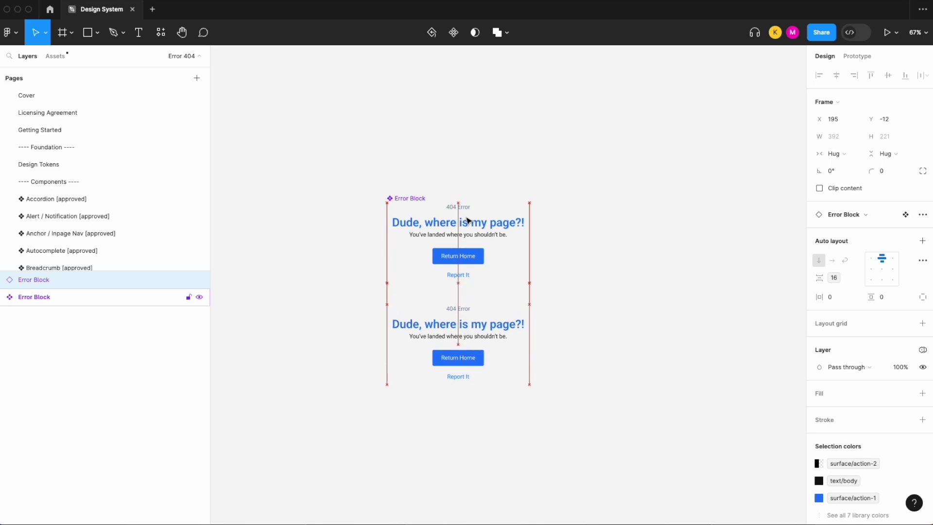
scroll(491, 278, "up", 5)
scroll(506, 253, "down", 1)
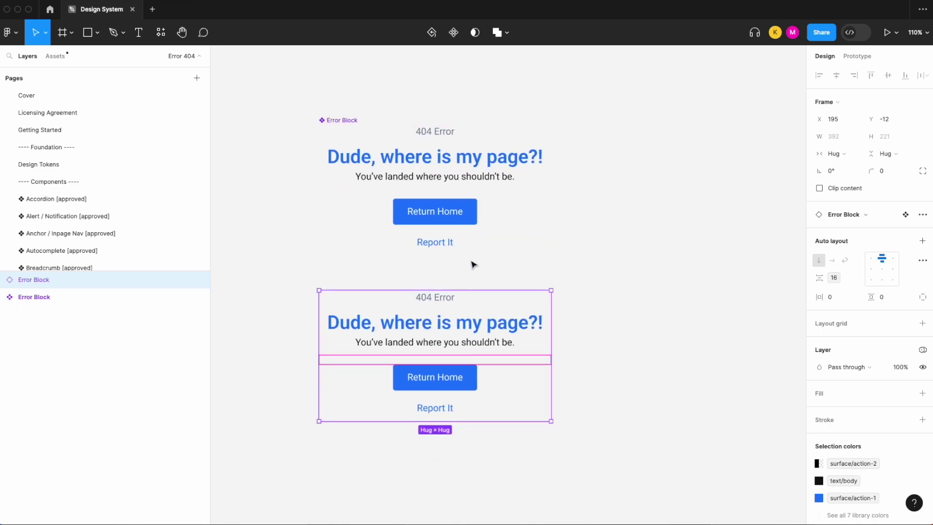
scroll(486, 219, "up", 2)
scroll(494, 175, "down", 1)
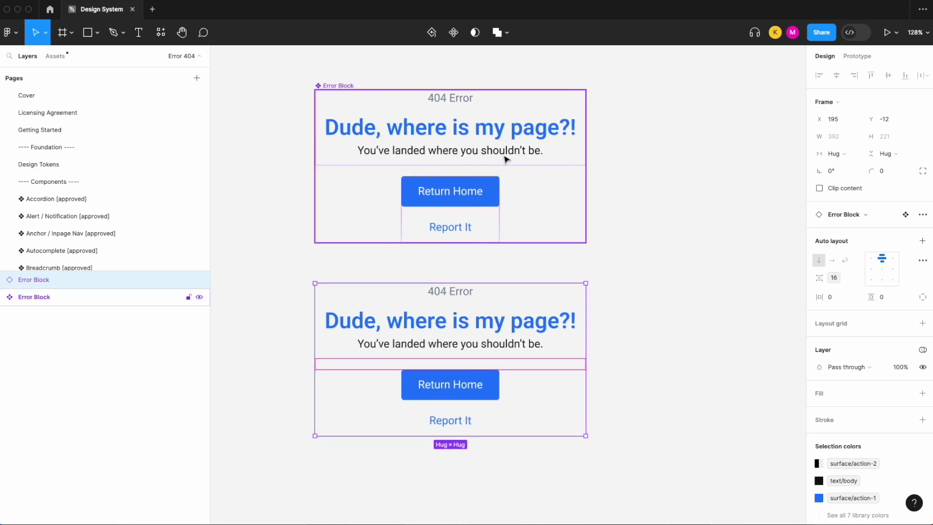
- Append 'Don't be alarmed.' to the component's subtitle text
double_click(506, 158)
left_click(506, 158)
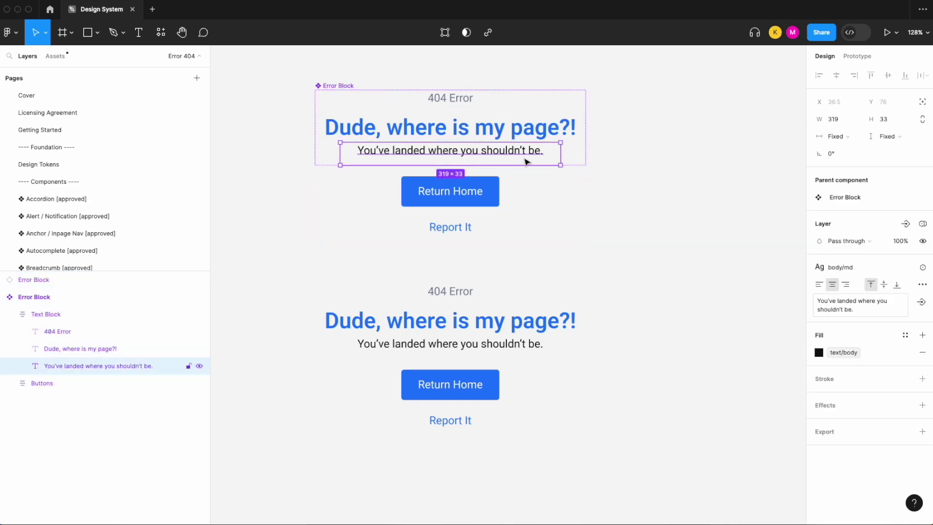
key("Return")
left_click(551, 157)
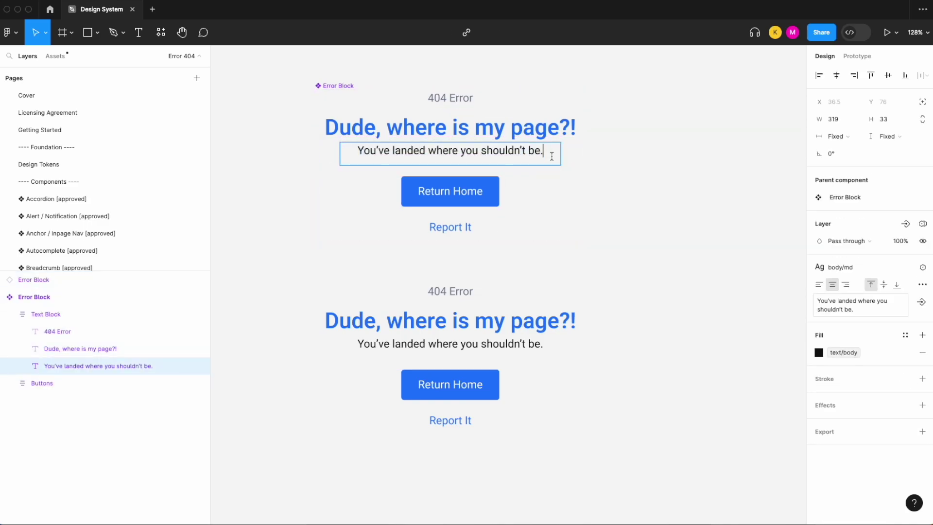
type("Don't ")
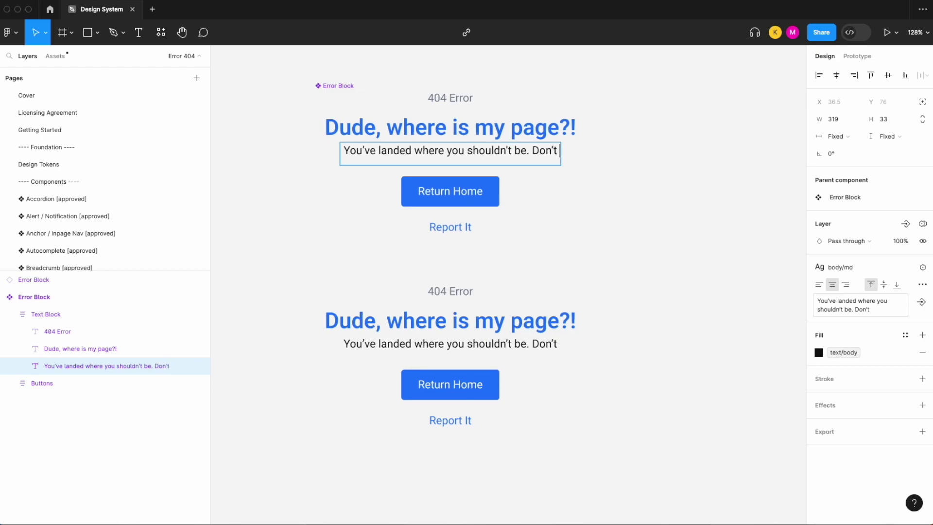
type("be alarmed")
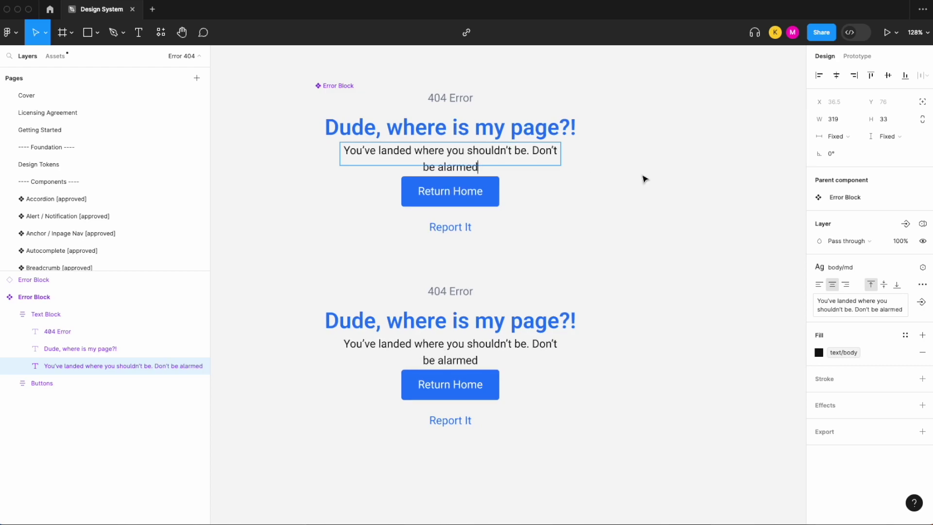
type(".")
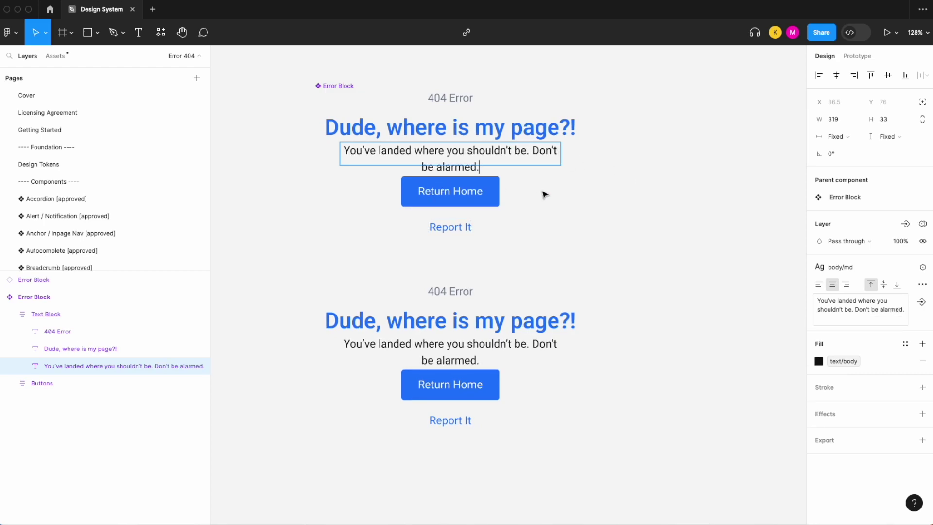
key("Escape")
scroll(470, 176, "up", 2)
scroll(470, 176, "up", 3)
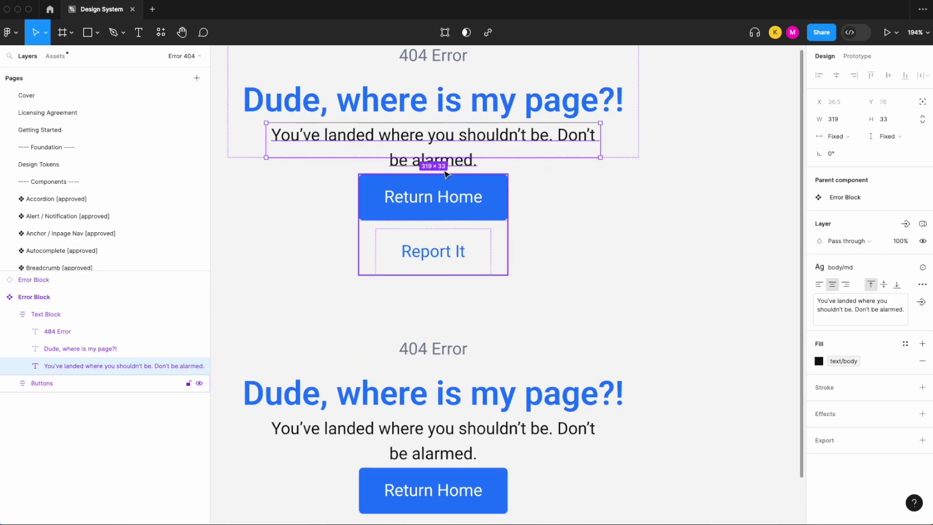
- Set the subtitle, 'Dude, where is my page?!' heading and 404 Error layers to hug their height
left_click(888, 136)
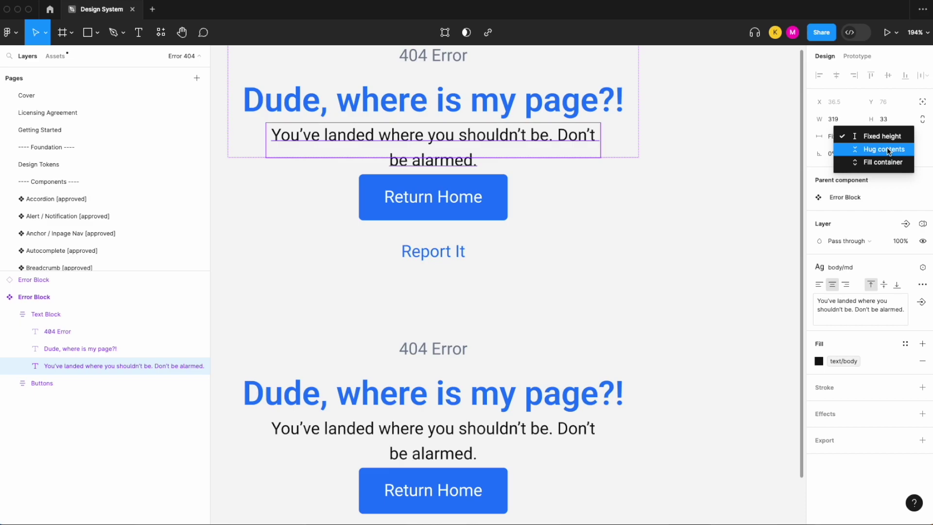
left_click(887, 149)
scroll(571, 231, "down", 3)
left_click(574, 142)
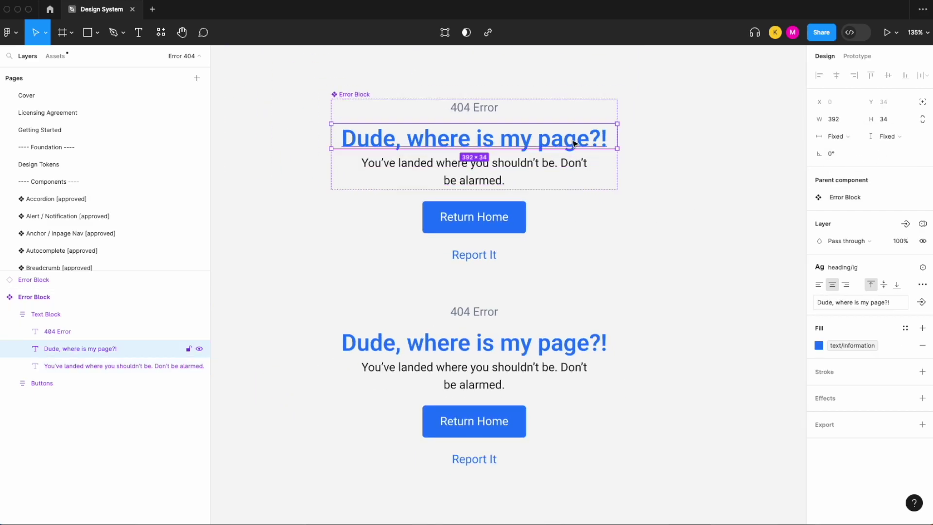
left_click(887, 137)
left_click(890, 149)
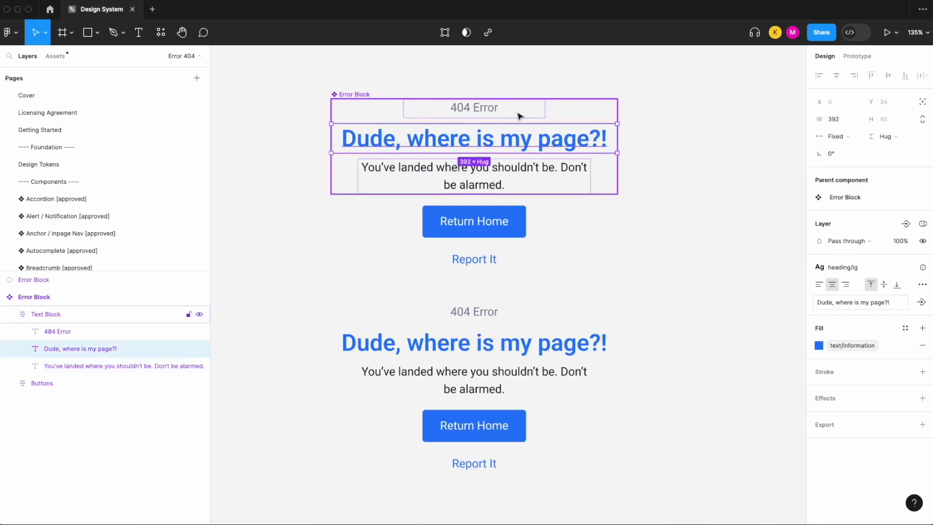
left_click(519, 116)
left_click(883, 138)
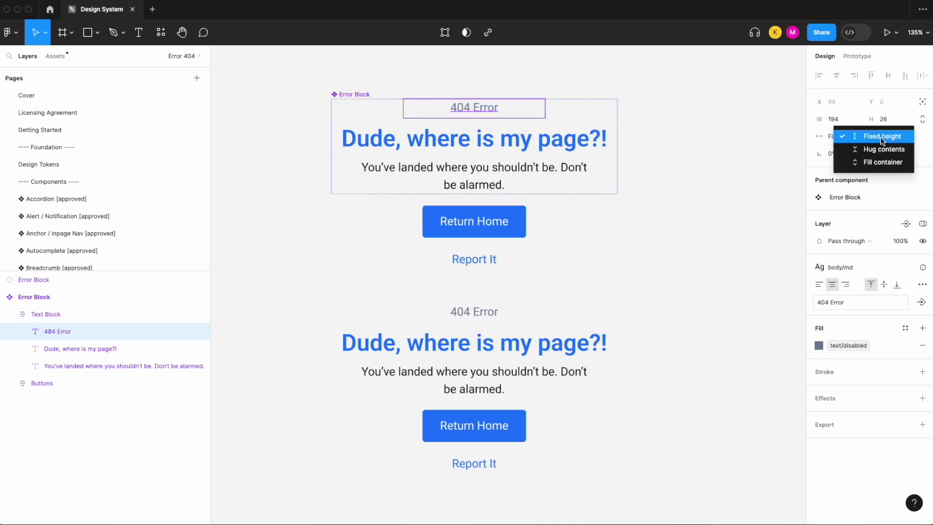
left_click(884, 150)
- Inspect the lower Error Block instance's Text Block to confirm the resizing carried over
scroll(524, 275, "down", 1)
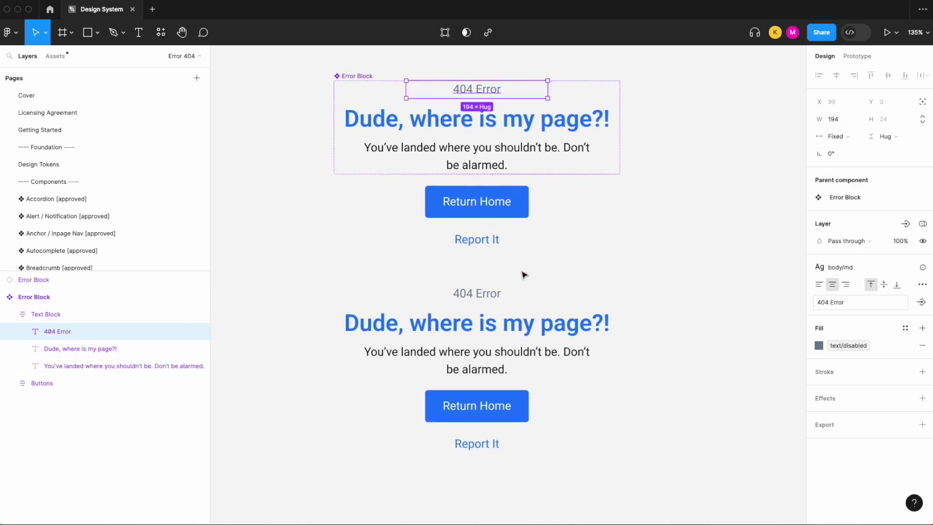
scroll(524, 275, "down", 1)
left_click(488, 285)
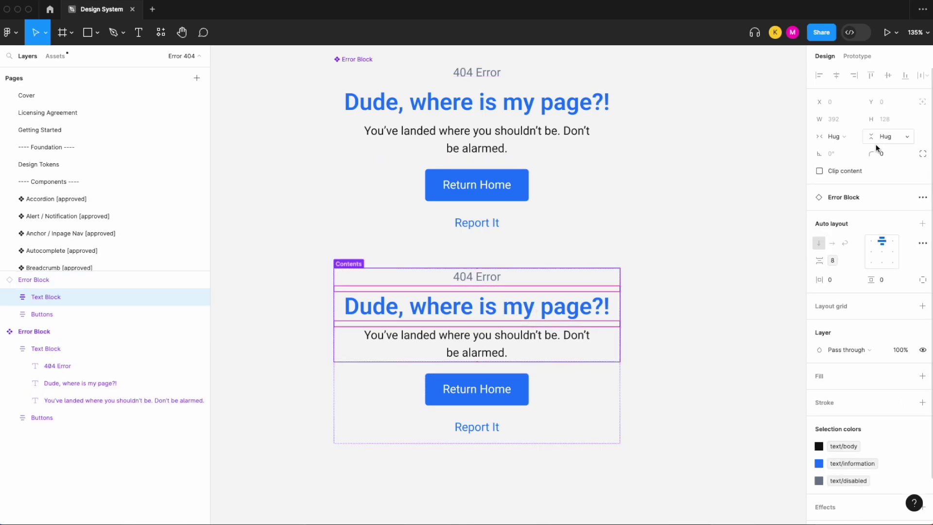
left_click(651, 235)
scroll(659, 233, "down", 5)
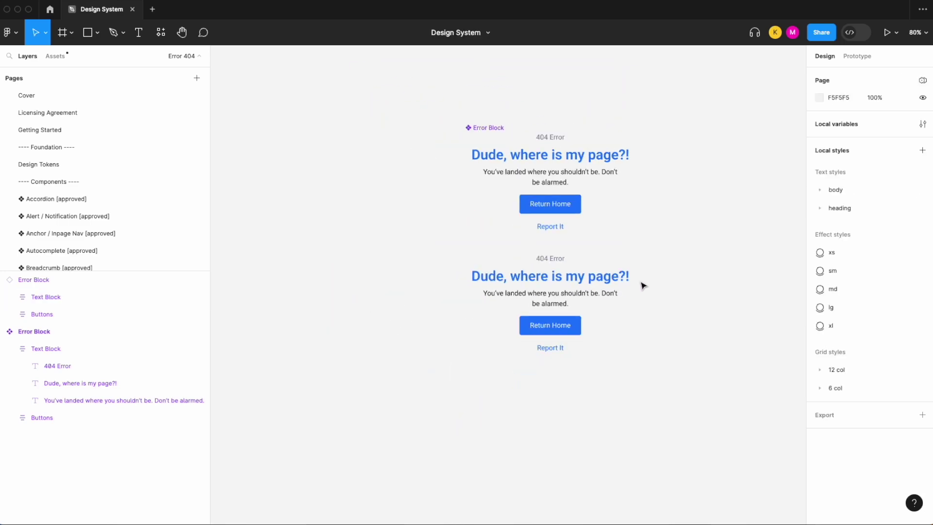
left_click(608, 304)
scroll(648, 334, "up", 2)
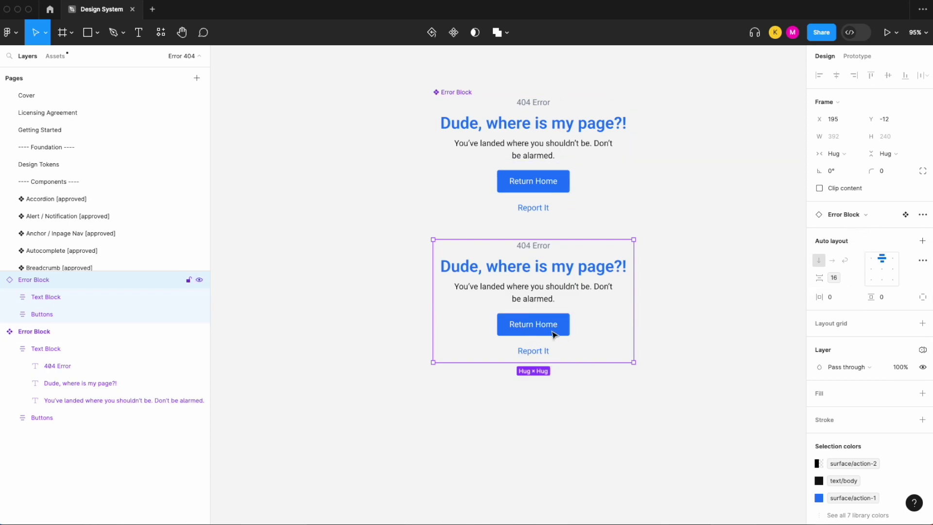
- Expose both nested Button instances as properties on the Error Block component
left_click(558, 181)
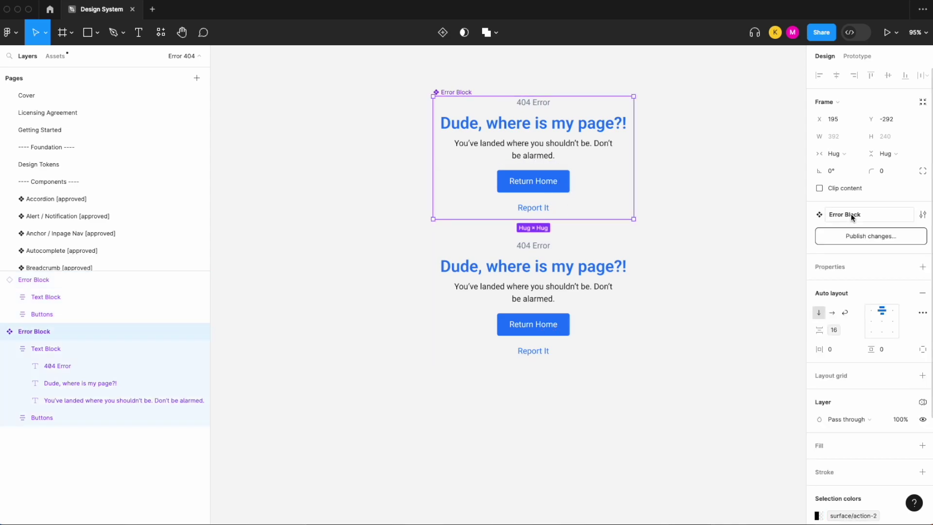
left_click(922, 267)
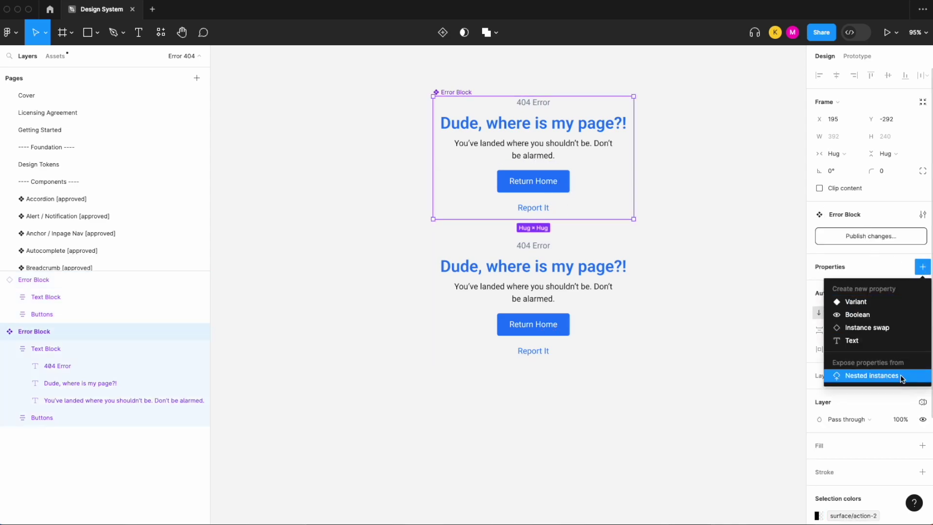
left_click(855, 376)
left_click(655, 289)
left_click(656, 305)
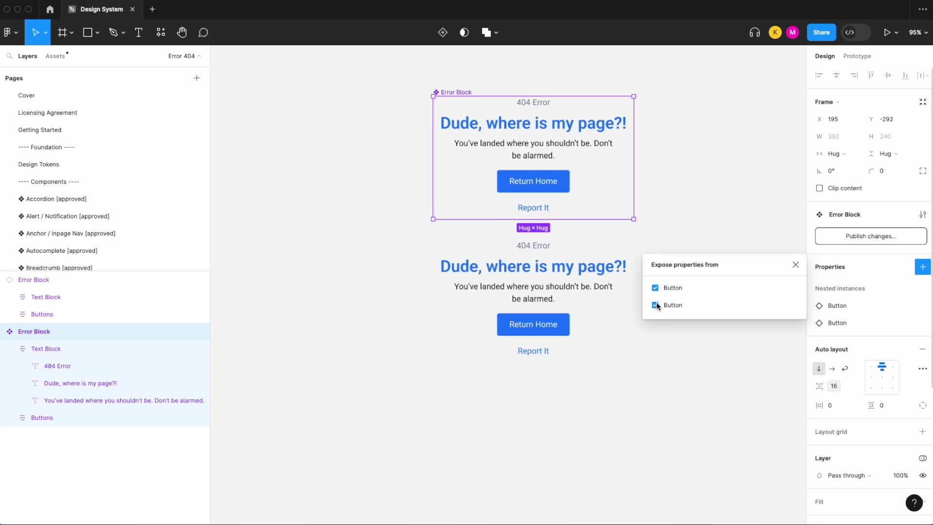
left_click(795, 264)
- Check the Button properties on the lower instance, then select the component's 404 Error text
left_click(562, 298)
scroll(897, 384, "down", 1)
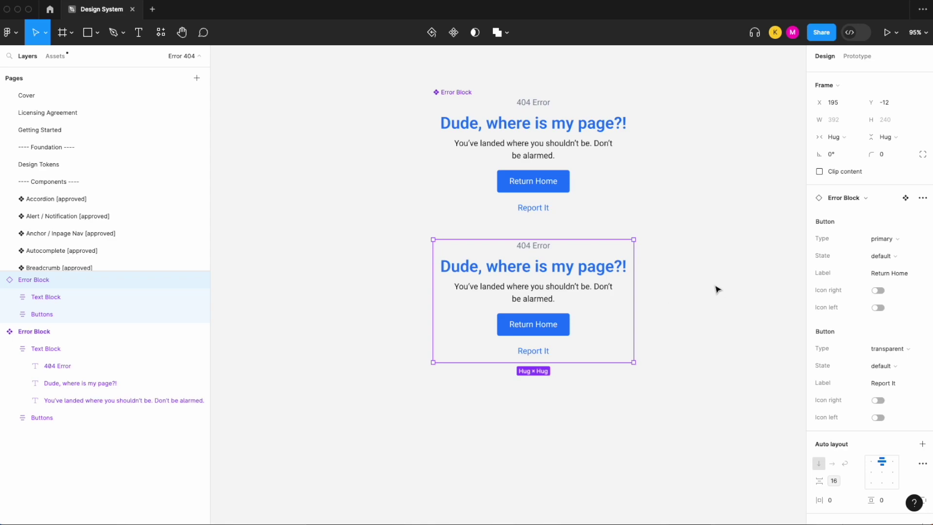
left_click(683, 225)
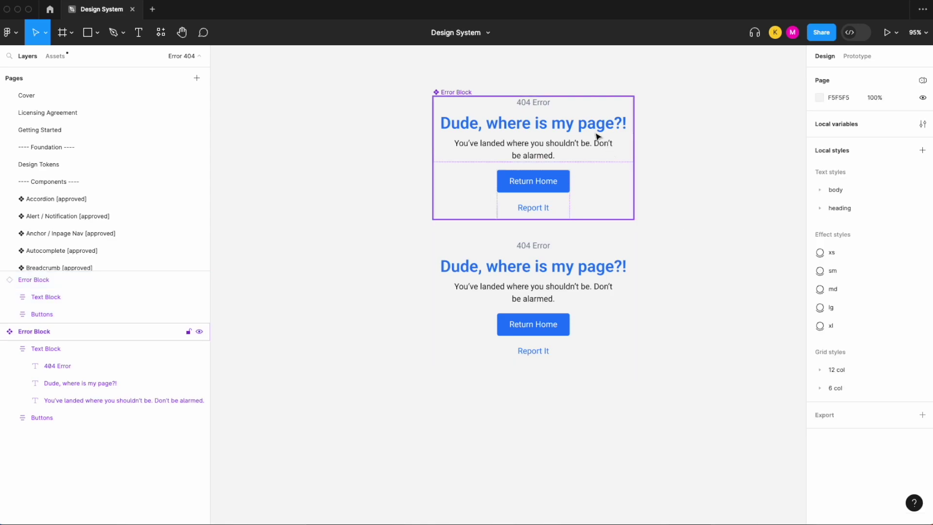
scroll(588, 146, "up", 3)
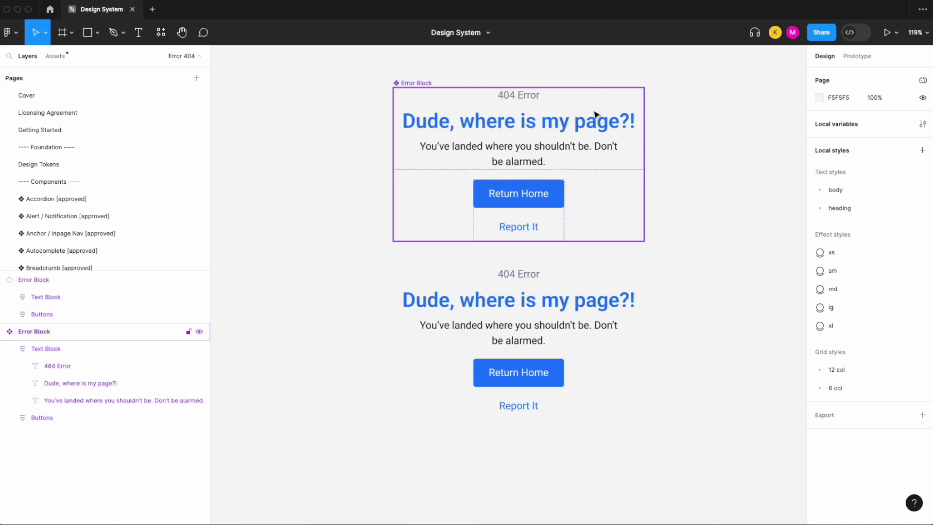
left_click(523, 99)
- Create a boolean Error Label property controlling the 404 Error text's visibility
left_click(523, 100)
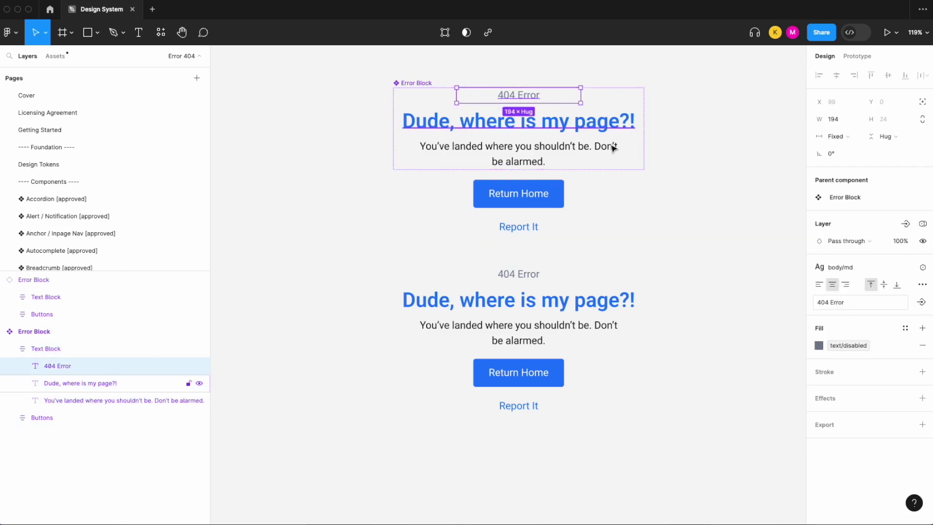
left_click(905, 223)
type("Error Label")
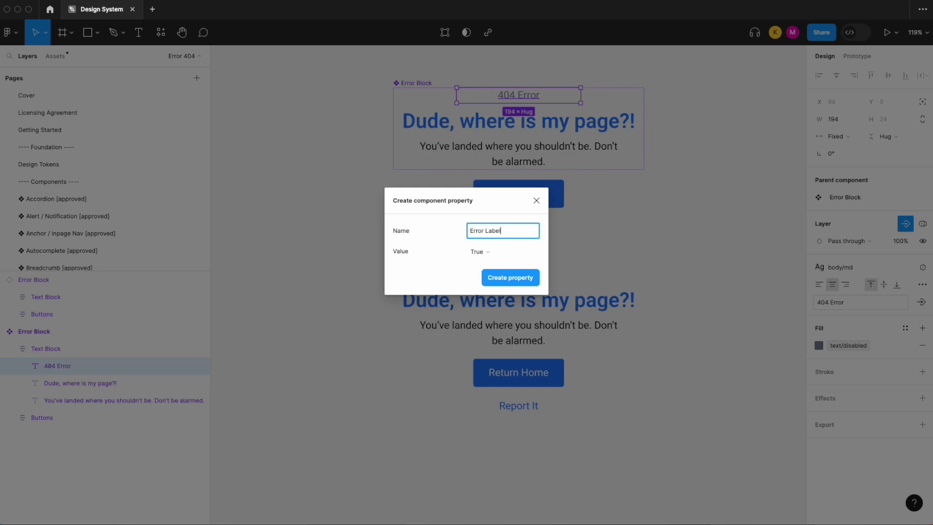
key("Return")
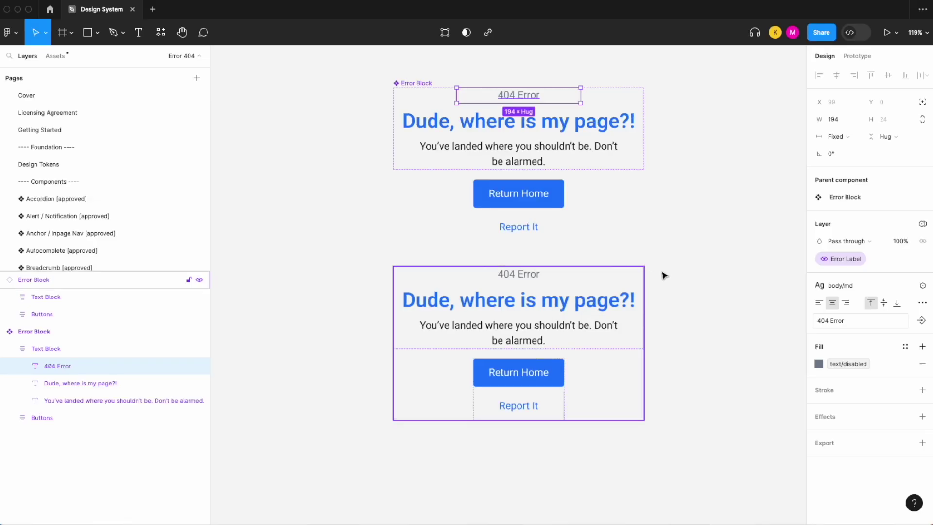
- Toggle the Error Label off and back on in the lower instance to test it
left_click(556, 327)
left_click(882, 231)
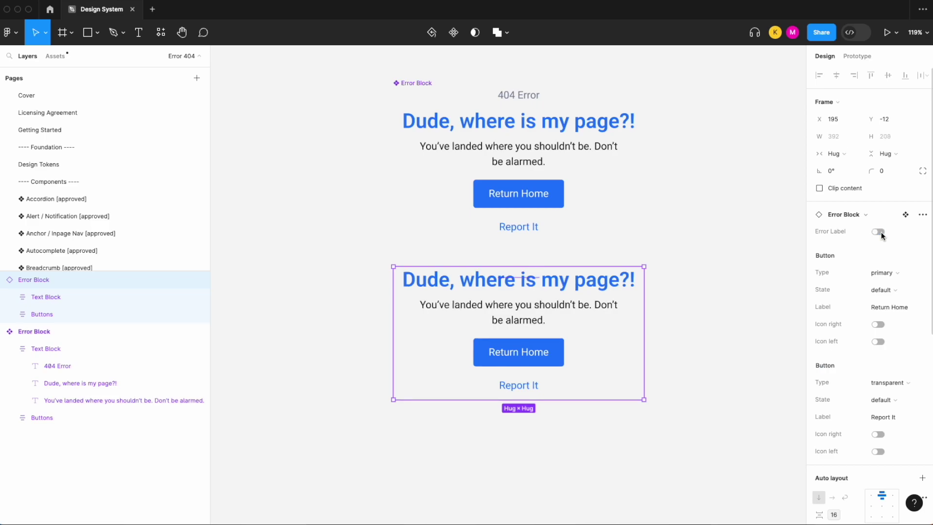
left_click(881, 232)
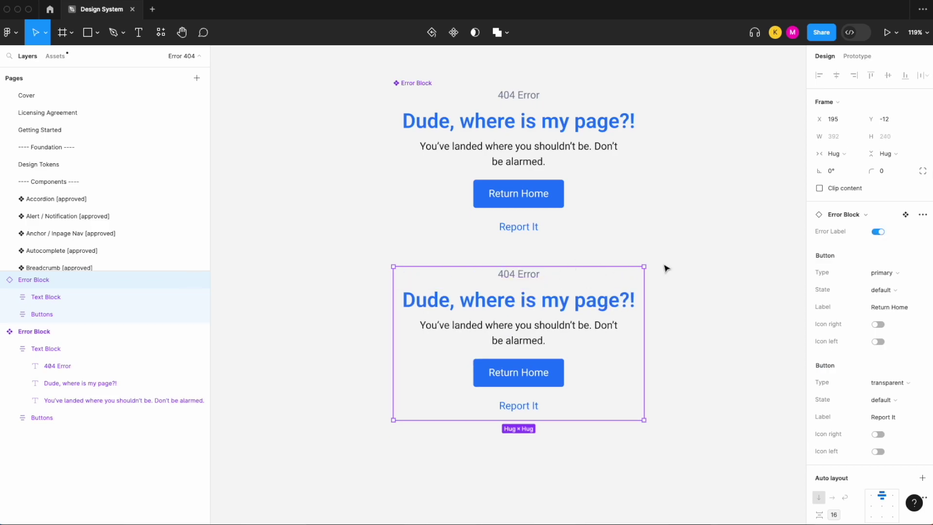
scroll(666, 268, "down", 2)
left_click(515, 122)
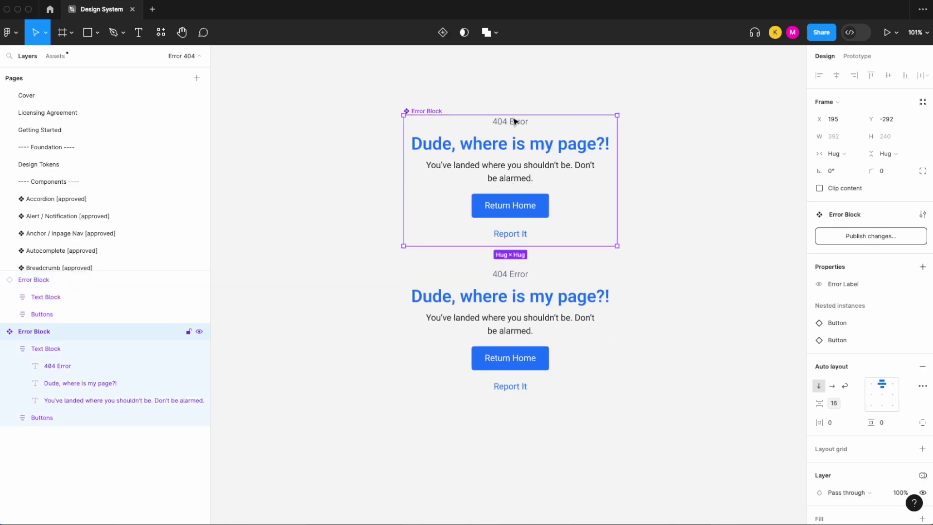
left_click(629, 119)
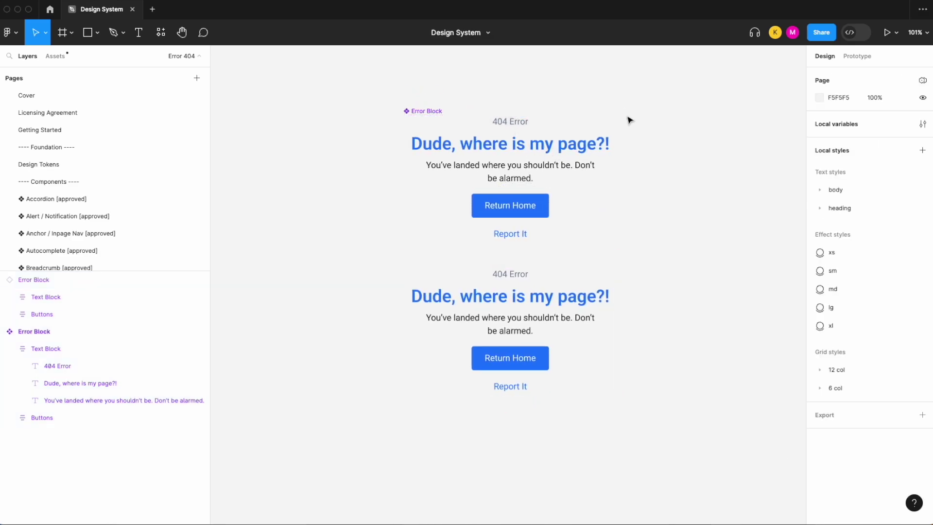
double_click(512, 136)
- Create a text property named '↘ Error Label' for the 404 Error wording
left_click(533, 129)
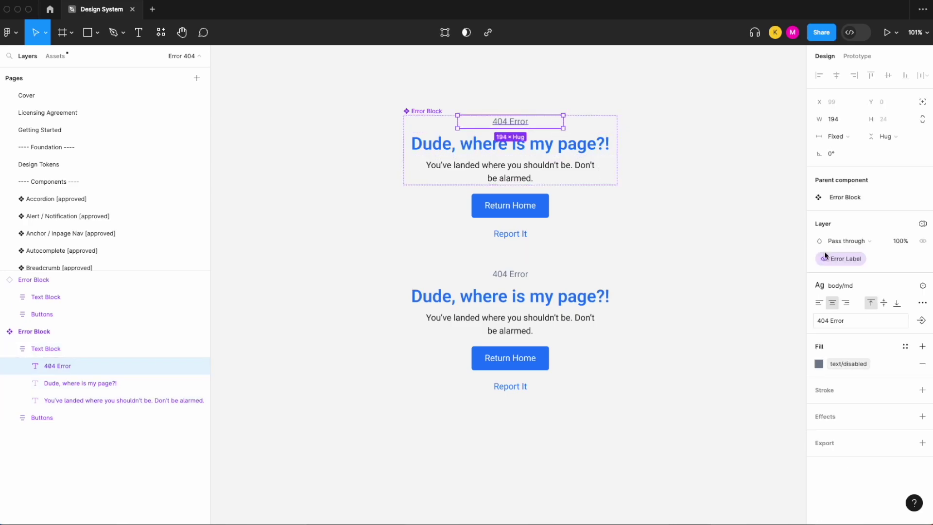
left_click(923, 321)
type("Error Label")
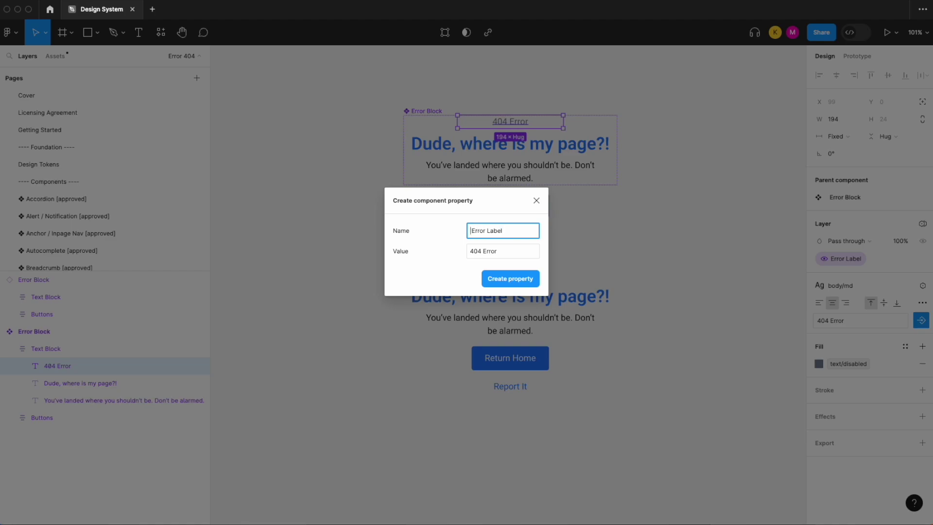
left_click(73, 0)
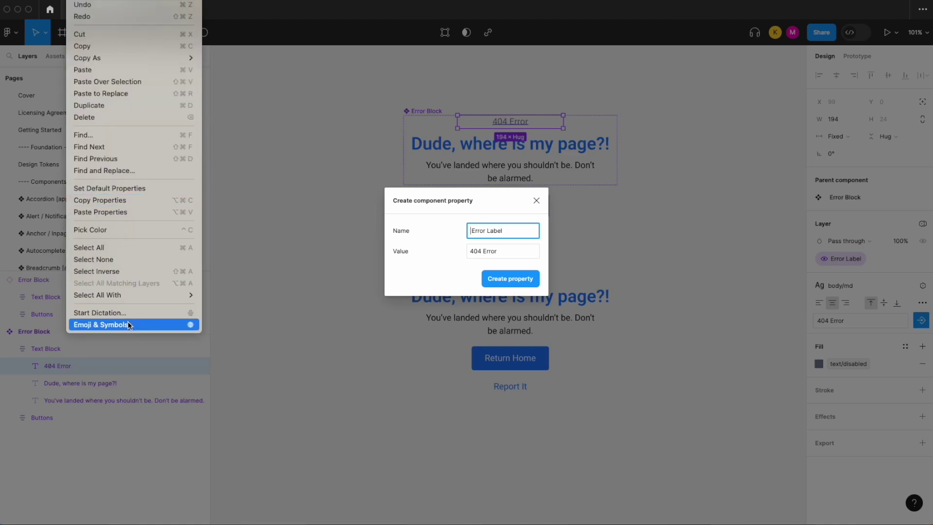
left_click(463, 287)
type("arrow")
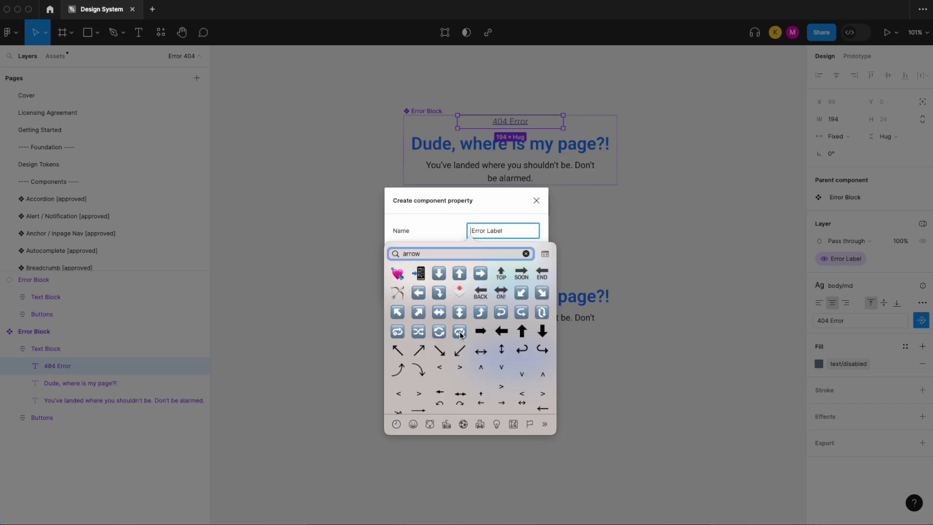
scroll(475, 342, "down", 1)
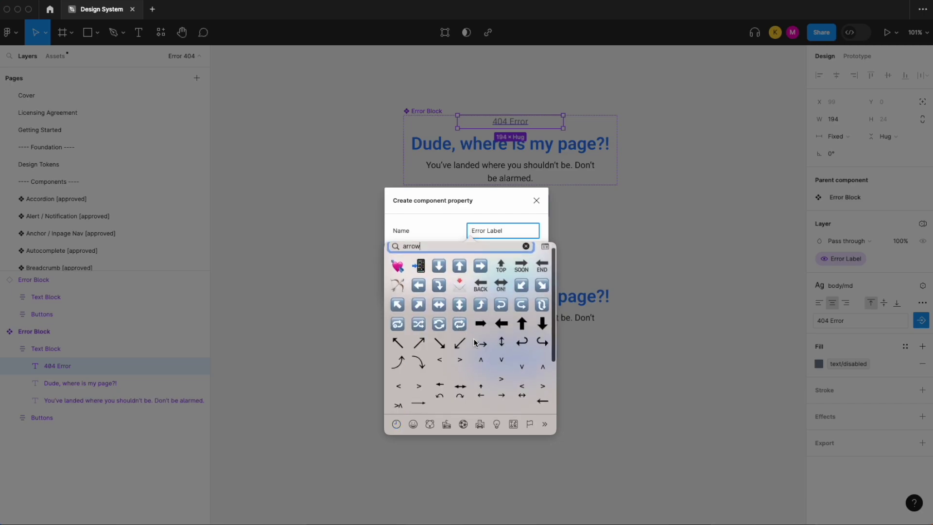
left_click(439, 344)
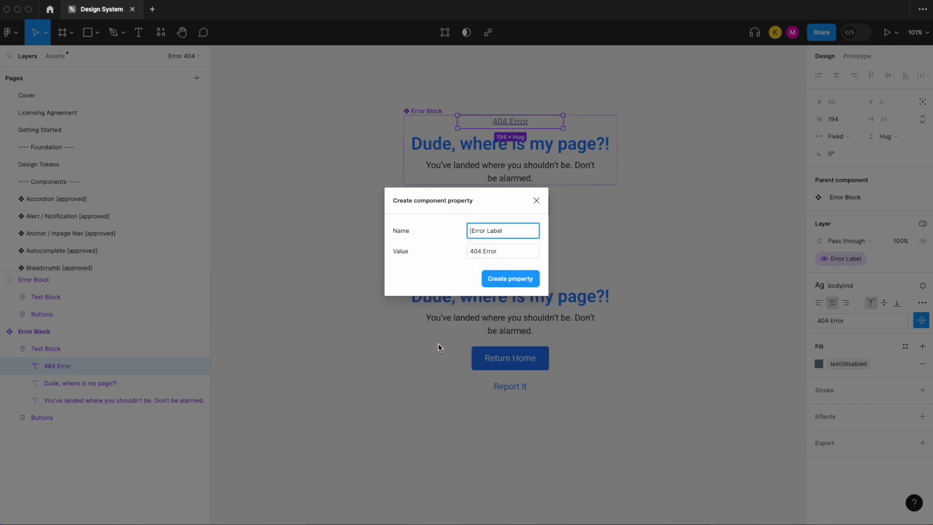
left_click(511, 278)
- Test the label toggle and the '404 Error Test' wording on the lower instance, then undo it
left_click(558, 318)
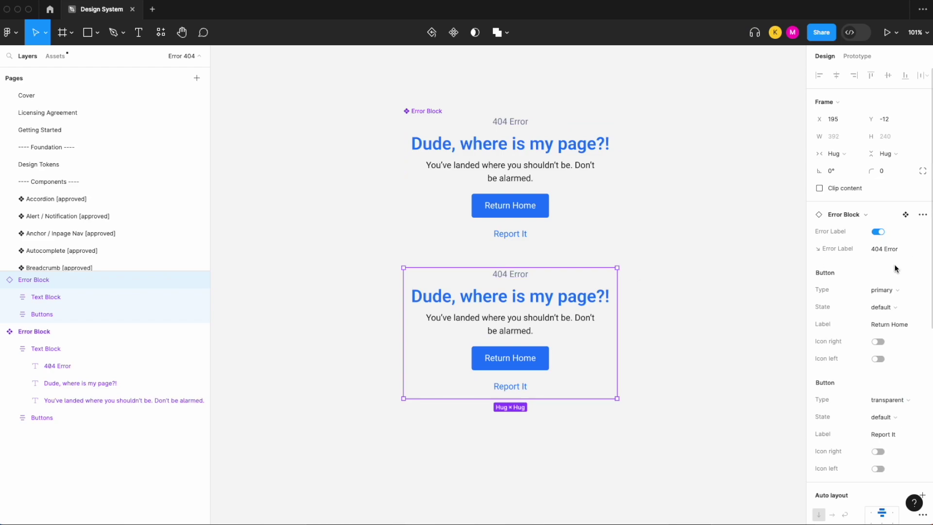
left_click(880, 231)
left_click(881, 232)
left_click(881, 232)
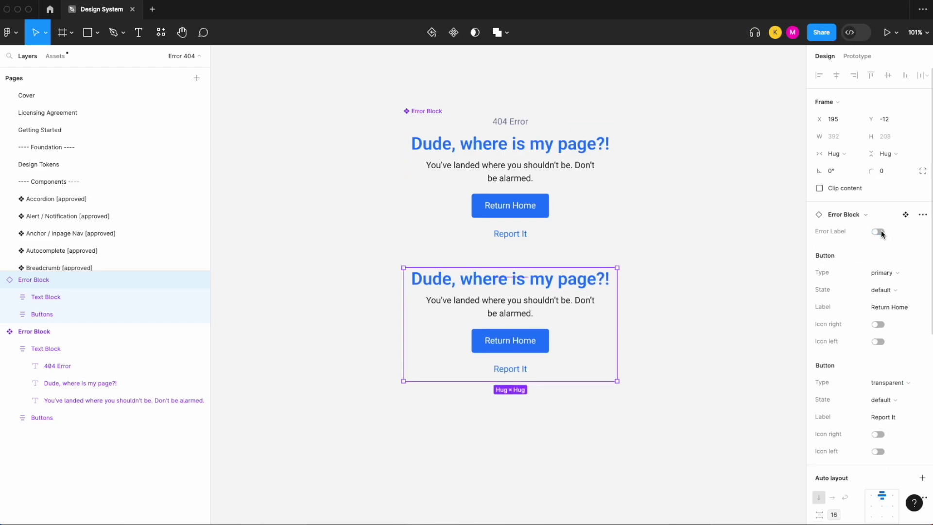
left_click(880, 232)
left_click(900, 253)
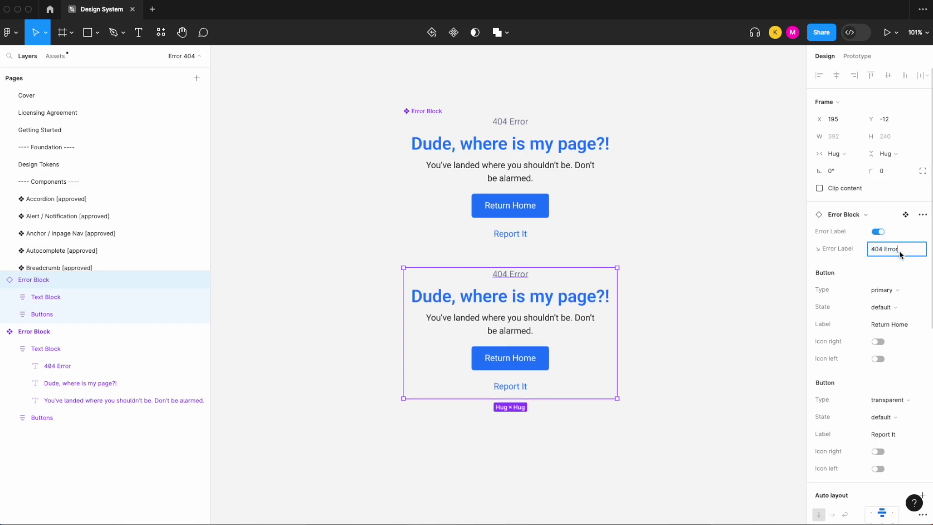
key("Return")
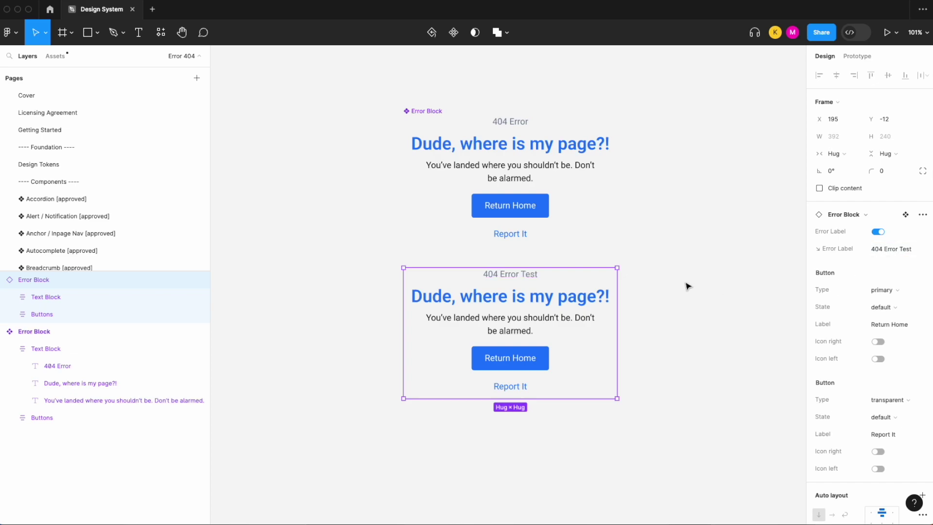
key("super+z")
left_click(688, 286)
double_click(547, 149)
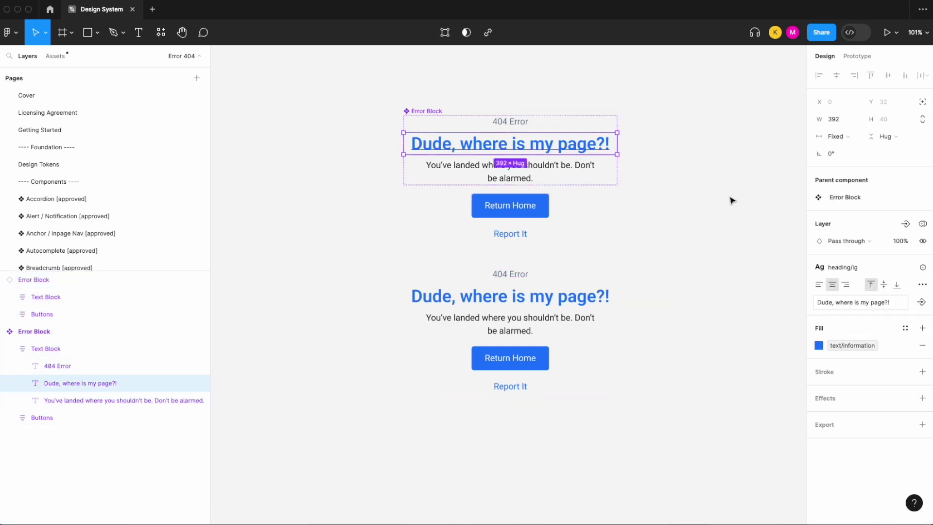
- Add a boolean Heading property to show or hide the heading layer
left_click(905, 224)
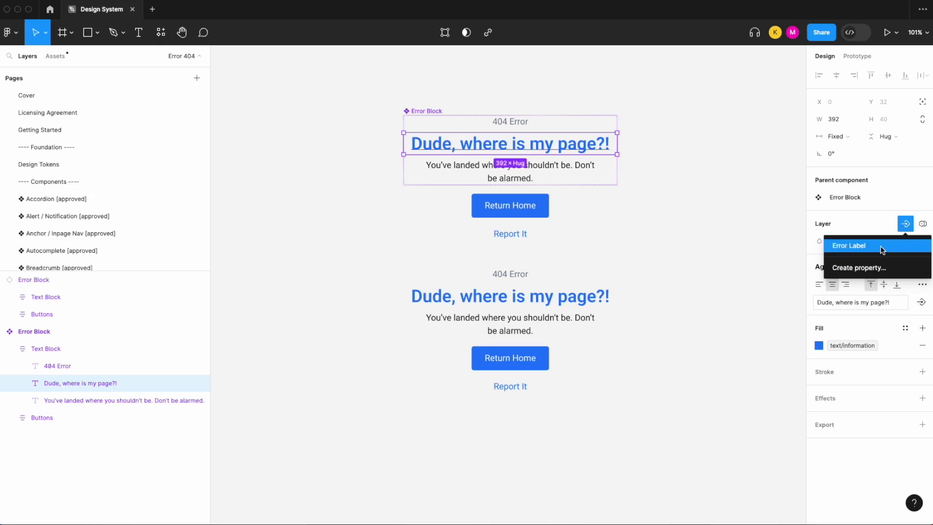
left_click(867, 266)
type("Heading")
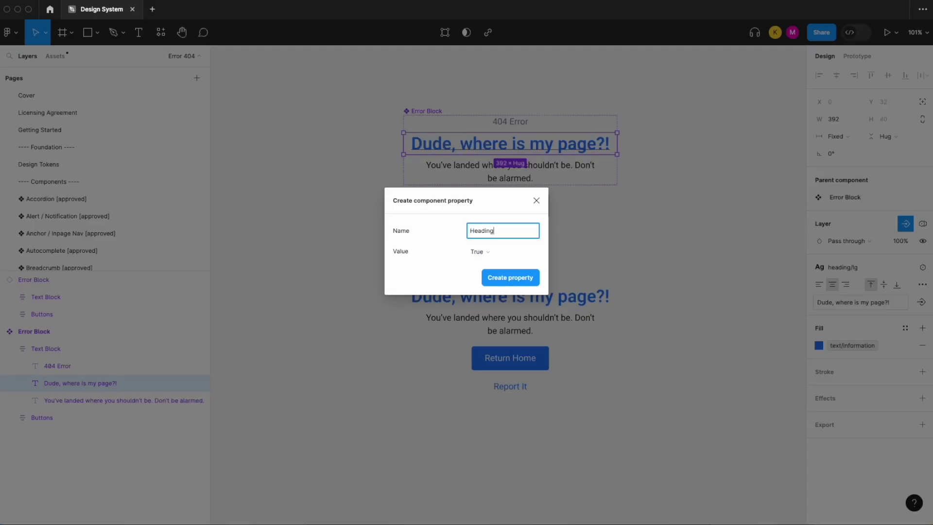
key("Return")
- Add a '↘ Heading' text property for the heading's wording
left_click(922, 324)
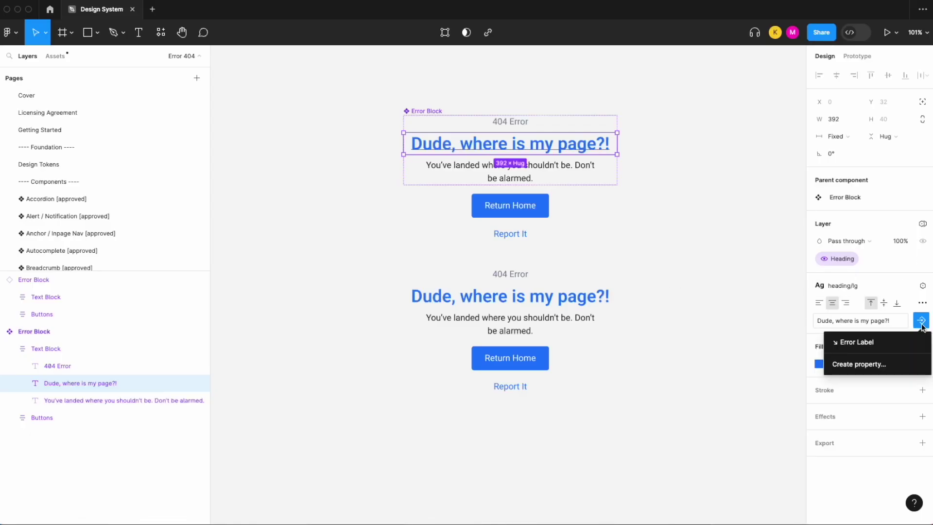
left_click(896, 364)
type("Heading")
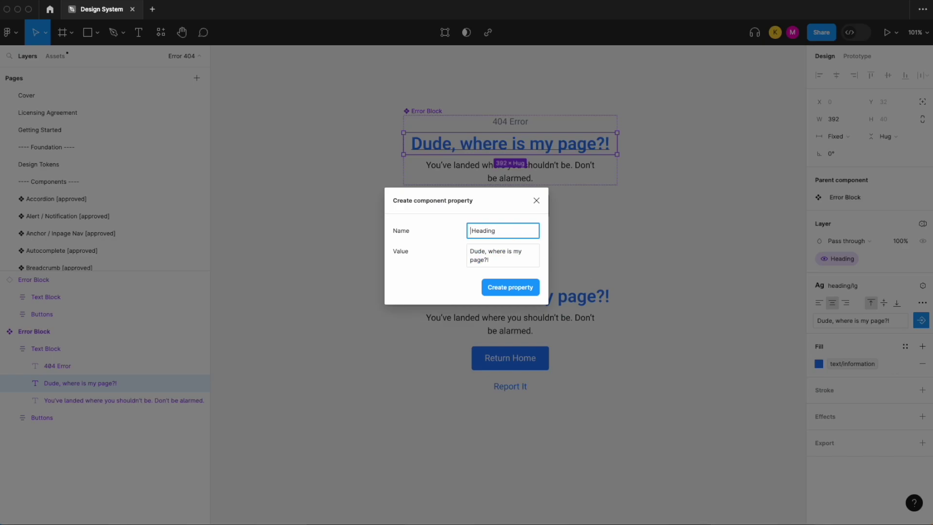
left_click(73, 1)
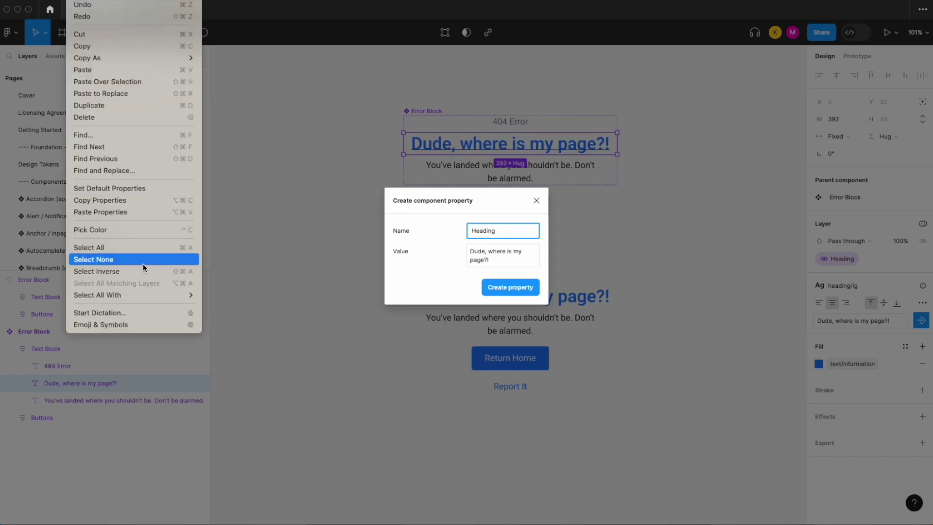
left_click(136, 324)
type("arrow")
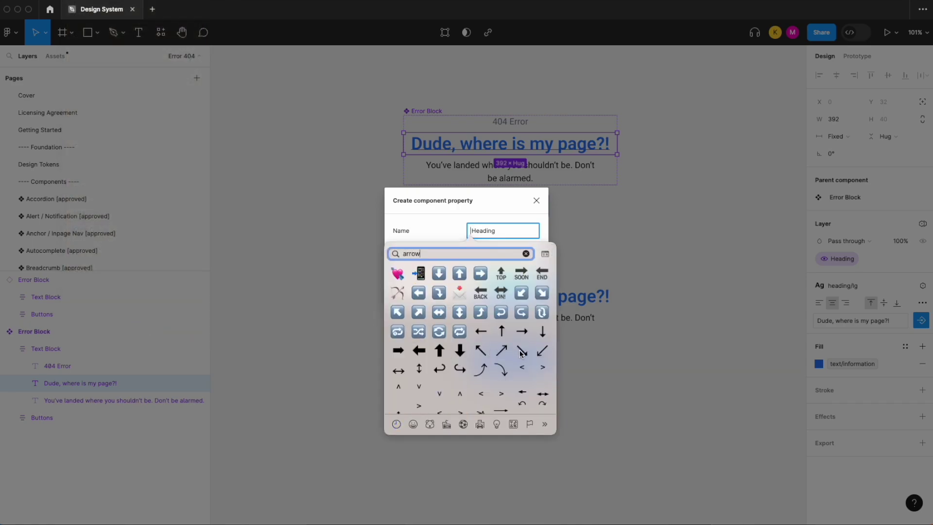
left_click(521, 351)
left_click(520, 292)
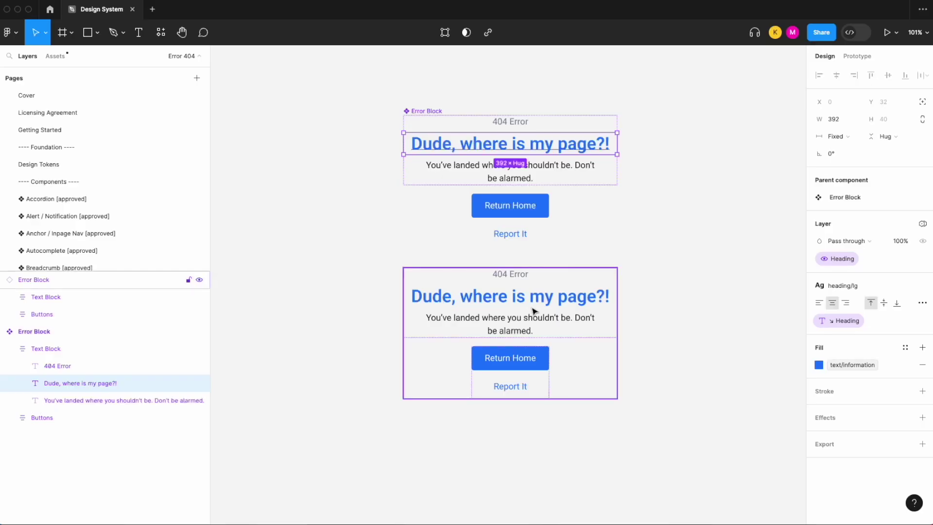
- Test the Heading toggle and append 'test' to the lower instance's heading, then undo it
left_click(534, 311)
left_click(878, 267)
left_click(879, 267)
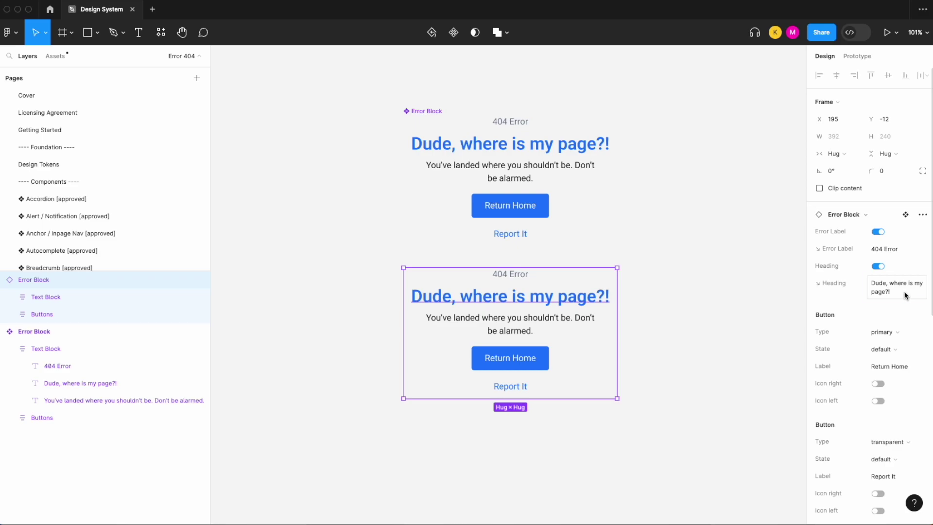
left_click(904, 295)
left_click(902, 296)
key("Return")
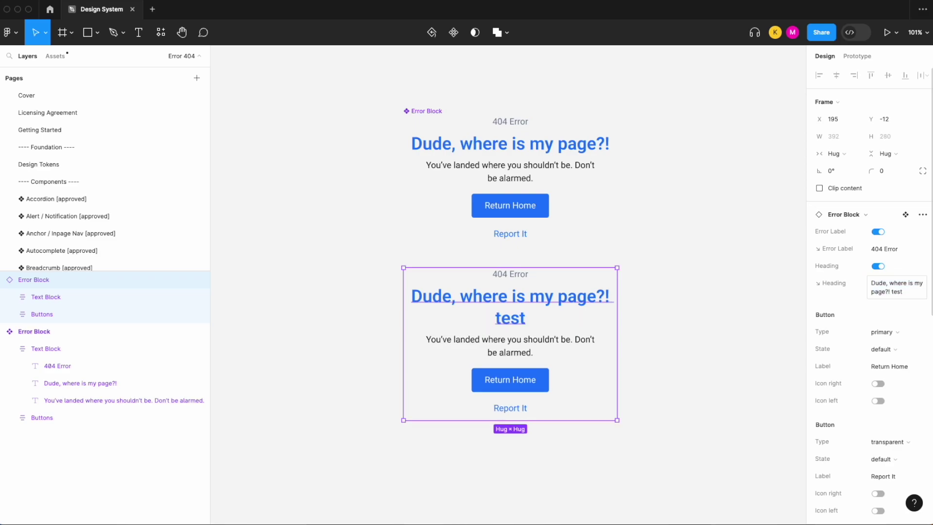
left_click(539, 167)
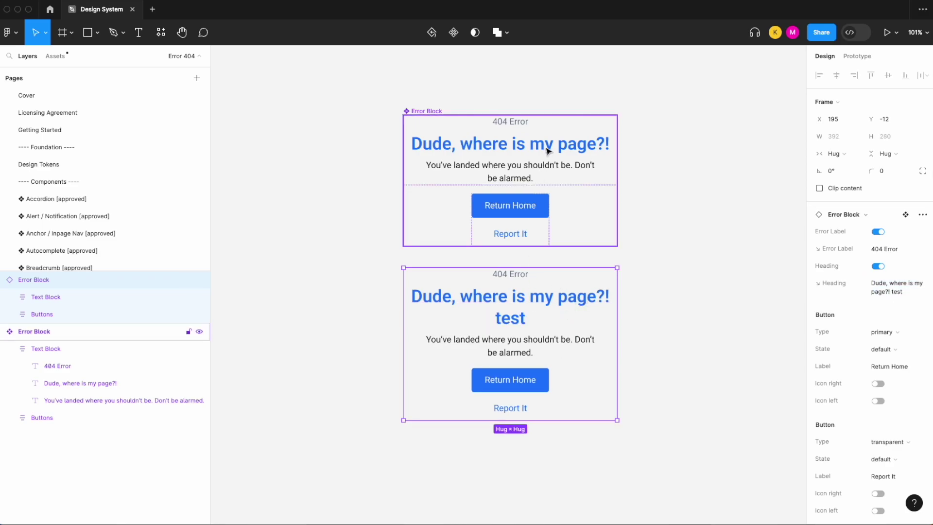
double_click(546, 148)
double_click(547, 148)
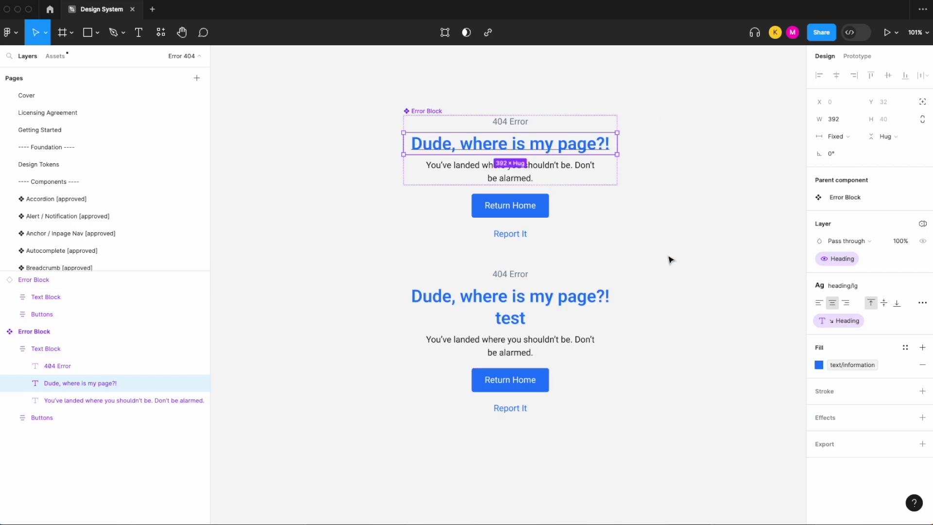
key("shift+Return")
key("shift+Return")
key("ctrl+z")
key("ctrl+z")
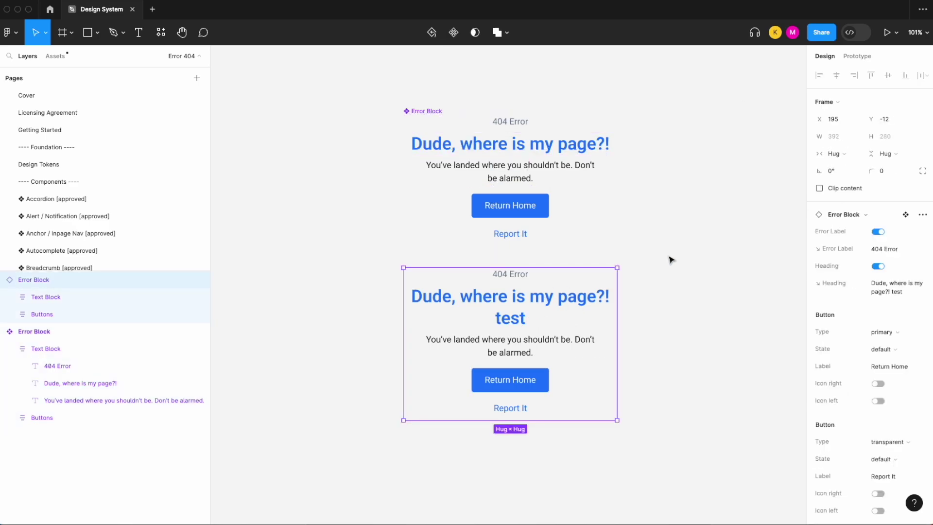
- Add a 'Description' visibility property to the Error Block's paragraph text layer
left_click(480, 174)
double_click(492, 177)
double_click(491, 177)
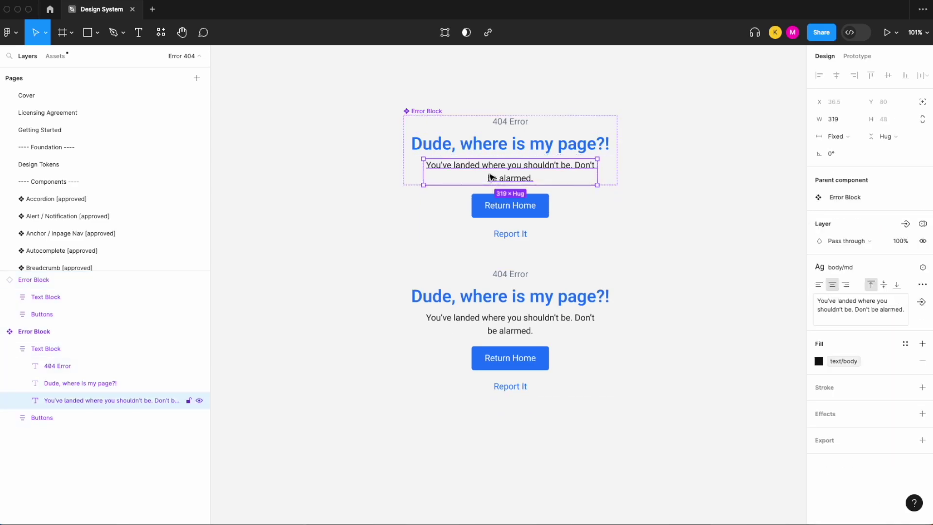
left_click(905, 223)
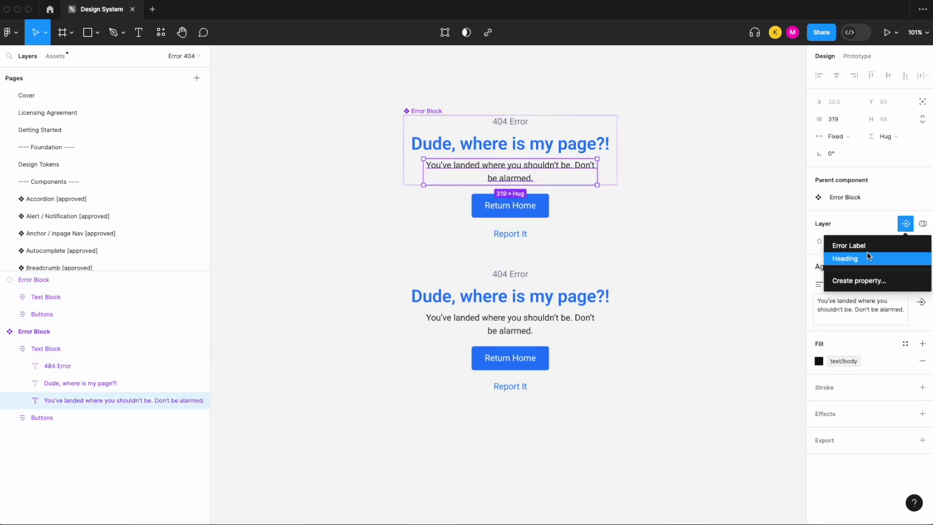
left_click(859, 281)
type("Description")
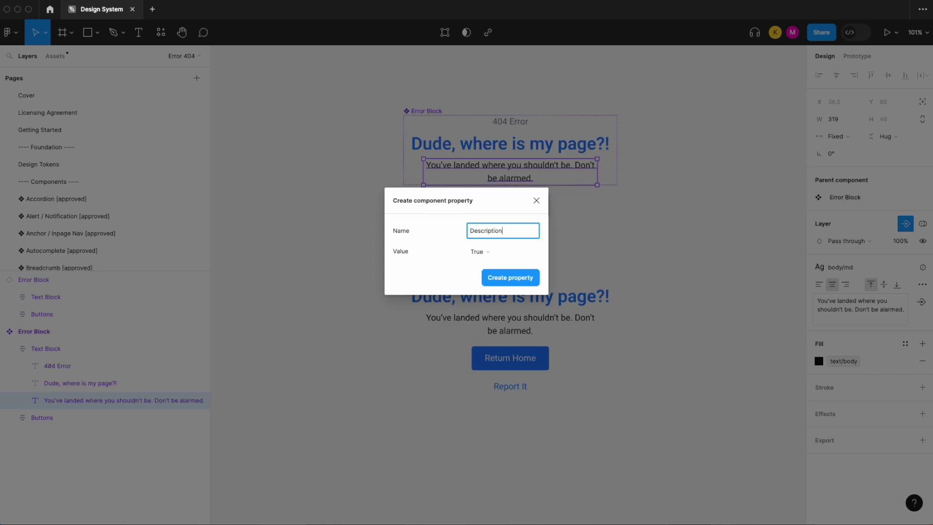
key("Return")
- Create a '↘ Description' text property bound to the description text layer
left_click(529, 322)
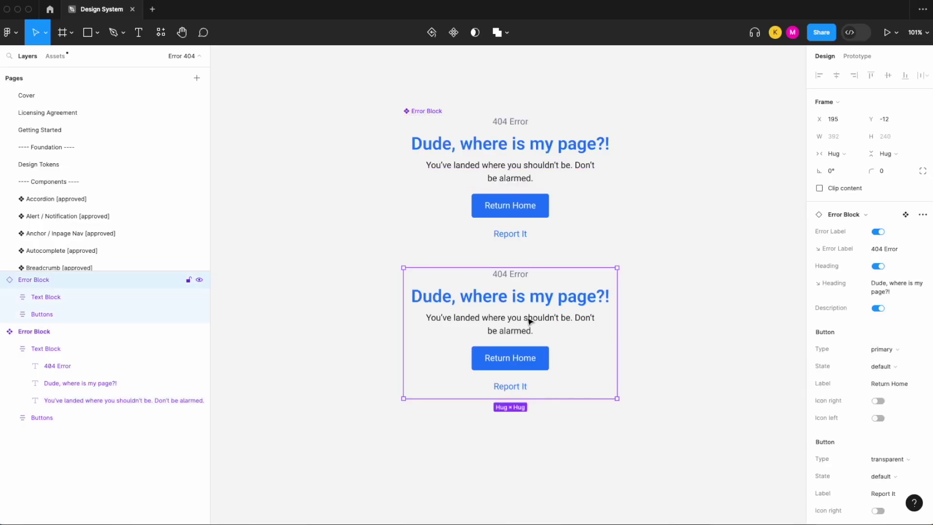
double_click(512, 160)
double_click(511, 161)
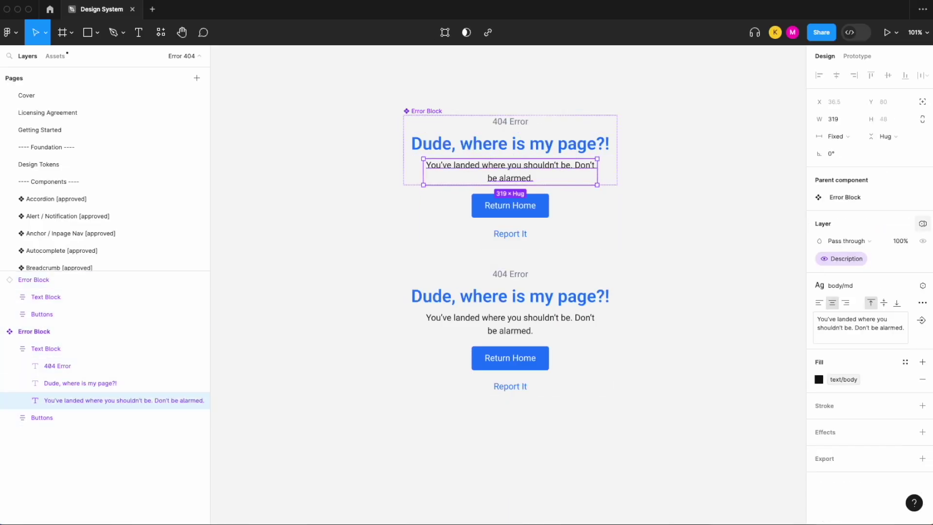
left_click(921, 320)
left_click(859, 378)
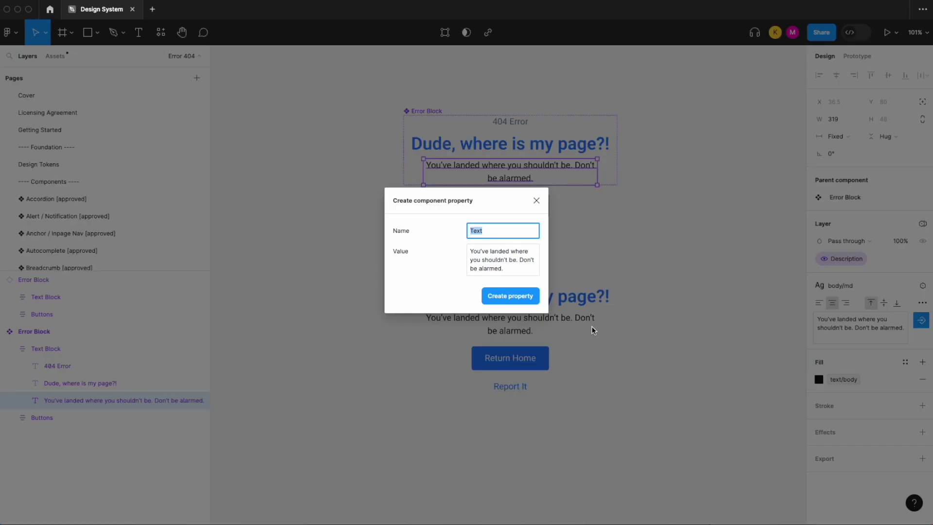
type("Description")
left_click(97, 327)
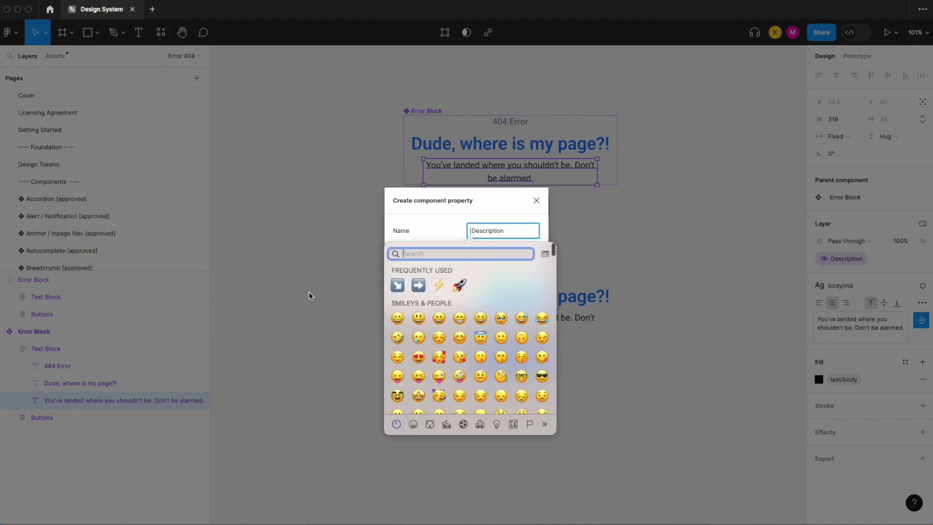
type("arrow")
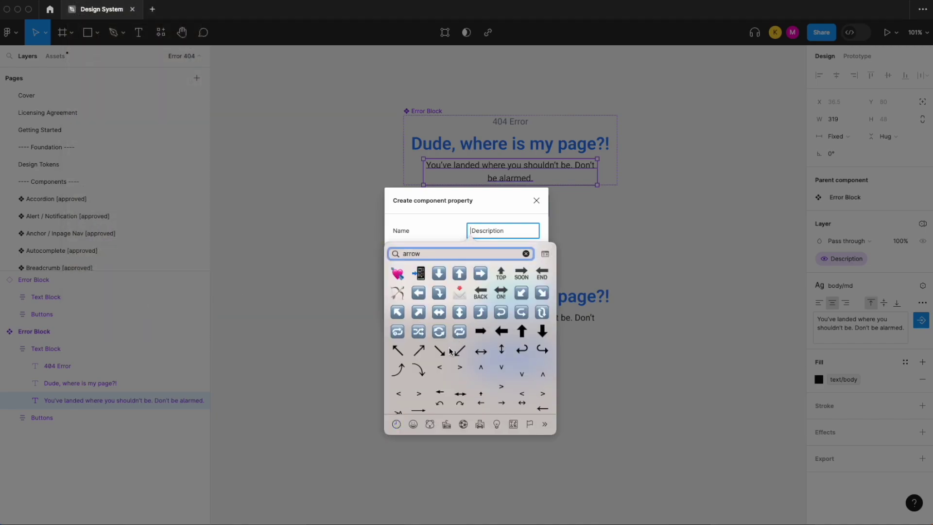
left_click(443, 353)
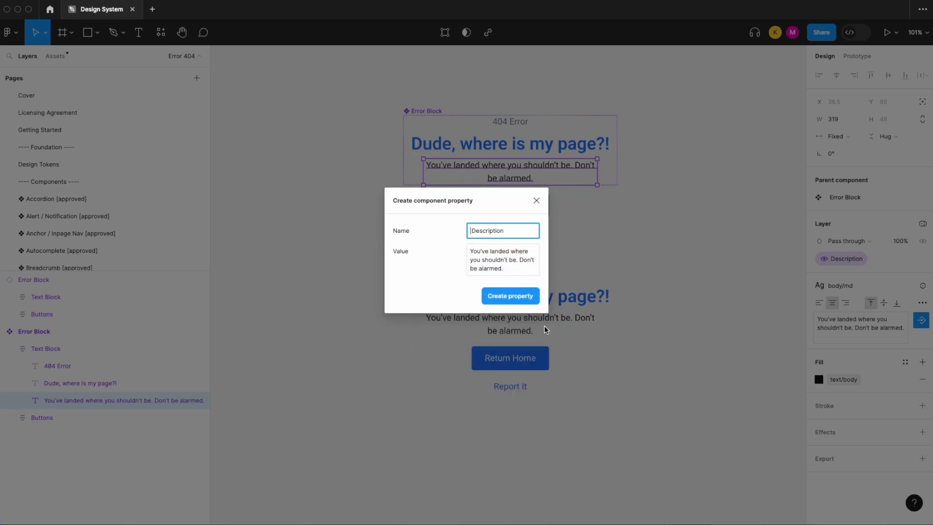
left_click(525, 298)
- Test the Description toggle on the lower instance by hiding and re-showing its description
left_click(525, 332)
left_click(879, 308)
left_click(880, 311)
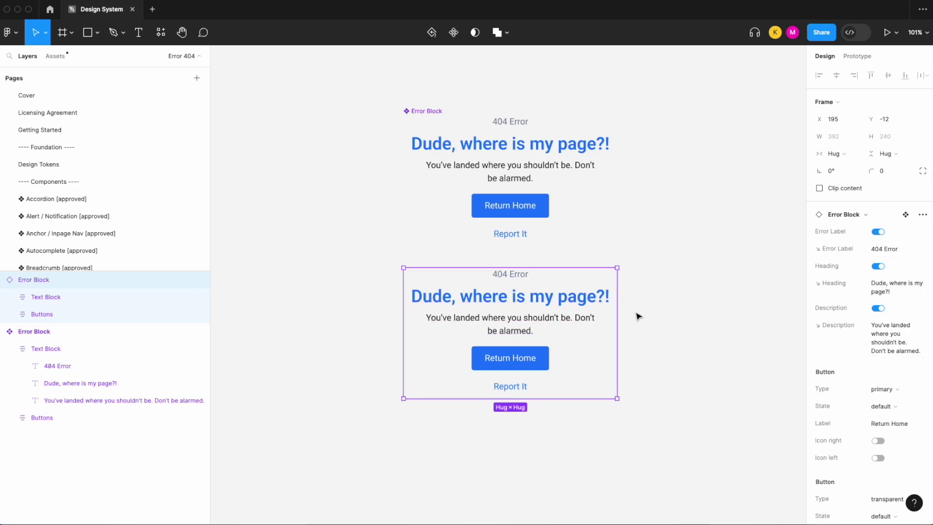
scroll(863, 407, "down", 3)
scroll(861, 404, "up", 2)
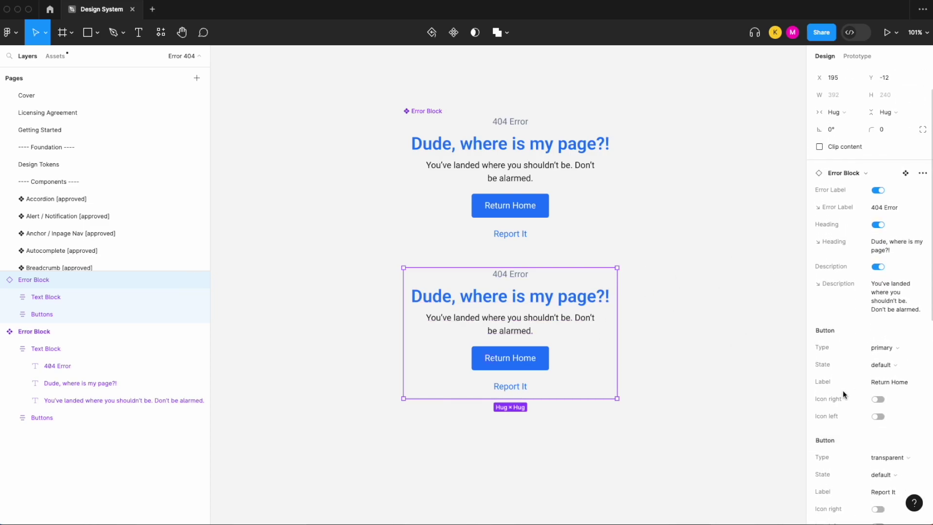
left_click(688, 194)
scroll(688, 193, "down", 3)
scroll(688, 193, "right", 5)
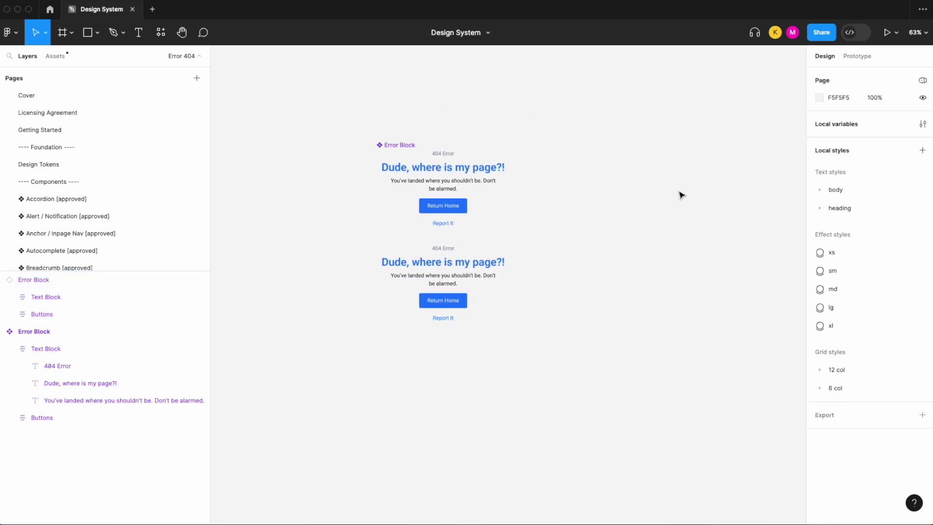
scroll(624, 226, "down", 2)
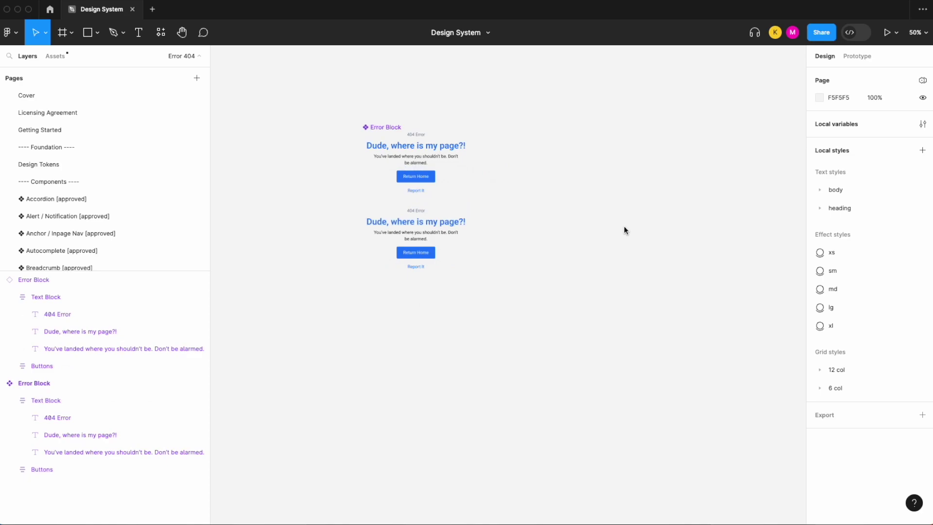
scroll(594, 231, "down", 3)
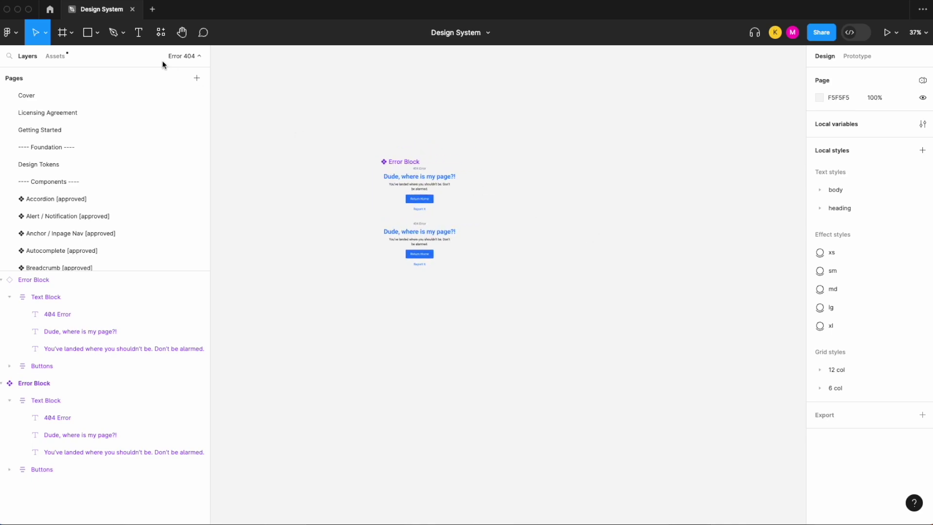
left_click(72, 32)
- Add a MacBook Air frame (1280 × 832) to the right of the Error Blocks
left_click(74, 56)
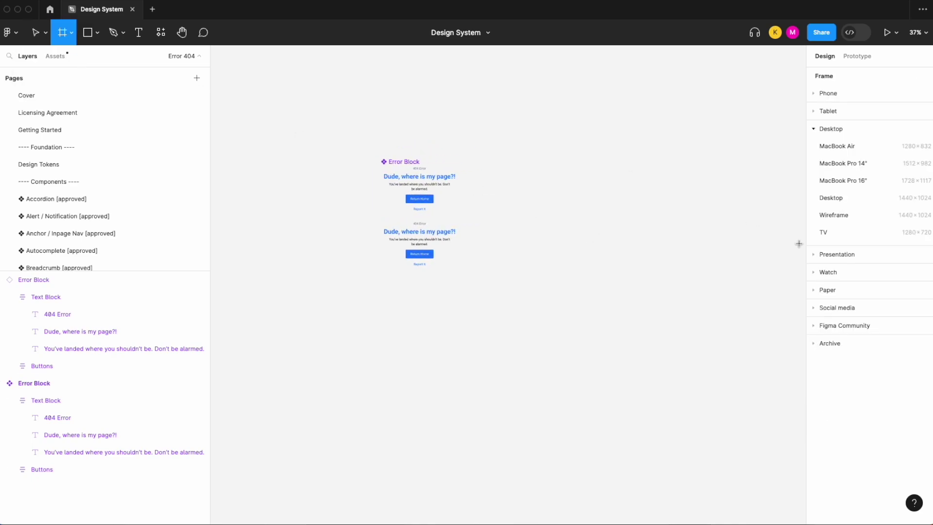
left_click(869, 145)
left_click_drag(609, 242, 634, 198)
scroll(671, 199, "right", 5)
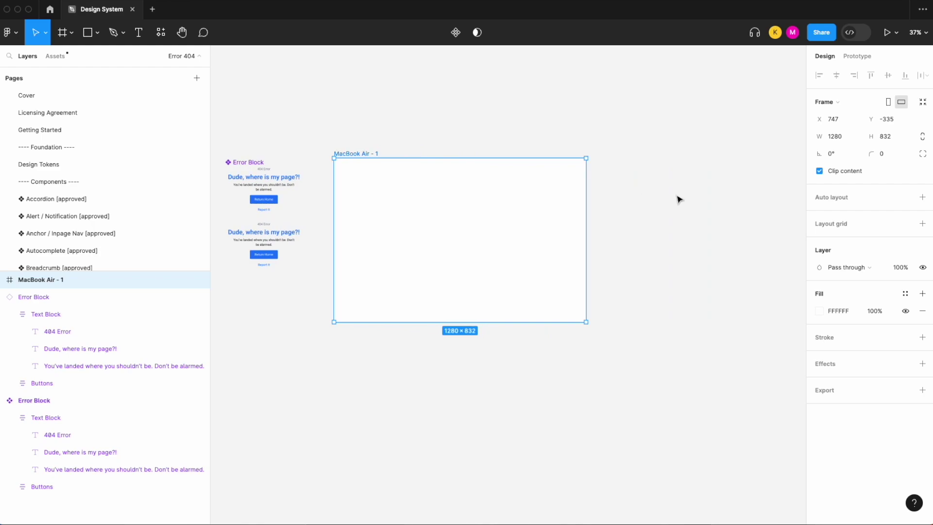
left_click(679, 199)
- Add an iPhone 14 frame (390 × 844) to the right of the MacBook frame
left_click(66, 37)
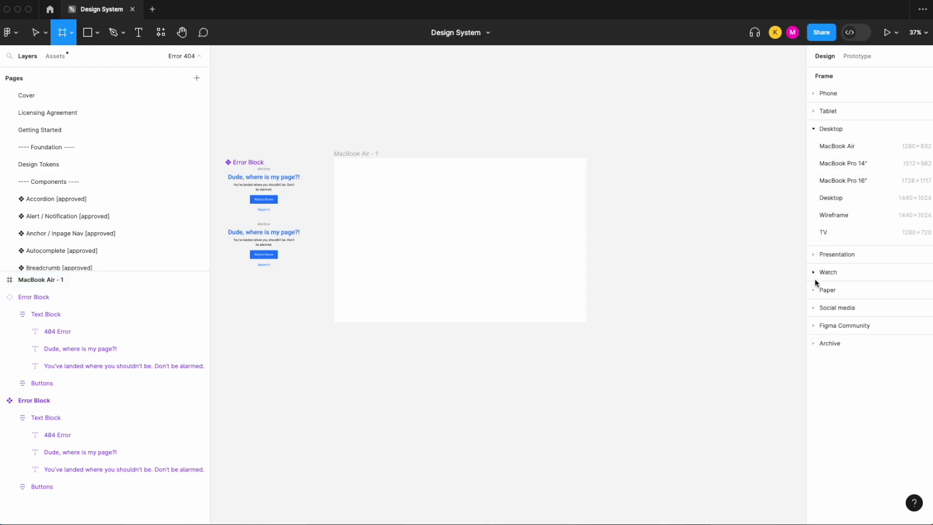
left_click(813, 94)
left_click(832, 111)
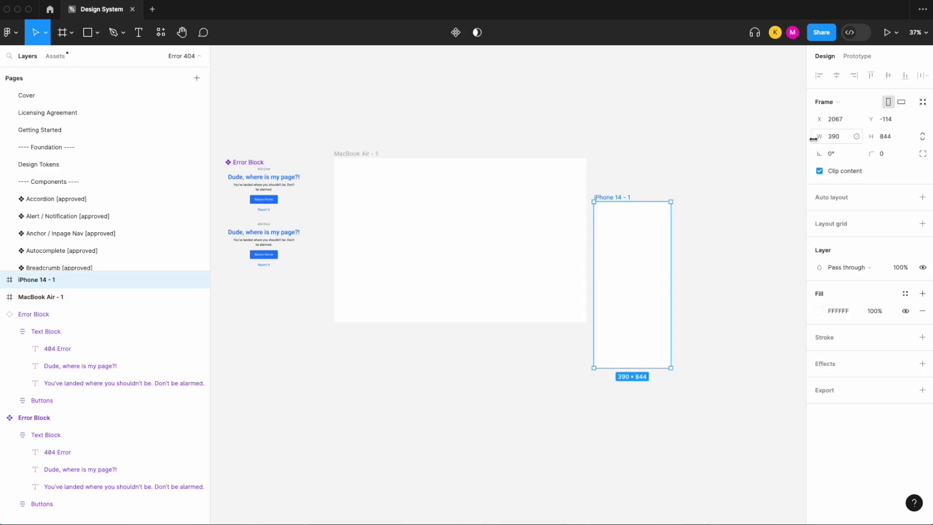
left_click_drag(634, 258, 644, 219)
scroll(348, 160, "left", 3)
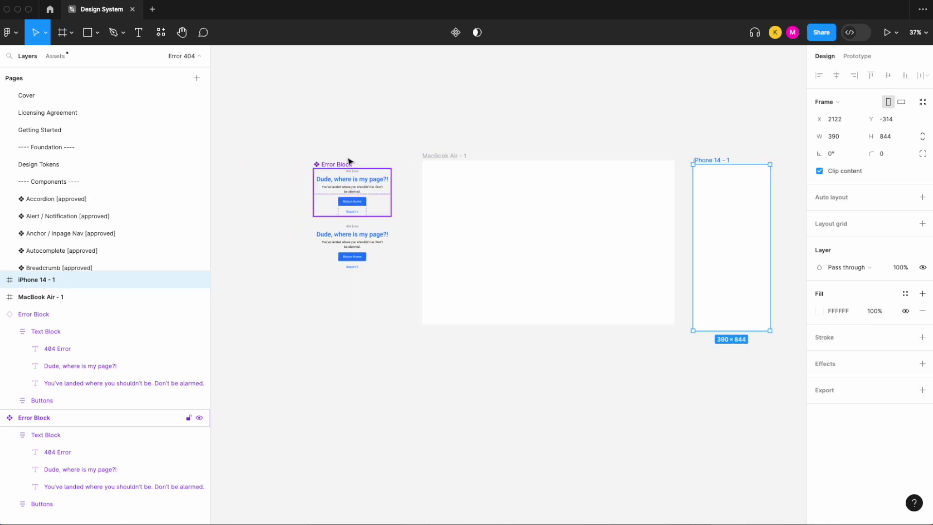
left_click(369, 140)
scroll(368, 140, "up", 5)
scroll(369, 139, "down", 2)
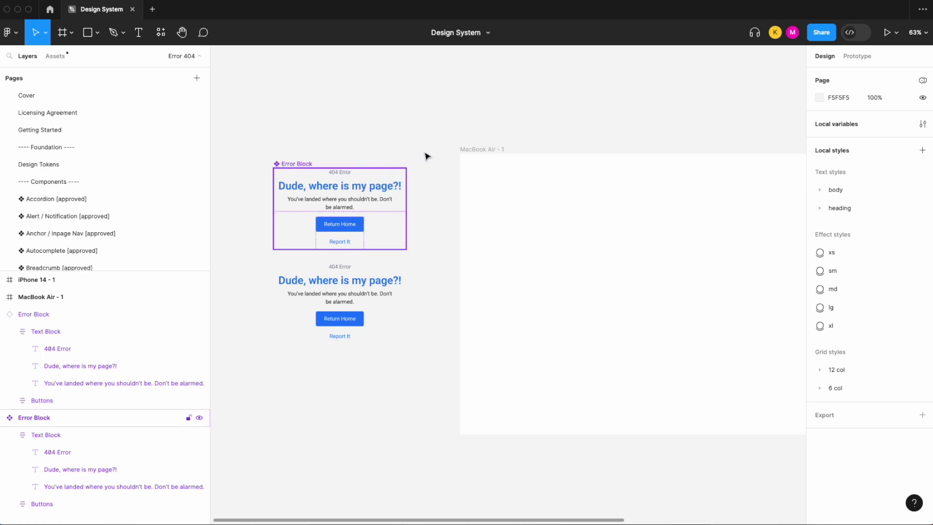
scroll(502, 126, "down", 5)
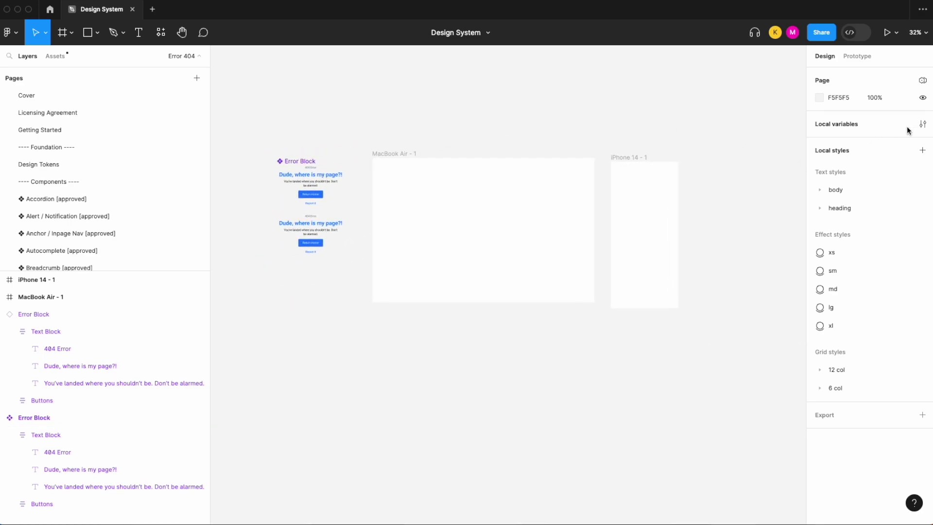
- Create a number variable named Error-Block in the local variables
left_click(923, 123)
left_click(681, 202)
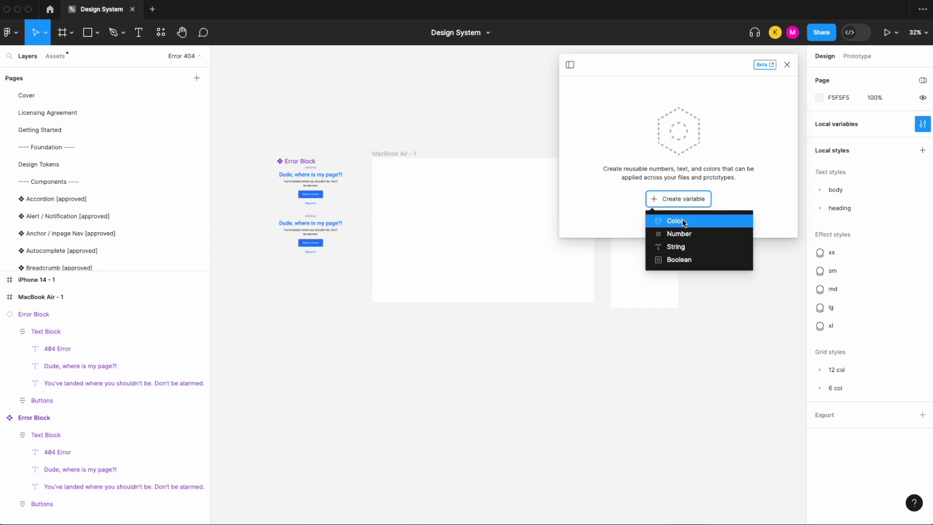
left_click(682, 229)
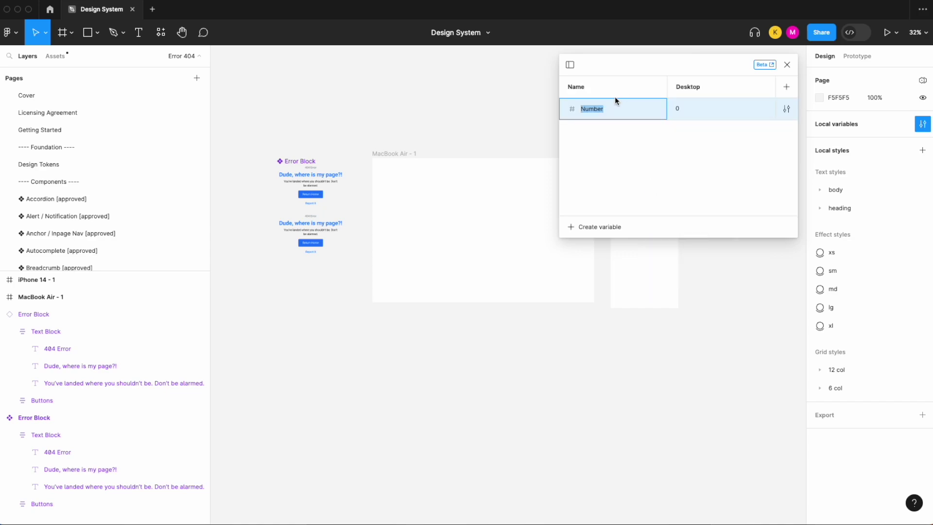
type("Error-Block")
key("Return")
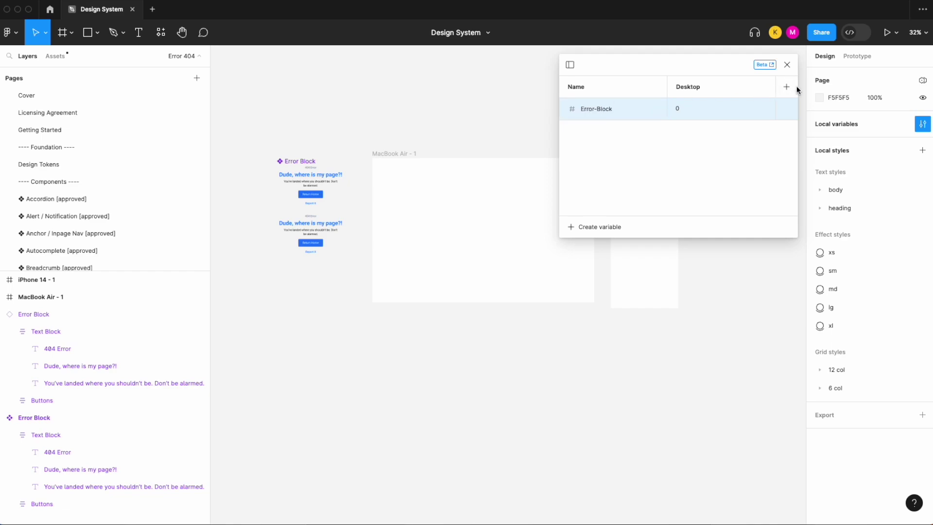
- Add a second variable mode column and name it Mobile
left_click(788, 86)
double_click(693, 86)
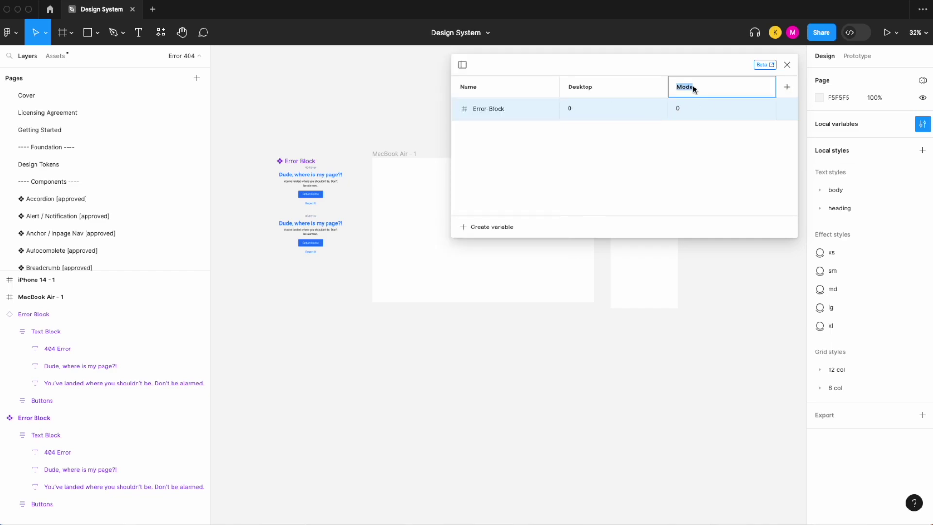
type("Mobiler")
key("Return")
double_click(693, 88)
key("Right")
key("BackSpace")
key("Return")
- Set Error-Block to 650 in Desktop mode and 300 in Mobile mode
left_click(574, 110)
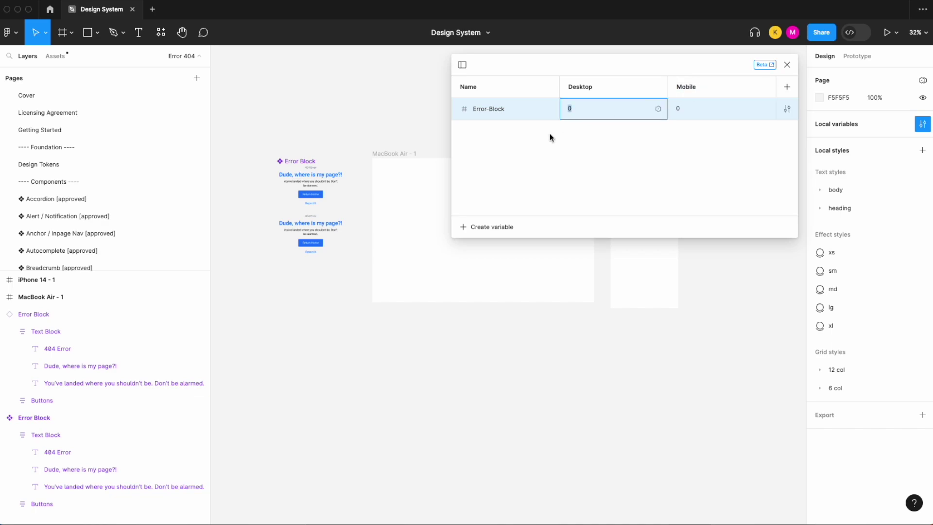
scroll(279, 209, "up", 1)
scroll(280, 209, "up", 5)
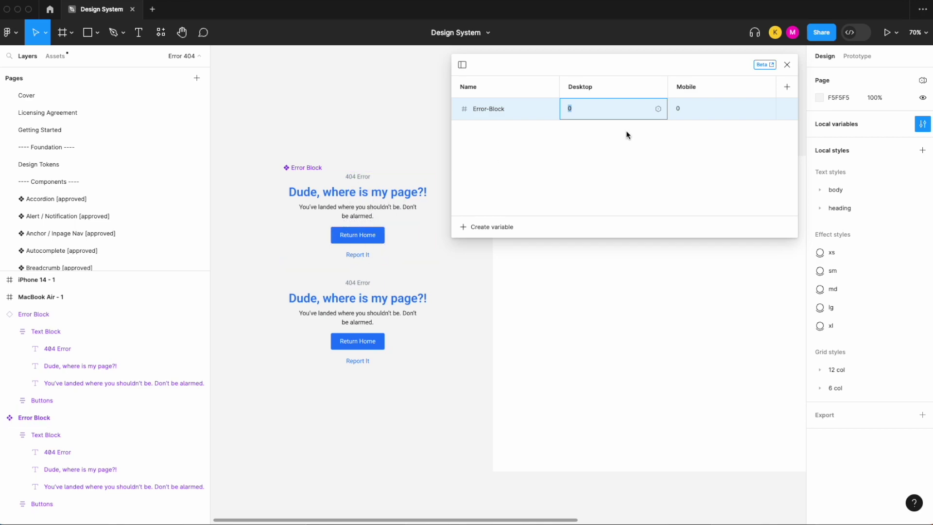
type("650")
key("Return")
left_click(682, 106)
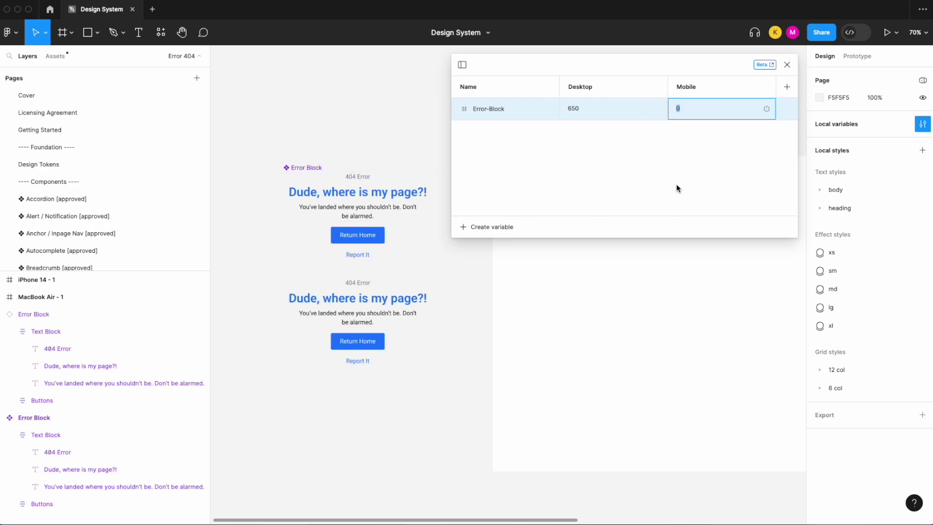
type("300")
key("Return")
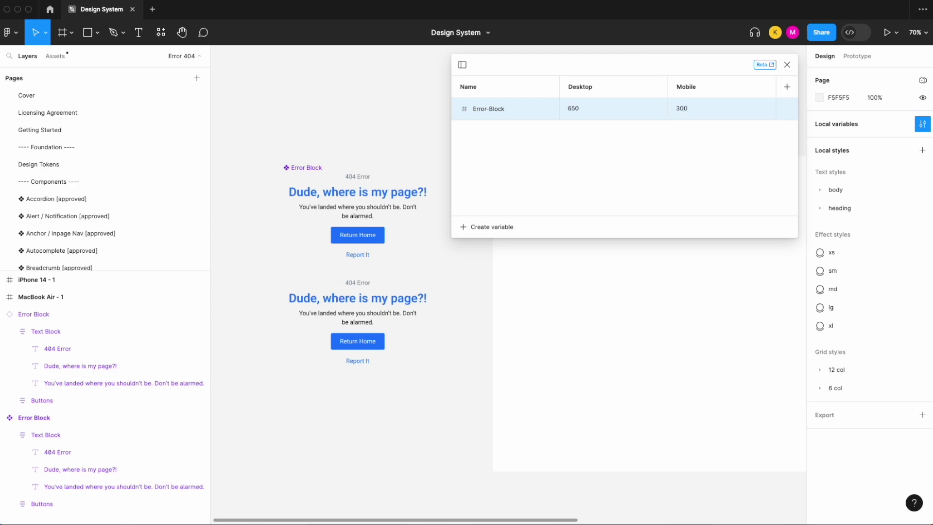
left_click(786, 64)
- Check the MacBook Air and iPhone 14 frames and the Error Block component and instance
scroll(712, 153, "down", 5)
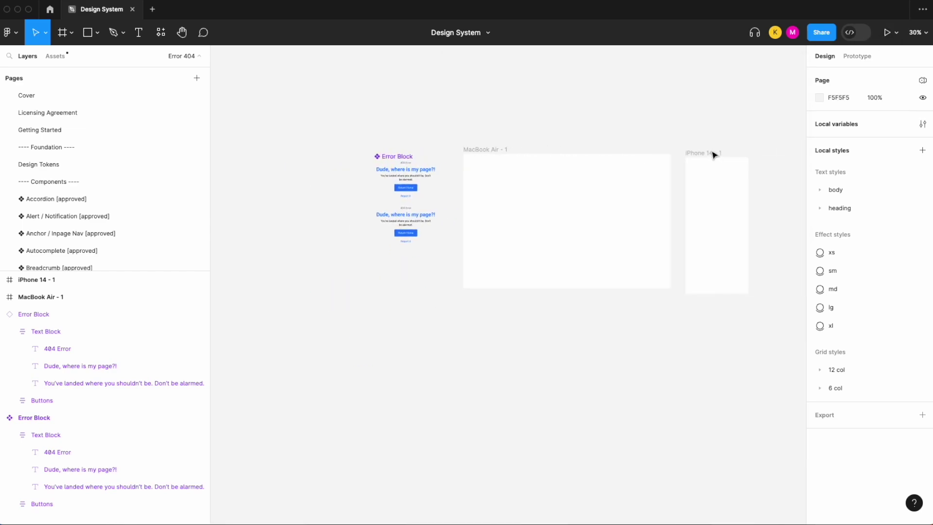
left_click(547, 179)
scroll(547, 179, "up", 2)
left_click(727, 206)
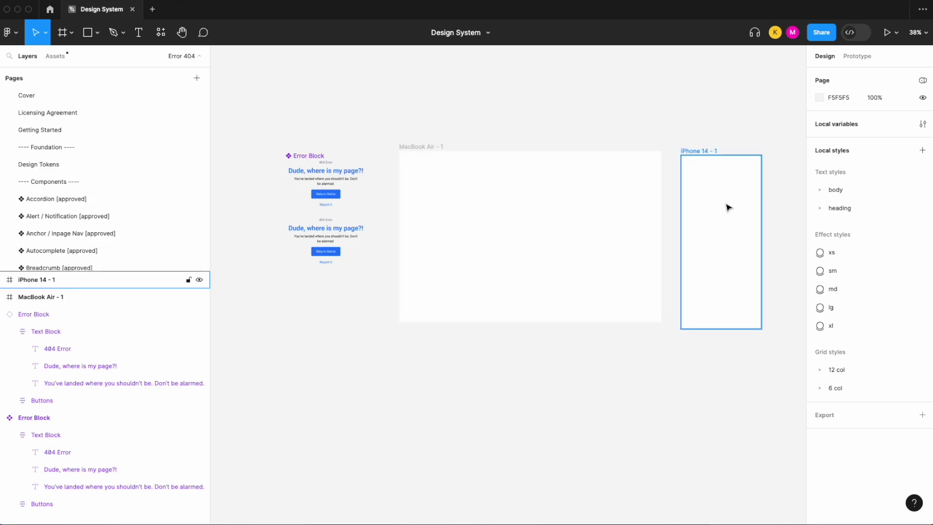
key("Escape")
scroll(323, 170, "up", 3)
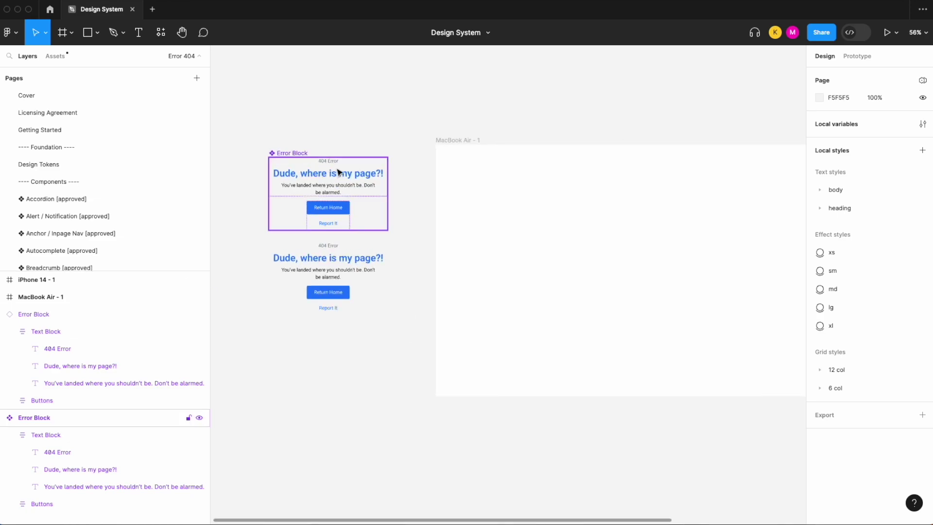
scroll(311, 179, "up", 1)
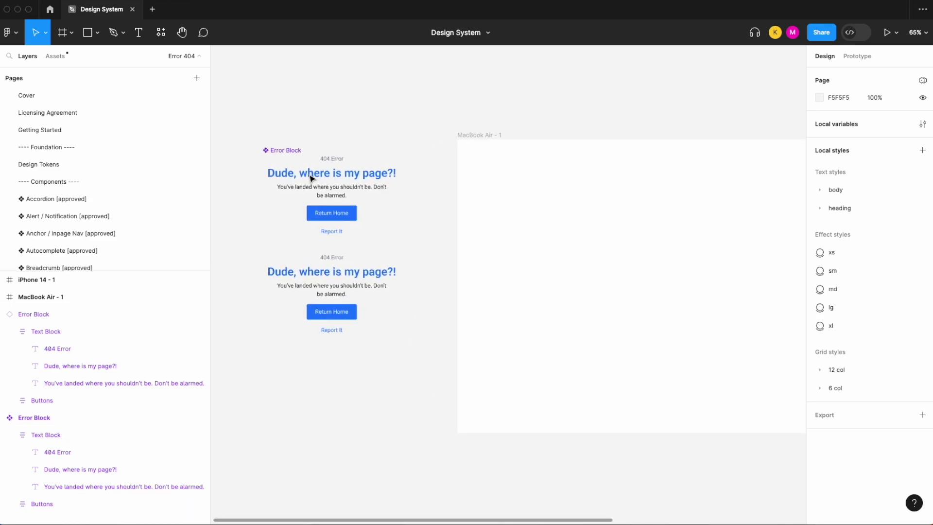
left_click(344, 187)
scroll(345, 188, "down", 5)
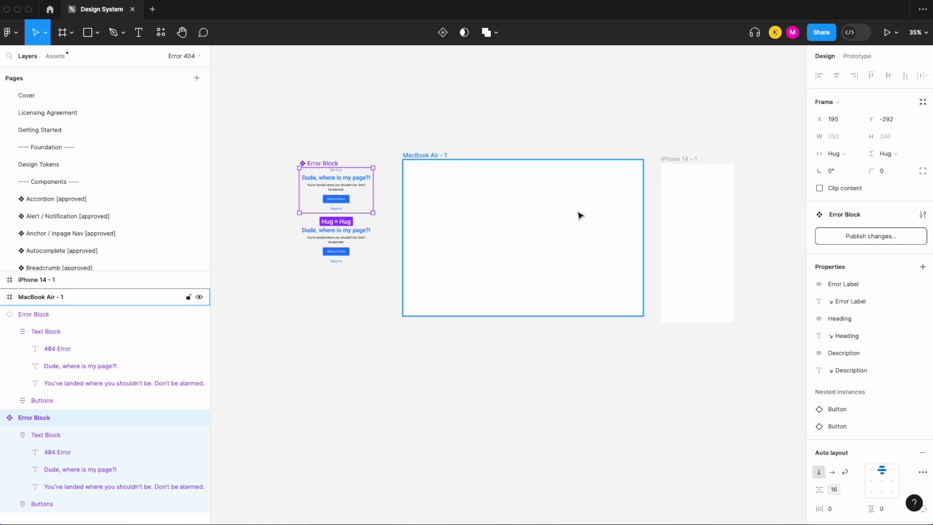
left_click(346, 241)
left_click(370, 302)
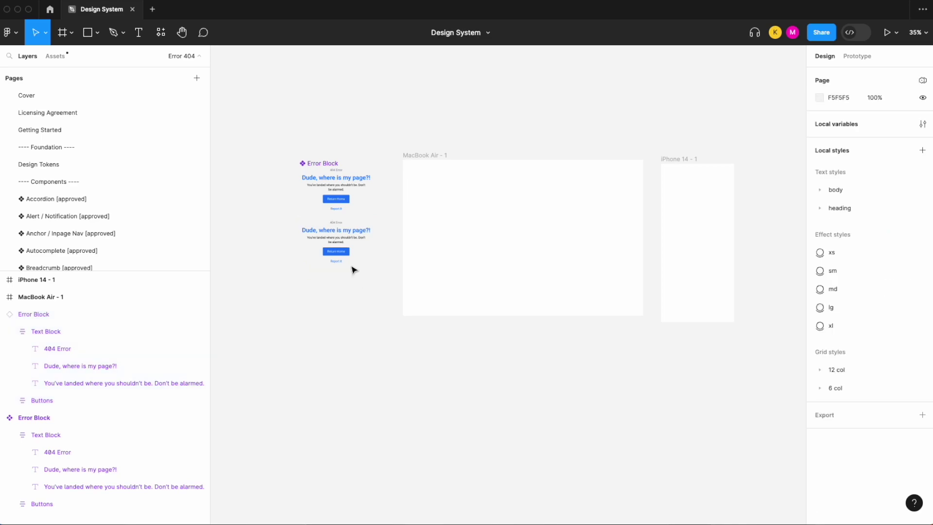
scroll(340, 194, "up", 3)
- Bind the main Error Block component's width to the Error-Block variable (650)
left_click(301, 148)
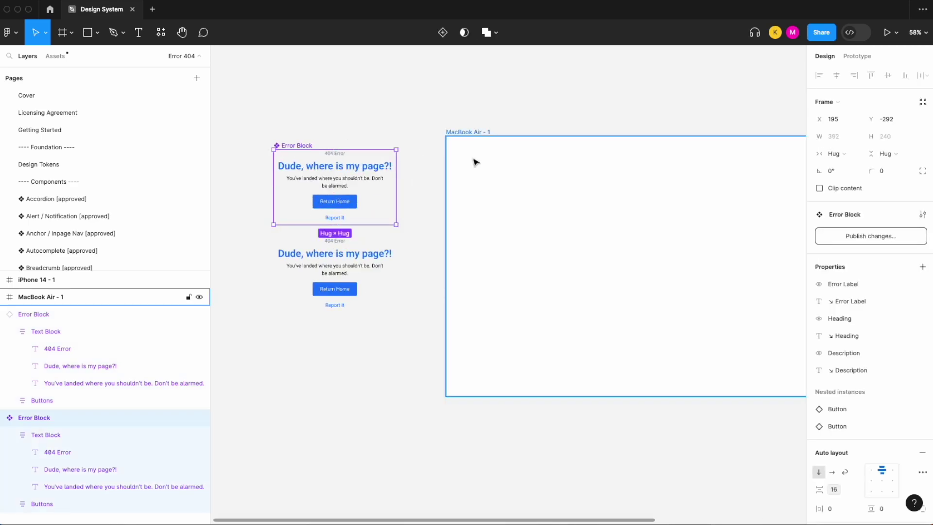
left_click(338, 264)
left_click(344, 167)
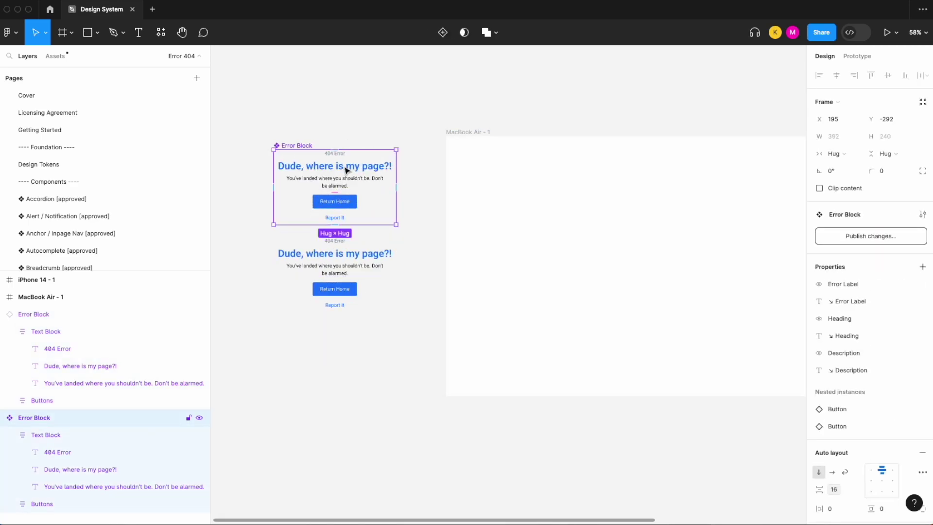
left_click(855, 137)
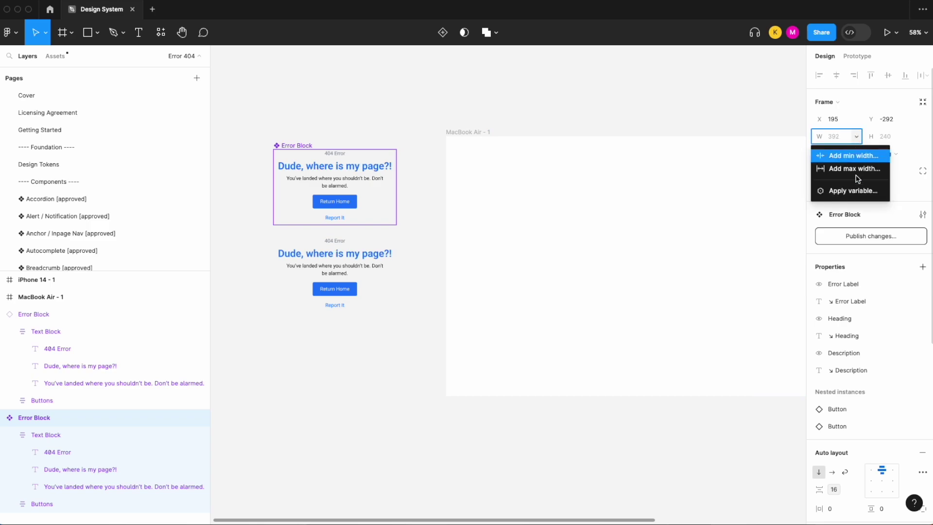
left_click(855, 191)
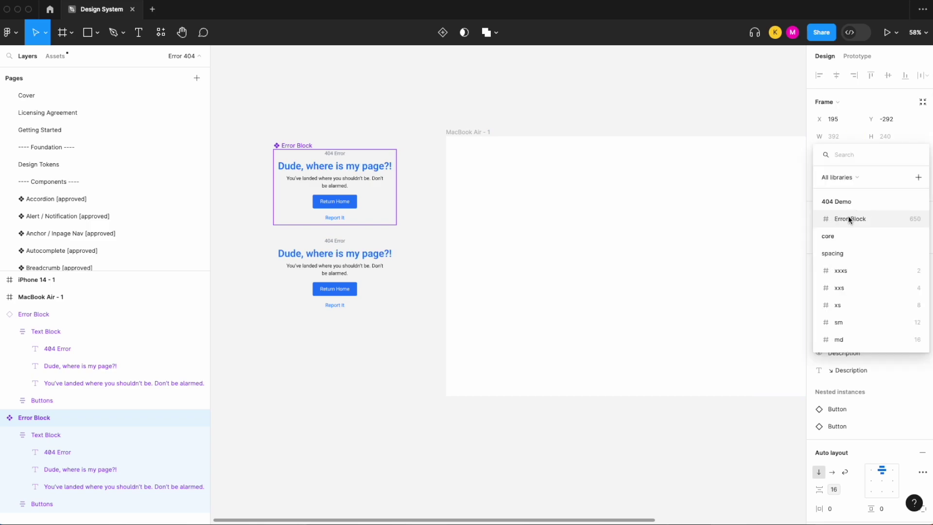
left_click(848, 218)
scroll(465, 206, "down", 5)
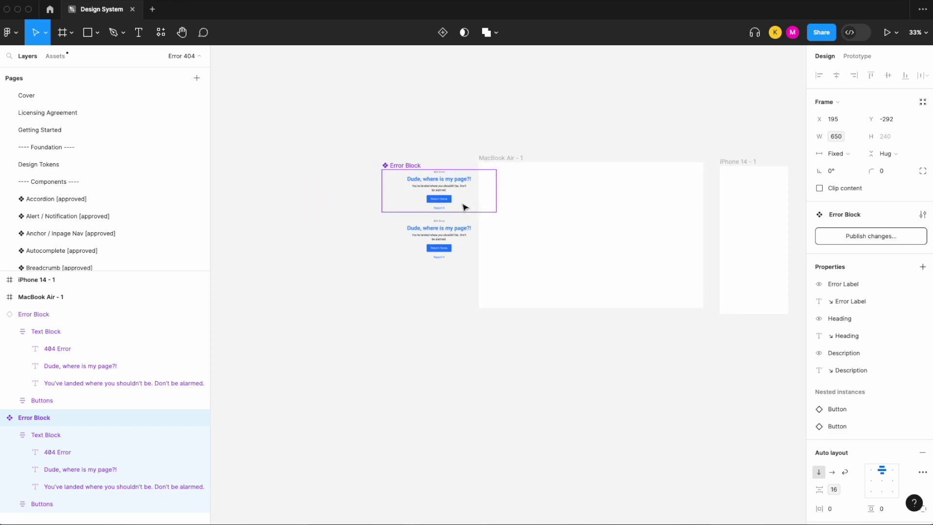
- Place an Error Block instance centred inside the MacBook Air - 1 frame
left_click_drag(410, 165, 367, 165)
left_click_drag(456, 246, 411, 245)
scroll(413, 245, "up", 5)
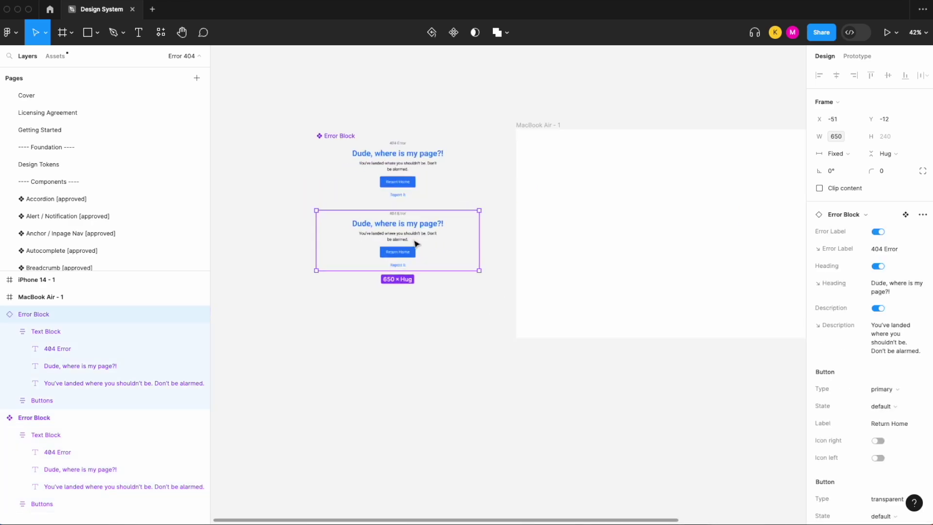
scroll(419, 230, "down", 5)
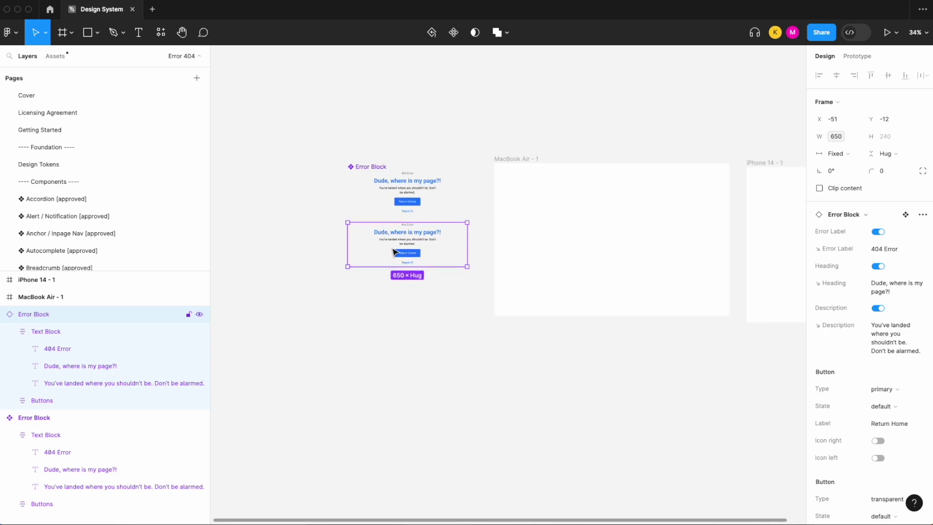
left_click_drag(396, 252, 600, 243)
scroll(600, 241, "up", 5)
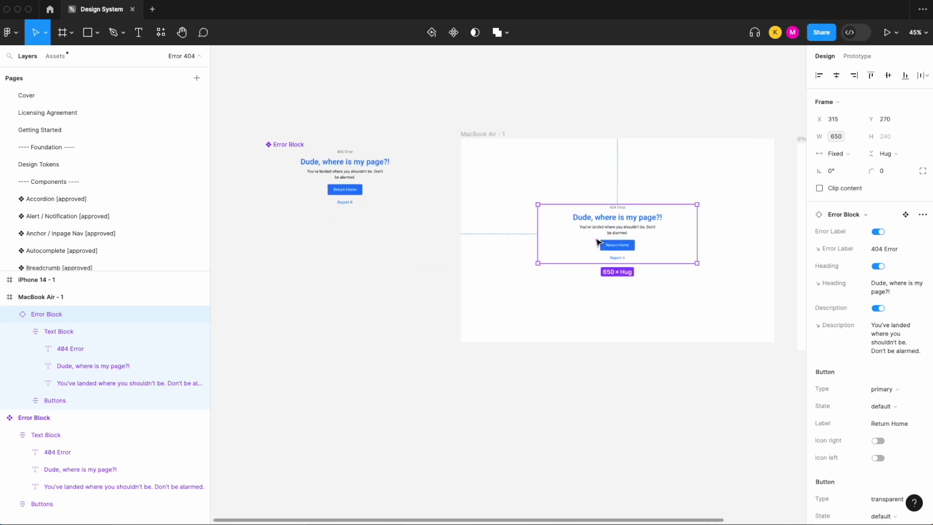
left_click_drag(515, 242, 515, 235)
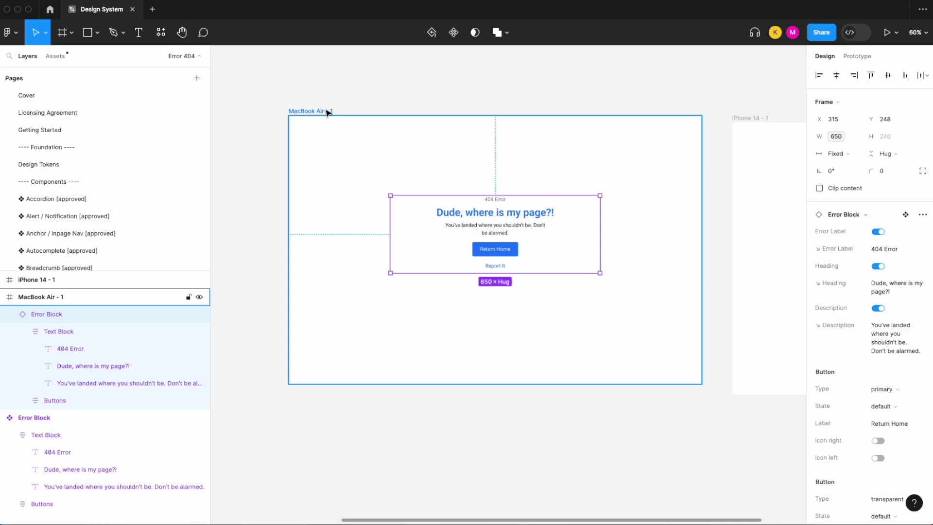
- Set the MacBook Air - 1 frame's 404 Demo variable mode to Desktop
left_click(327, 113)
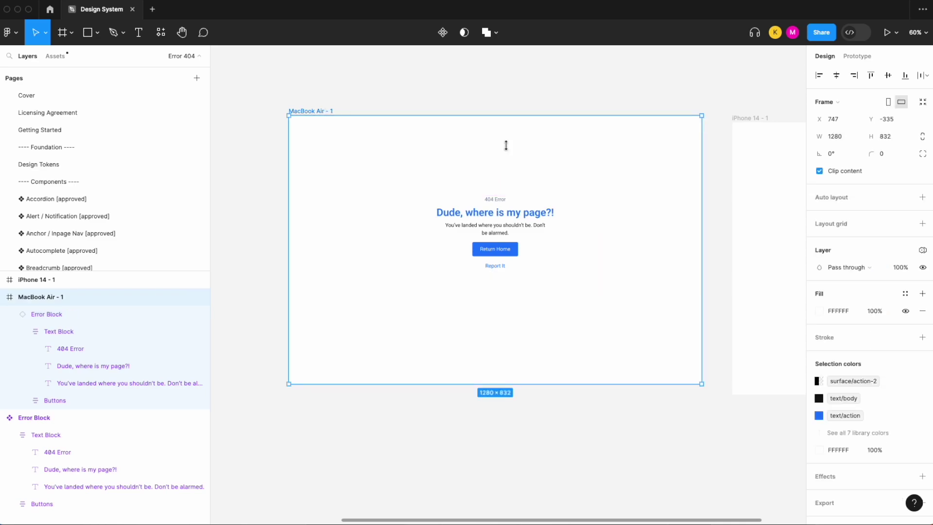
left_click(922, 249)
mouse_move(874, 279)
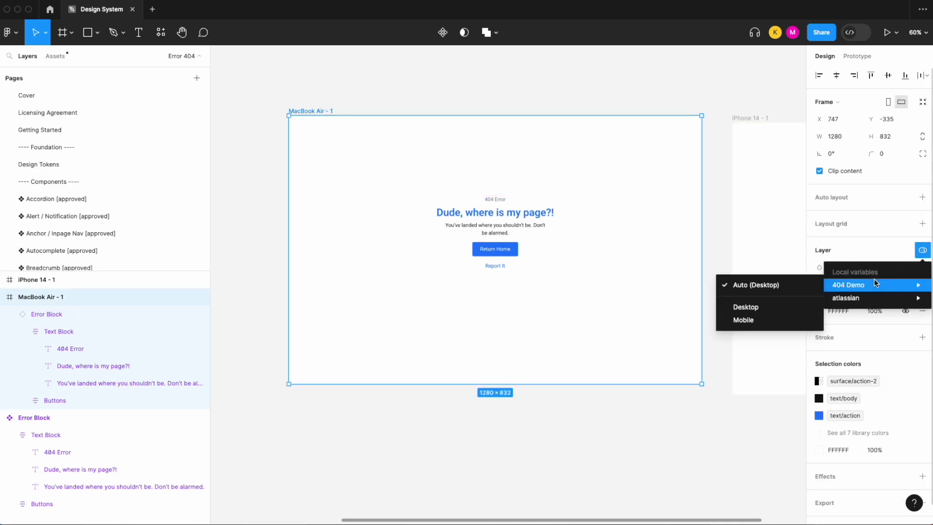
left_click(762, 307)
scroll(564, 219, "down", 3)
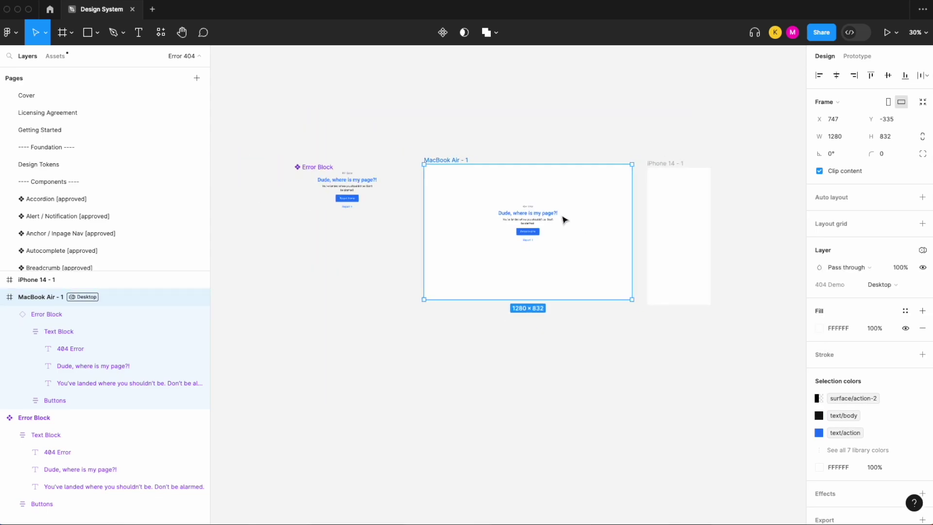
scroll(529, 222, "right", 2)
left_click(469, 224)
- Drop an Error Block into iPhone 14 - 1 and set that frame to 404 Demo Mobile mode
left_click_drag(469, 224, 618, 220)
scroll(618, 222, "up", 3)
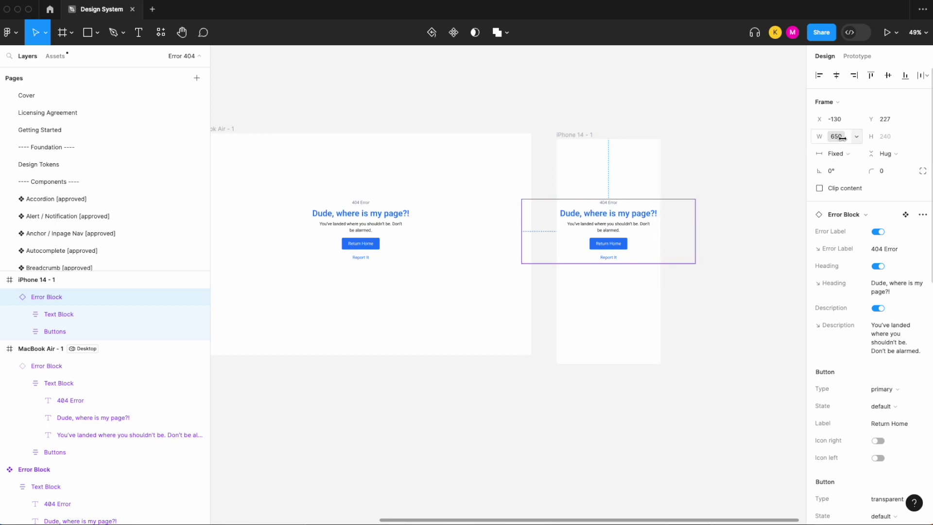
left_click(581, 135)
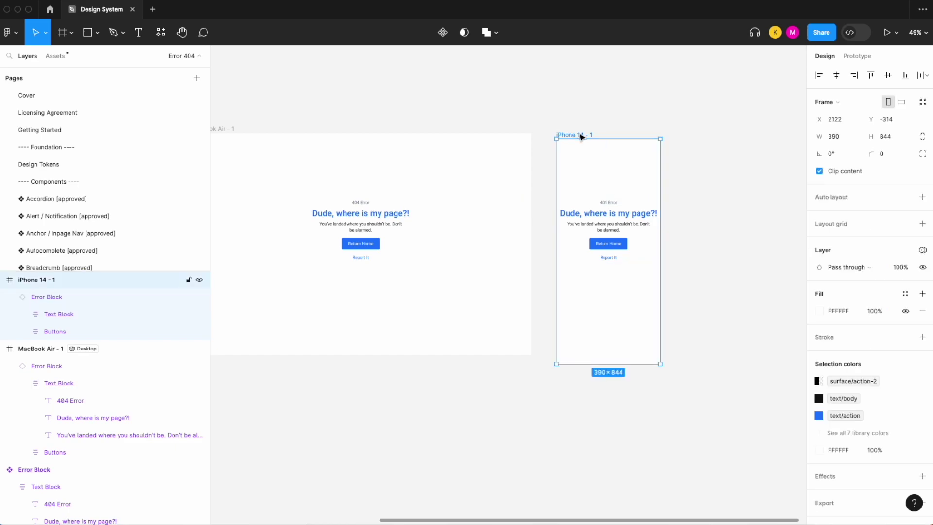
left_click(920, 251)
mouse_move(870, 285)
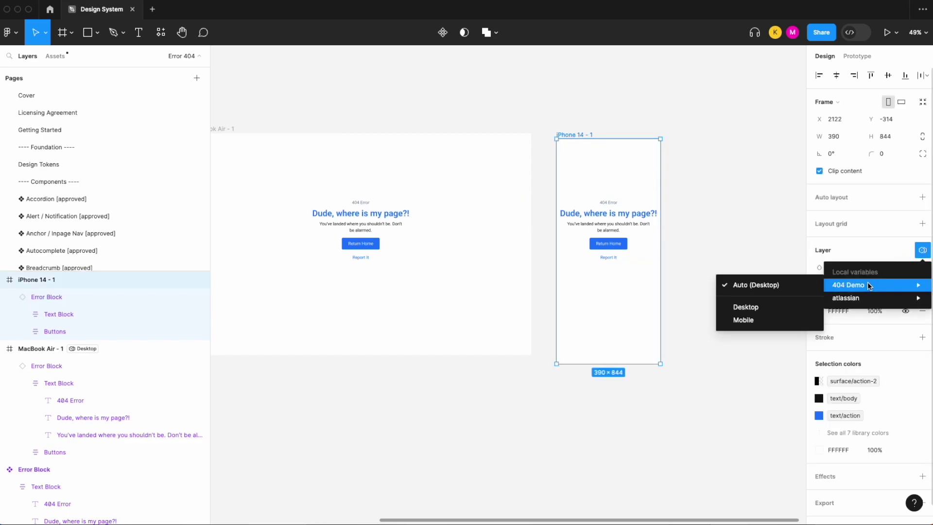
left_click(738, 316)
- Centre the Error Block in the iPhone frame and nudge the frame slightly left
scroll(657, 248, "up", 3)
left_click_drag(558, 227, 613, 223)
scroll(613, 222, "down", 2)
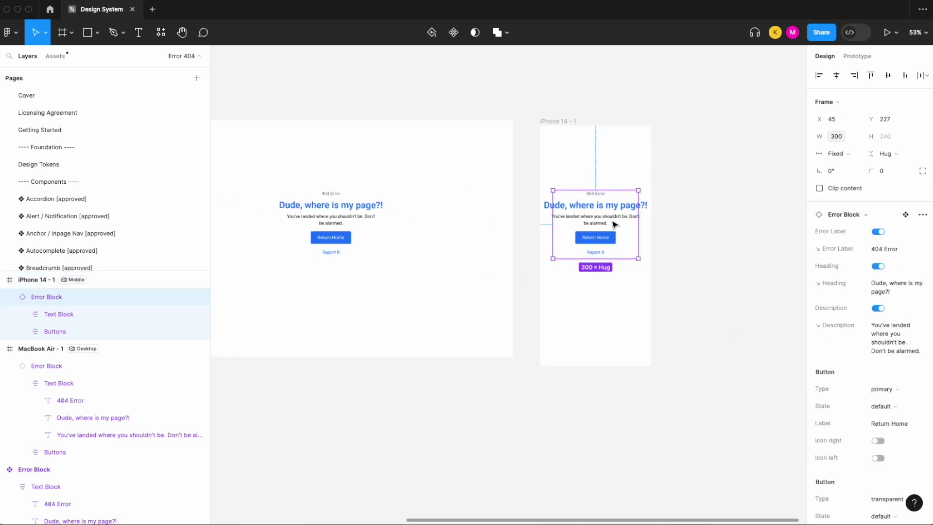
scroll(598, 121, "down", 1)
left_click_drag(598, 122, 588, 125)
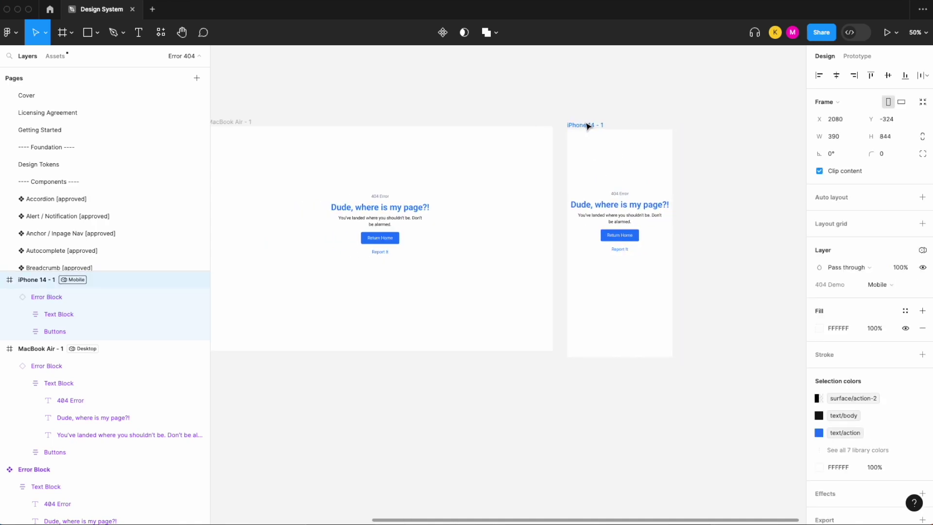
key("Escape")
scroll(640, 195, "up", 2)
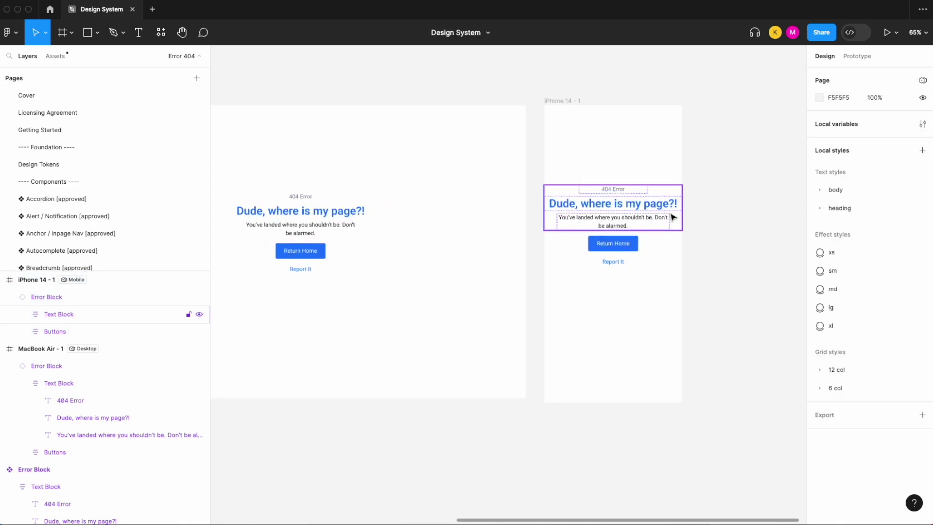
scroll(687, 233, "up", 5)
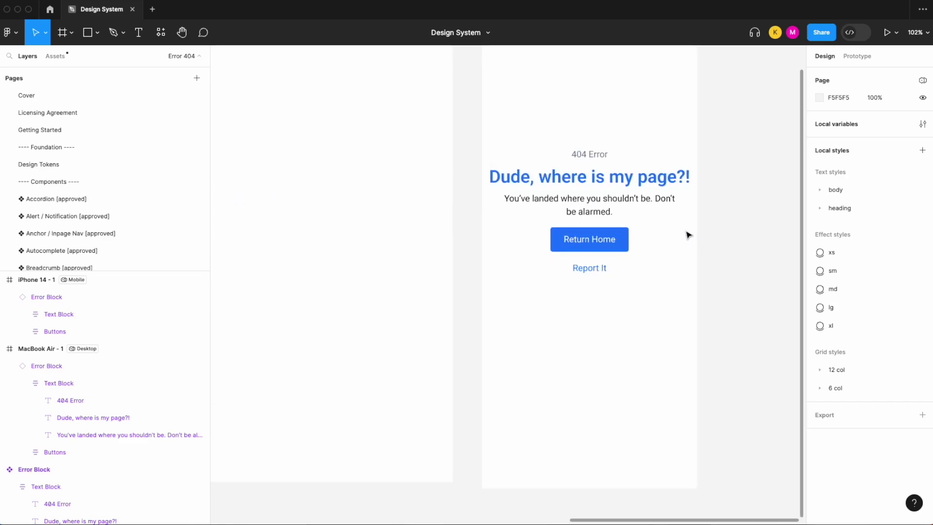
scroll(687, 236, "up", 1)
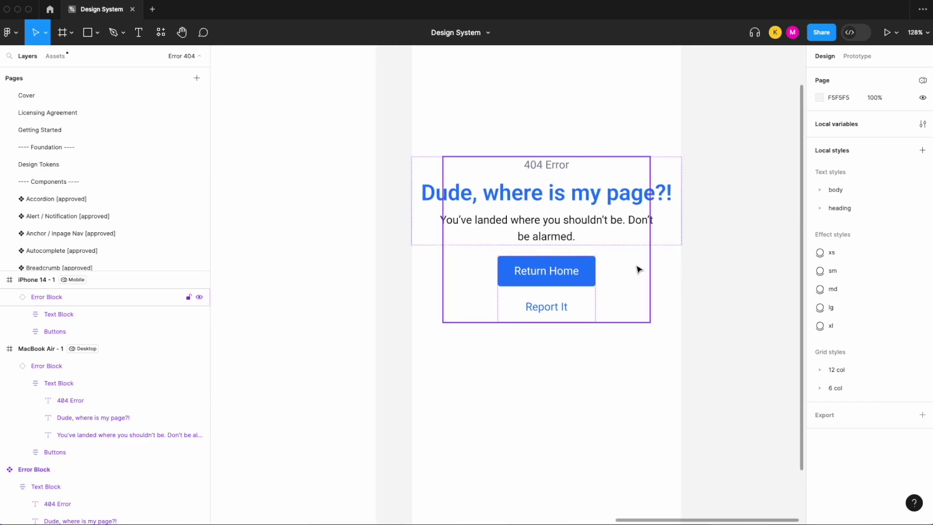
left_click(632, 262)
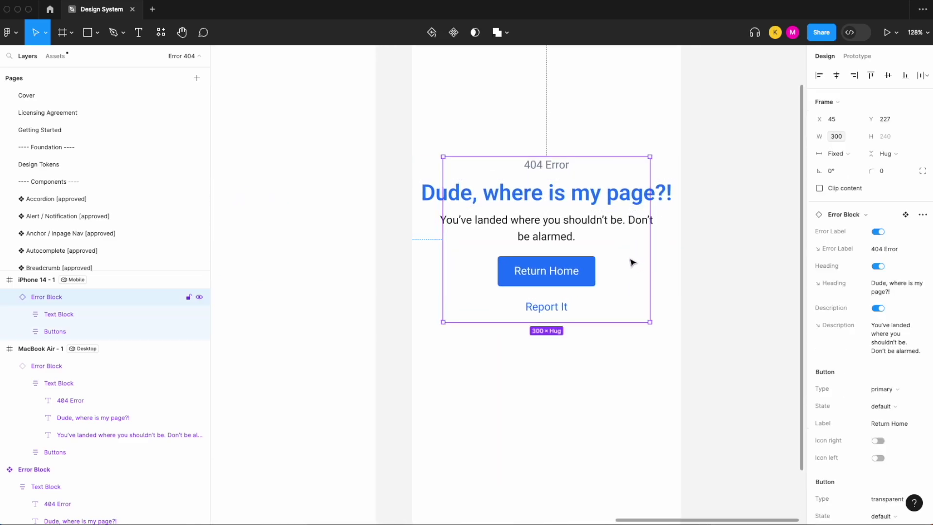
left_click(755, 167)
left_click(921, 124)
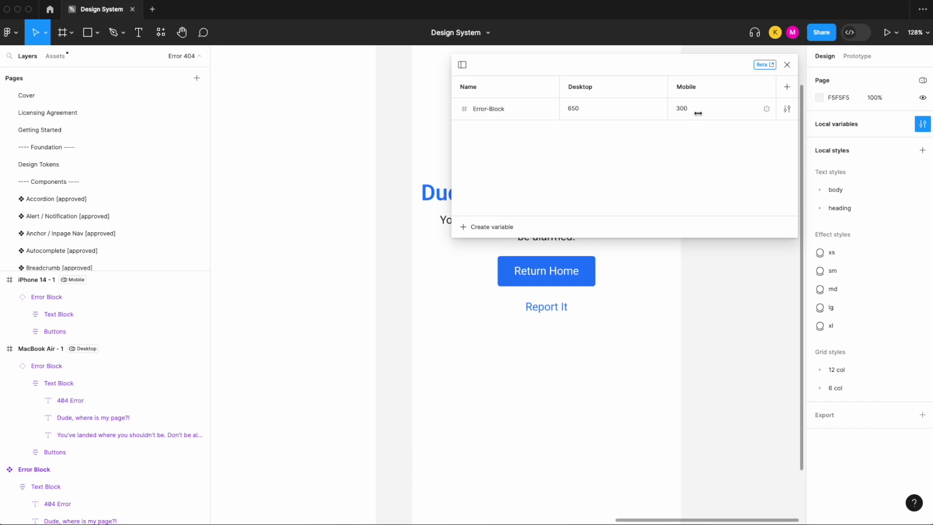
left_click(787, 65)
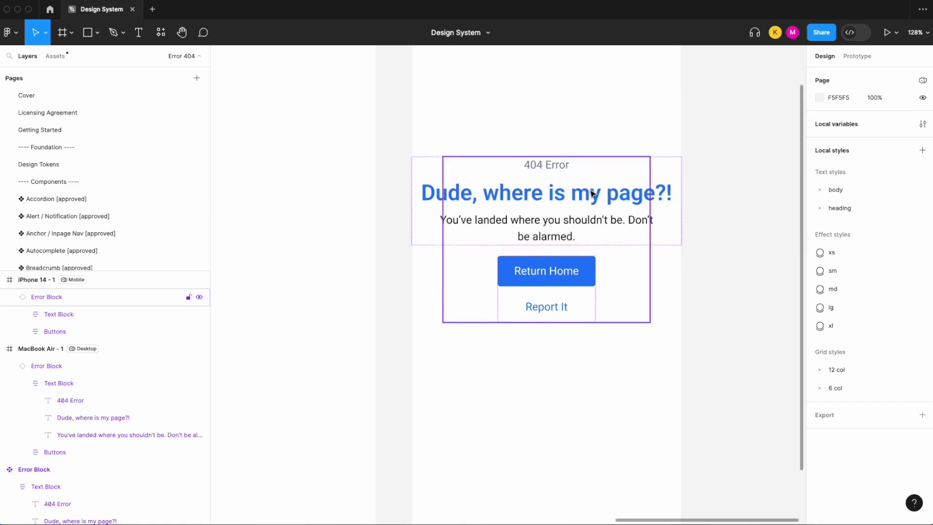
scroll(419, 199, "up", 5)
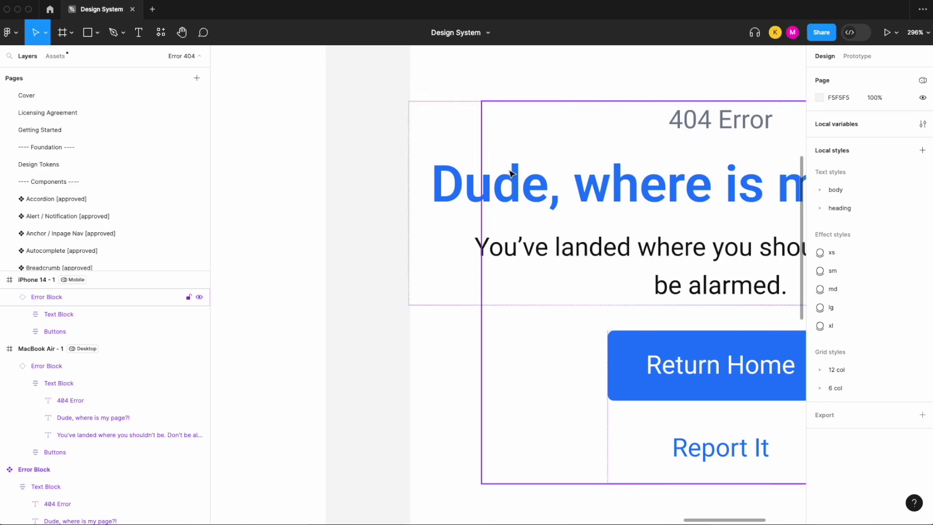
scroll(510, 173, "down", 5)
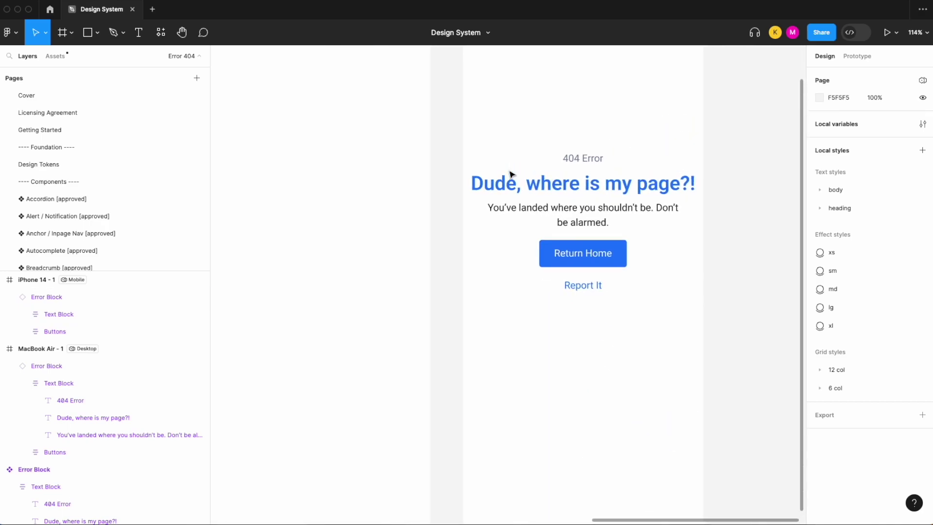
scroll(511, 173, "down", 2)
scroll(511, 174, "up", 1)
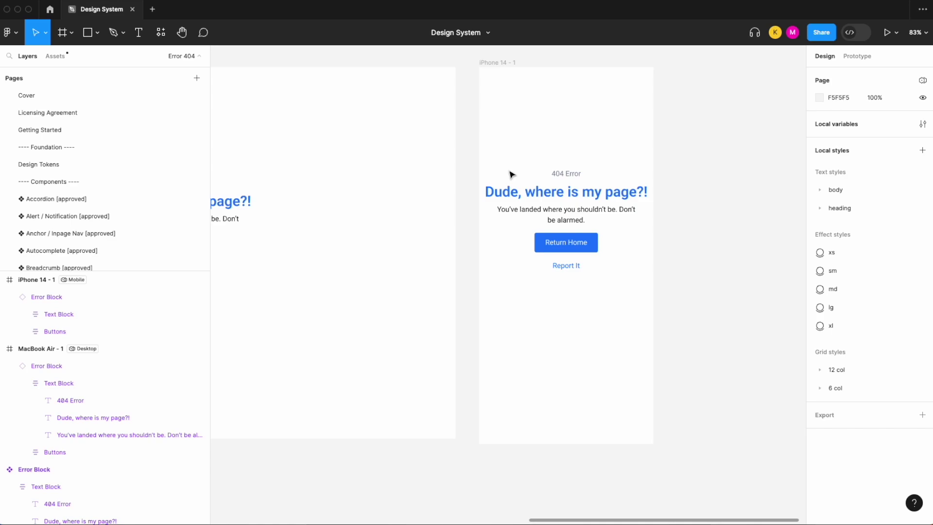
scroll(473, 216, "left", 6)
scroll(467, 216, "up", 3)
scroll(469, 218, "down", 2)
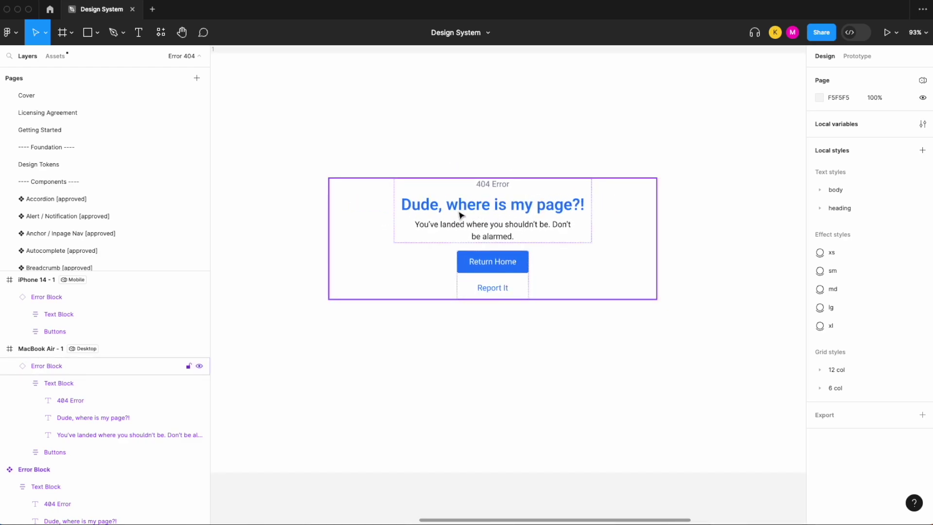
left_click(363, 201)
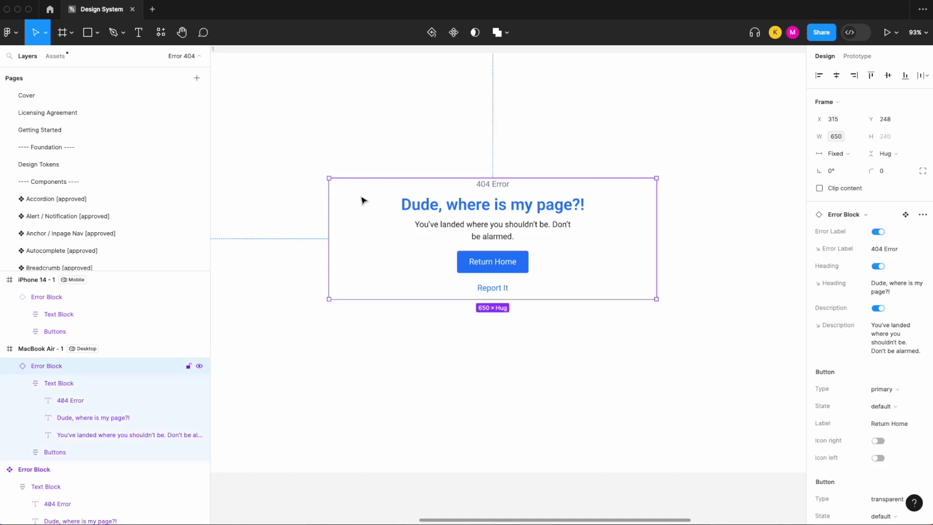
left_click(585, 125)
scroll(596, 210, "up", 5)
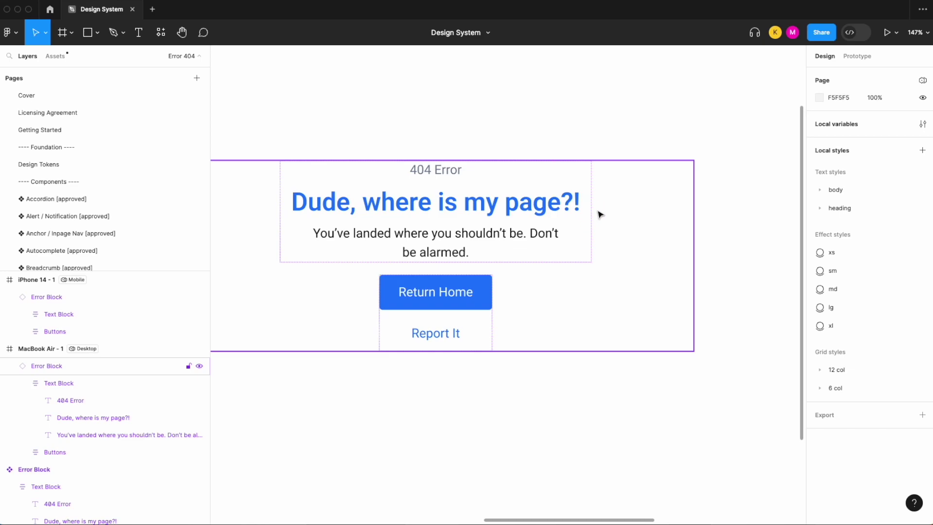
scroll(600, 214, "down", 10)
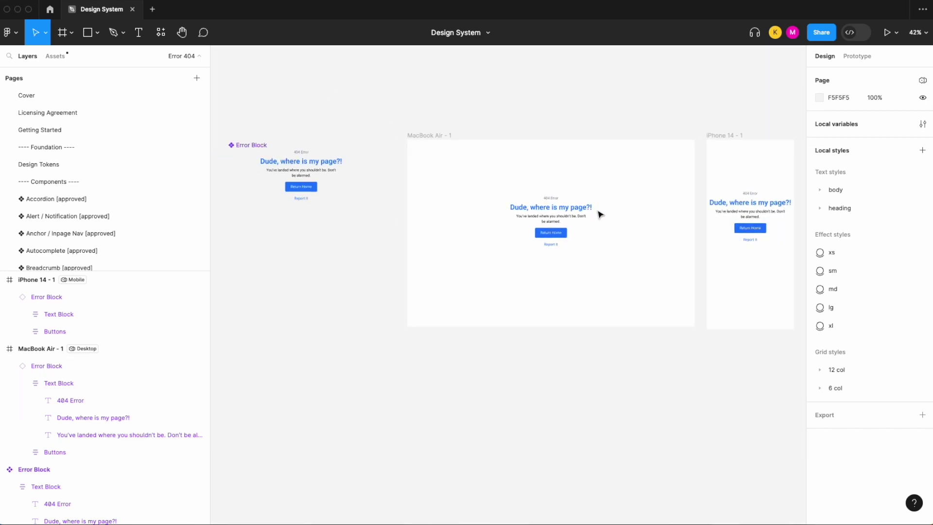
- Move the Error Block main component right next to the iPhone 14 frame
left_click(267, 148)
left_click_drag(266, 149, 699, 191)
scroll(437, 355, "right", 3)
scroll(699, 192, "up", 3)
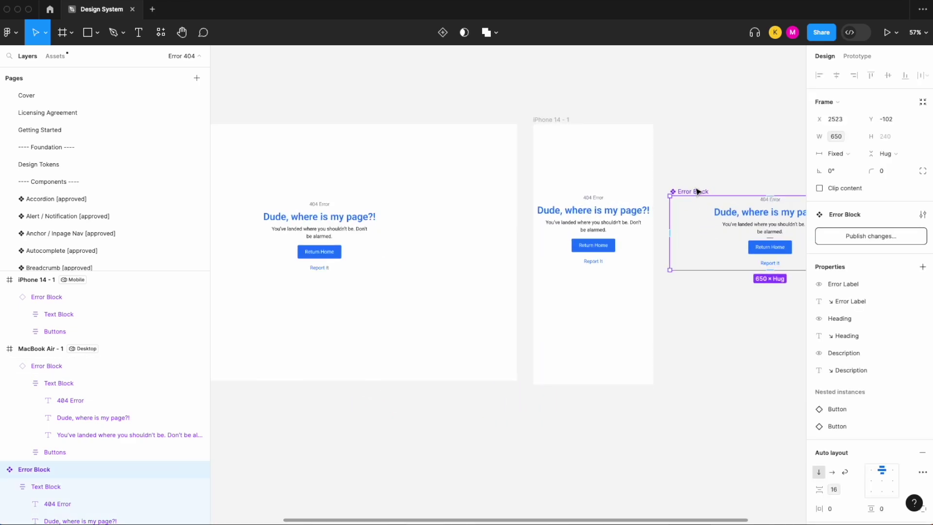
scroll(638, 195, "right", 2)
left_click_drag(638, 194, 635, 192)
- Zoom in and inspect the iPhone instance's text group against the 650-wide component
scroll(635, 192, "up", 3)
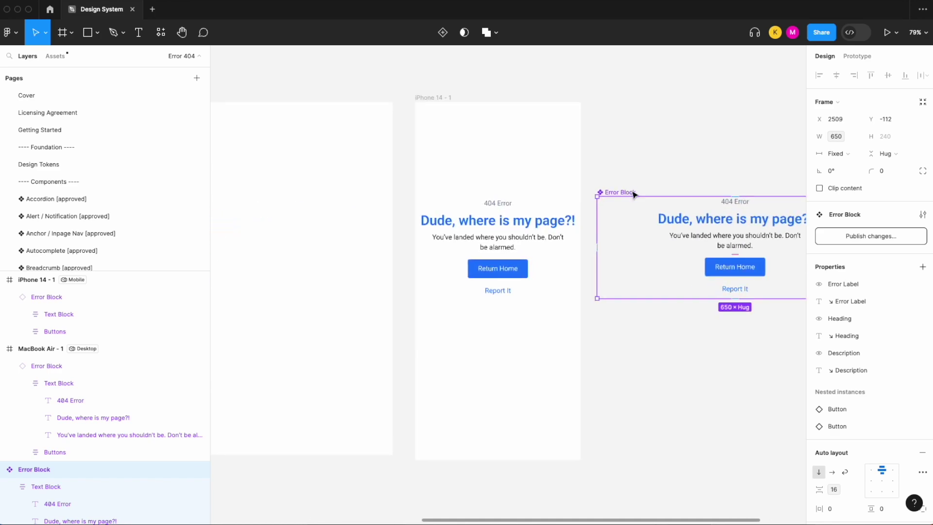
scroll(632, 193, "right", 2)
scroll(603, 215, "right", 2)
scroll(567, 215, "up", 3)
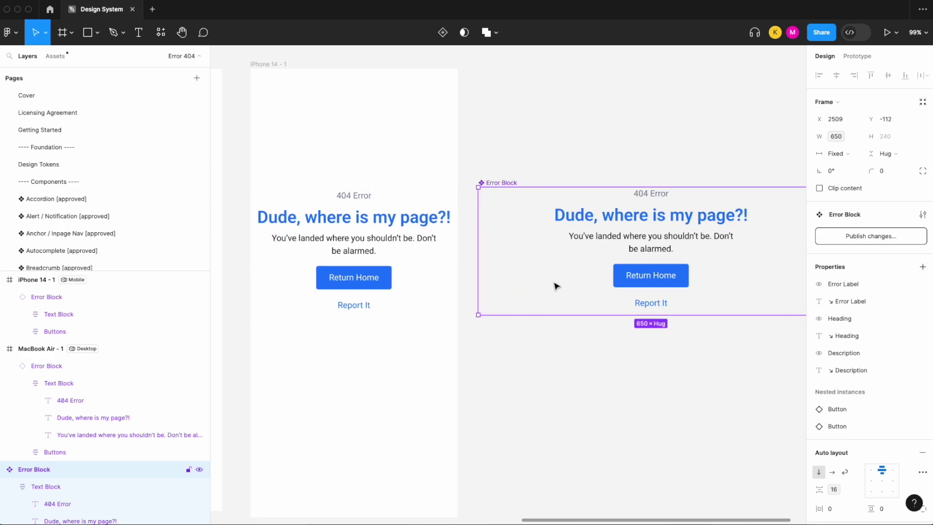
scroll(588, 240, "right", 1)
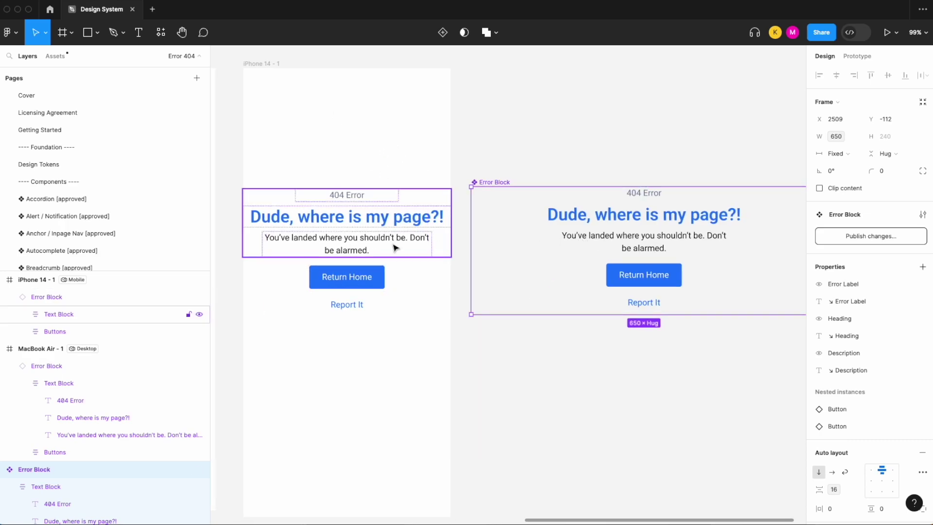
scroll(427, 217, "up", 3)
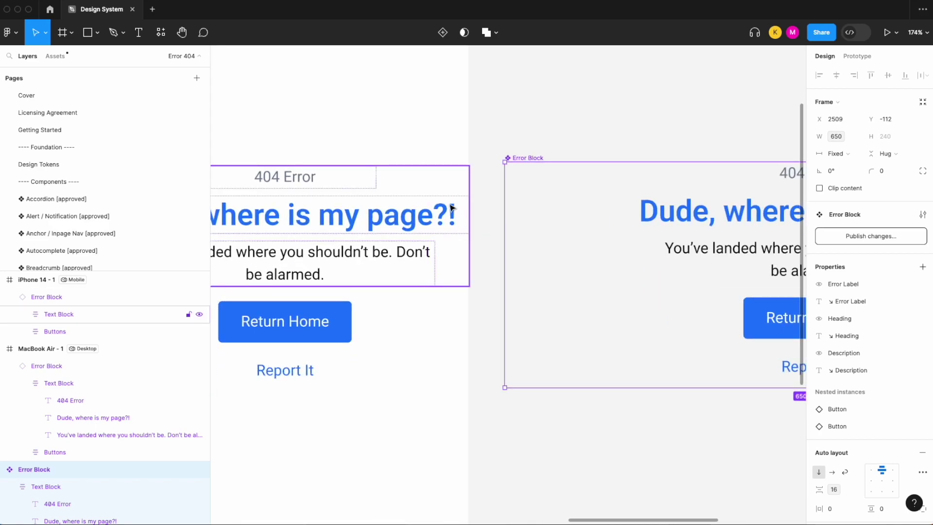
left_click(401, 230)
left_click(511, 153)
scroll(601, 122, "down", 3)
- Set the Error Block's text group horizontal resizing to Fill container
scroll(627, 171, "right", 2)
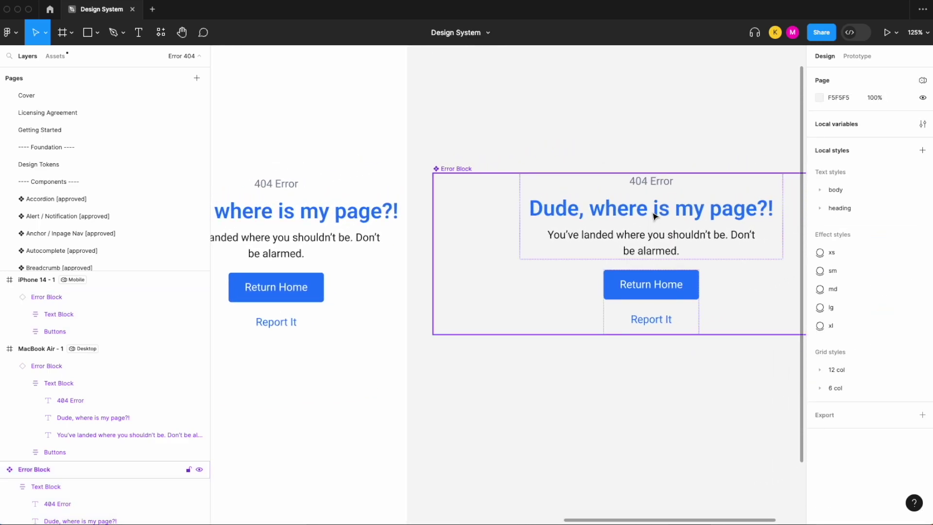
left_click(654, 216)
scroll(654, 215, "down", 3)
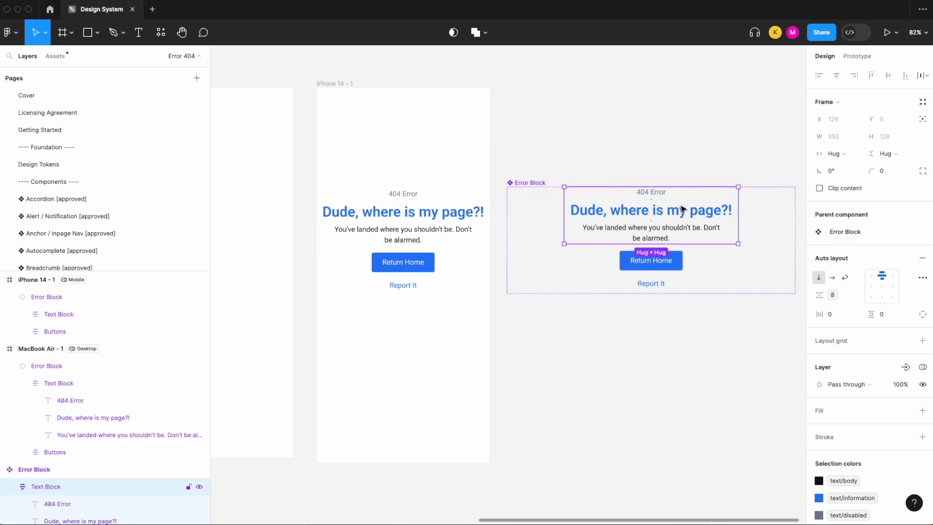
left_click(845, 154)
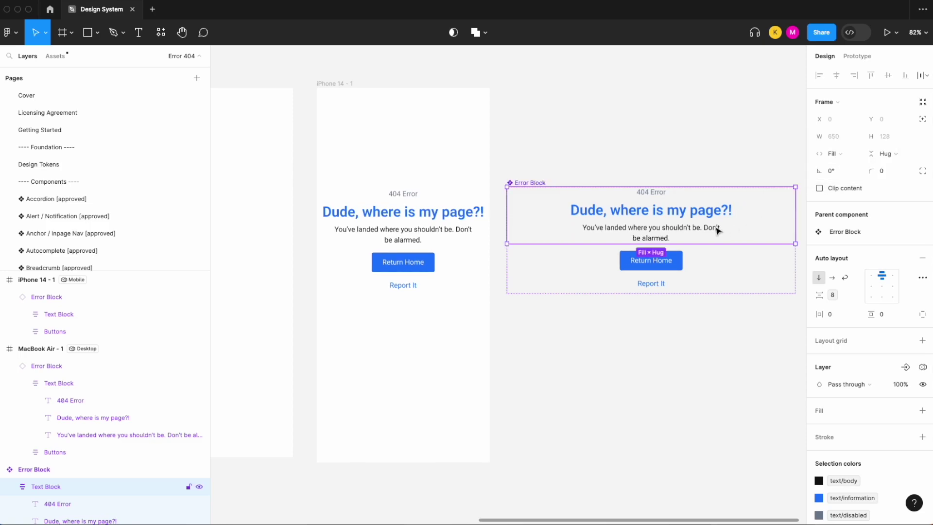
- Set the heading, description and 404 Error text layers' width to Fill container
double_click(674, 220)
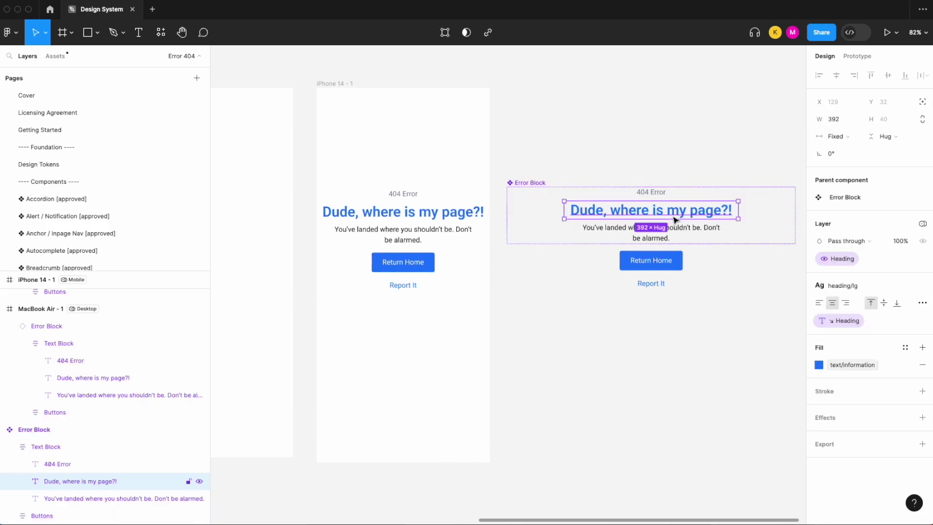
left_click(834, 137)
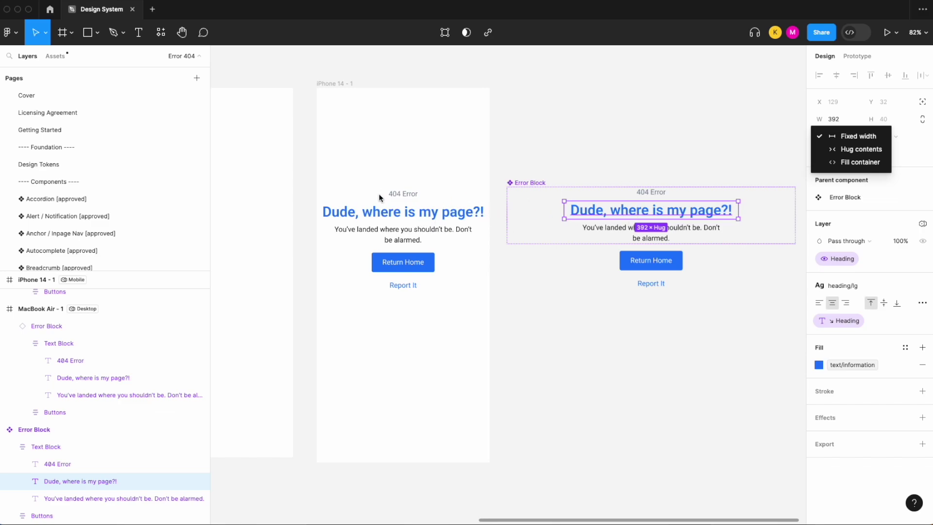
left_click(860, 163)
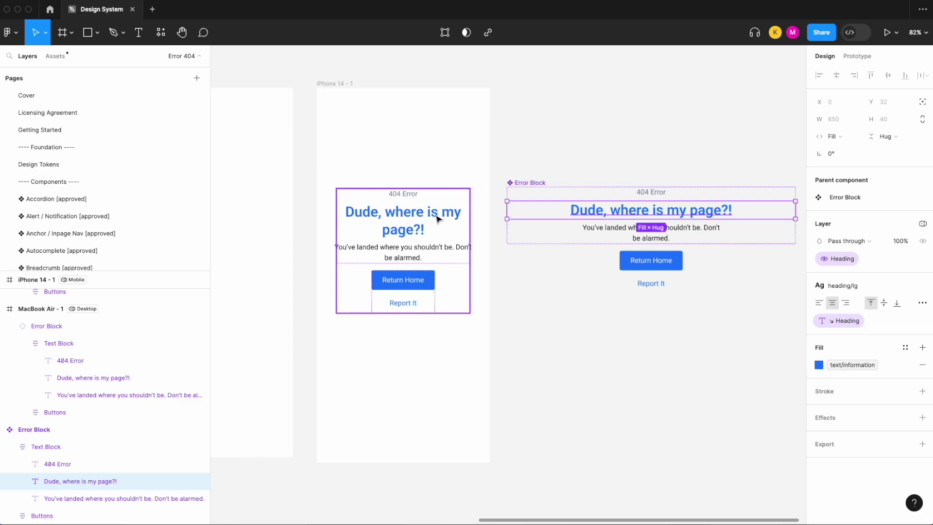
left_click(601, 232)
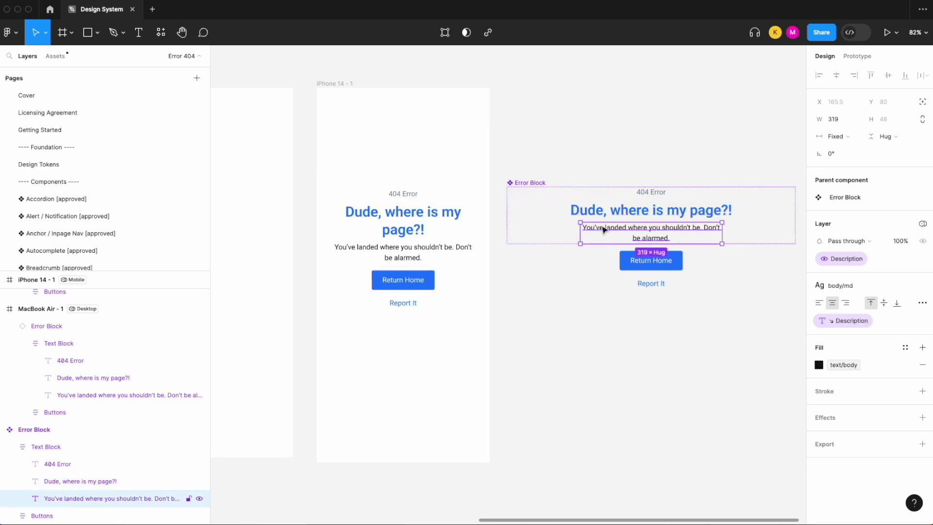
left_click(832, 137)
left_click(849, 161)
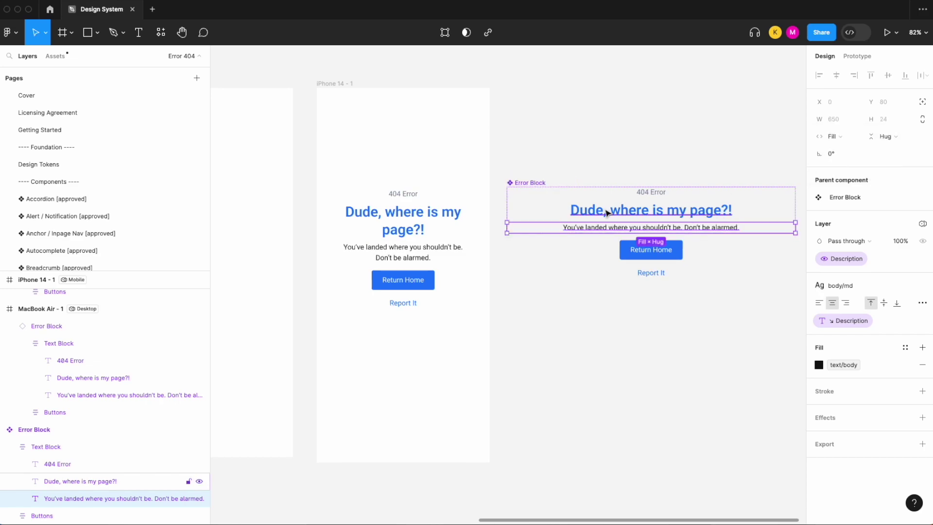
left_click(643, 196)
left_click(832, 136)
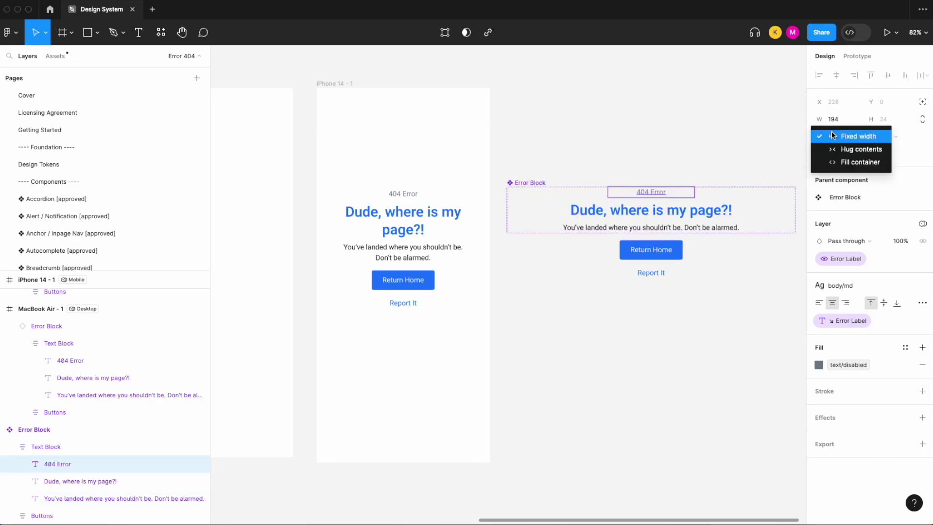
left_click(833, 161)
scroll(606, 146, "down", 5)
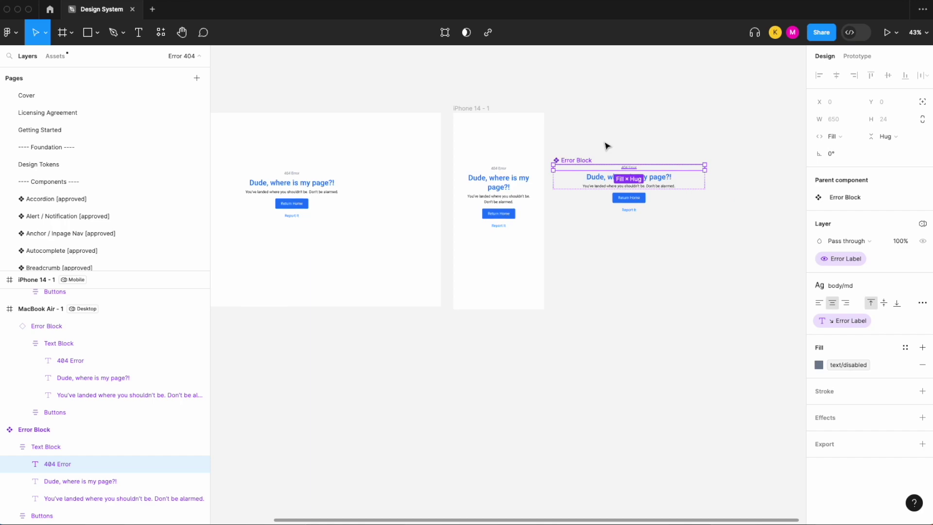
scroll(345, 195, "up", 6)
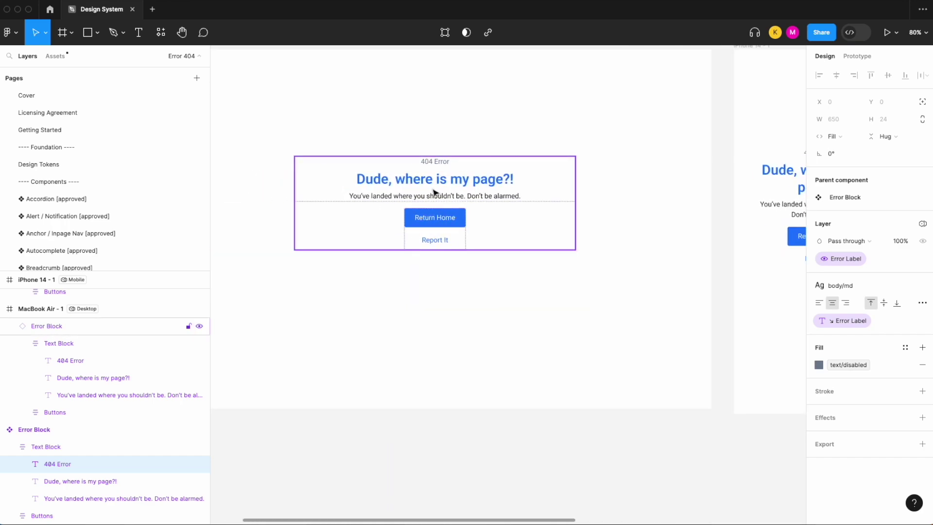
left_click(462, 197)
double_click(506, 198)
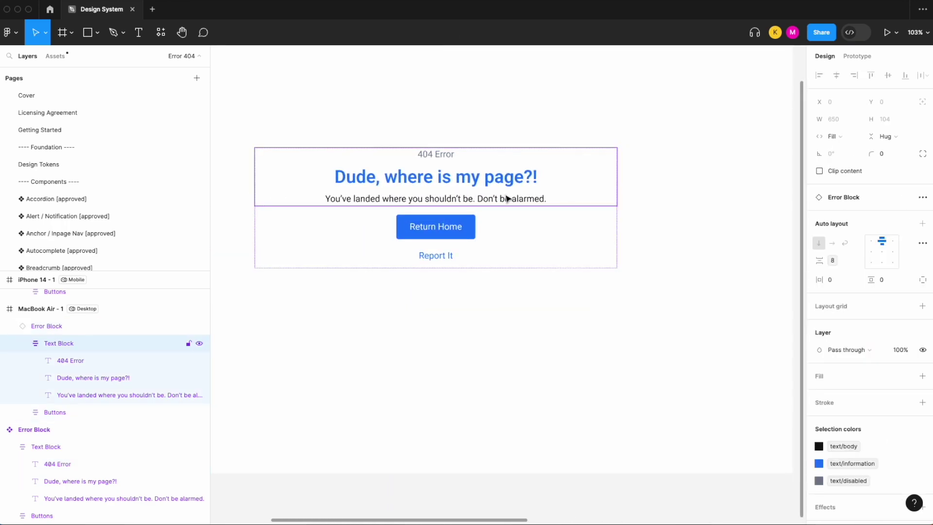
double_click(534, 202)
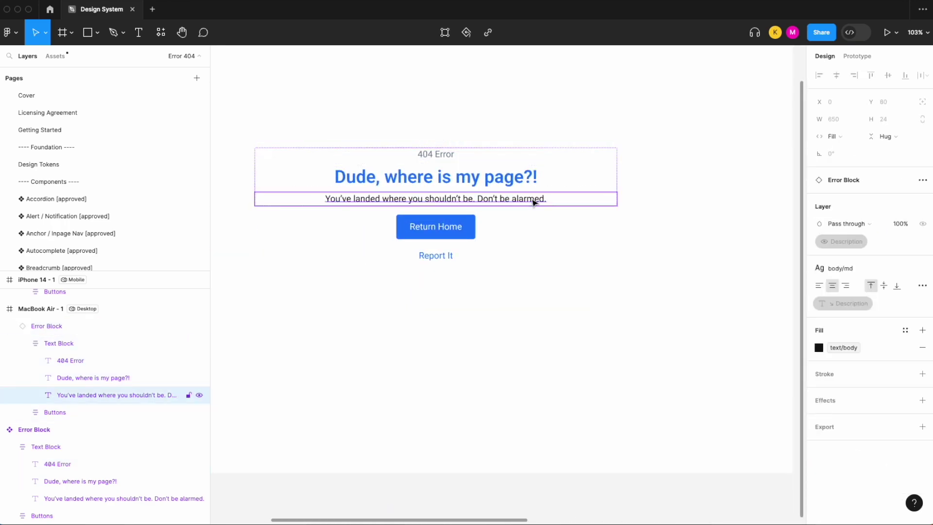
left_click(660, 209)
left_click(513, 181)
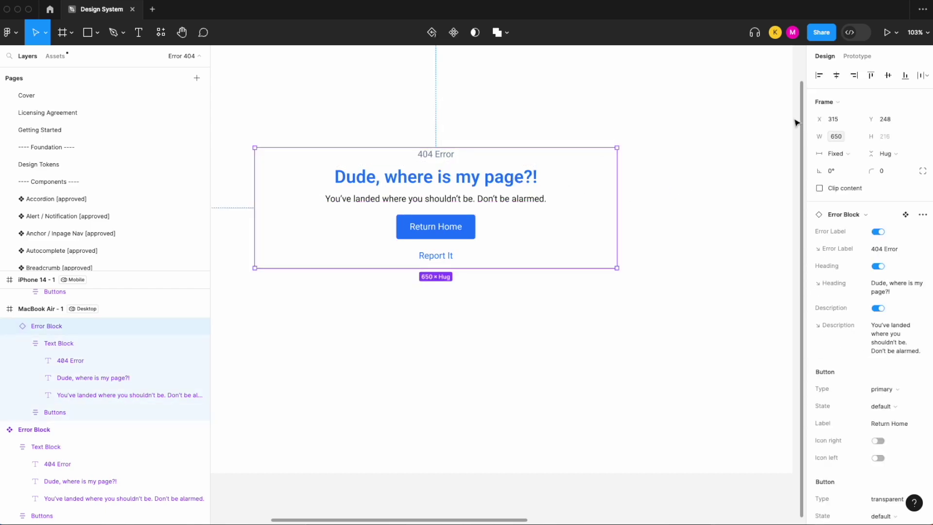
double_click(488, 183)
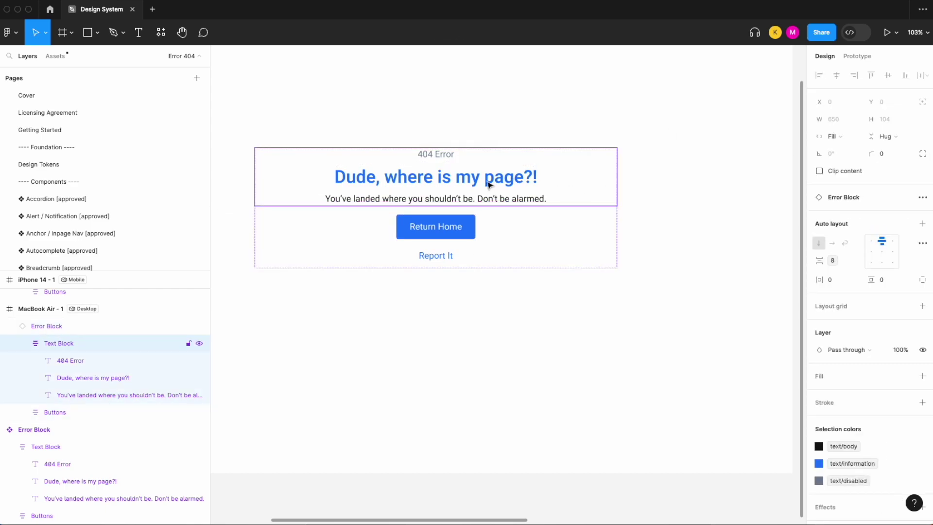
double_click(488, 183)
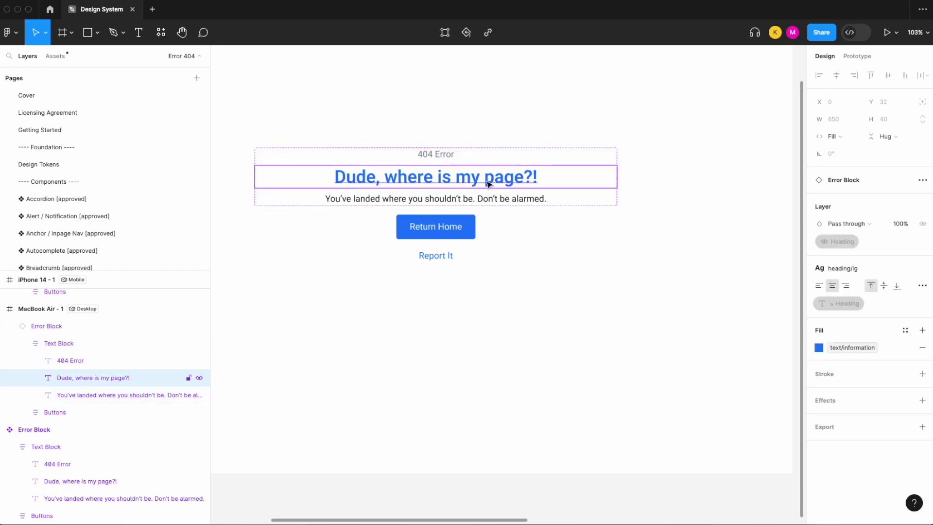
left_click(491, 197)
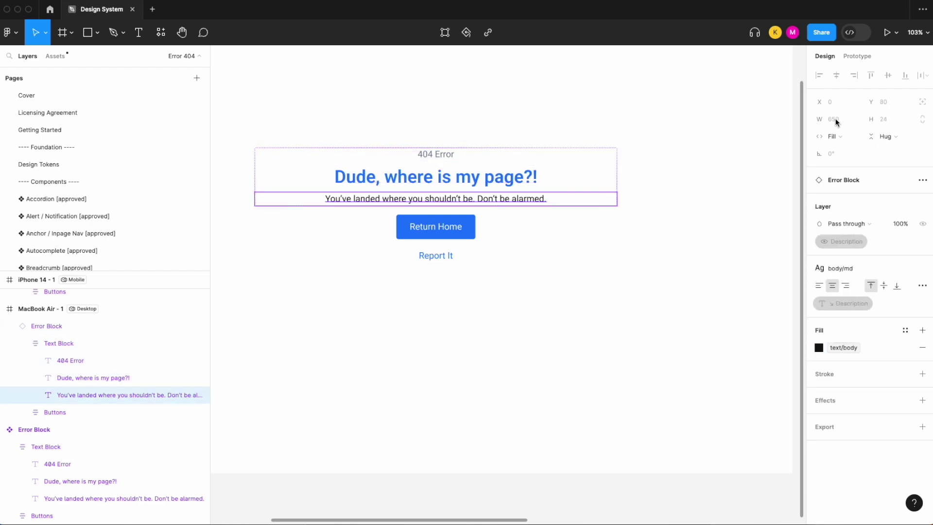
left_click(452, 156)
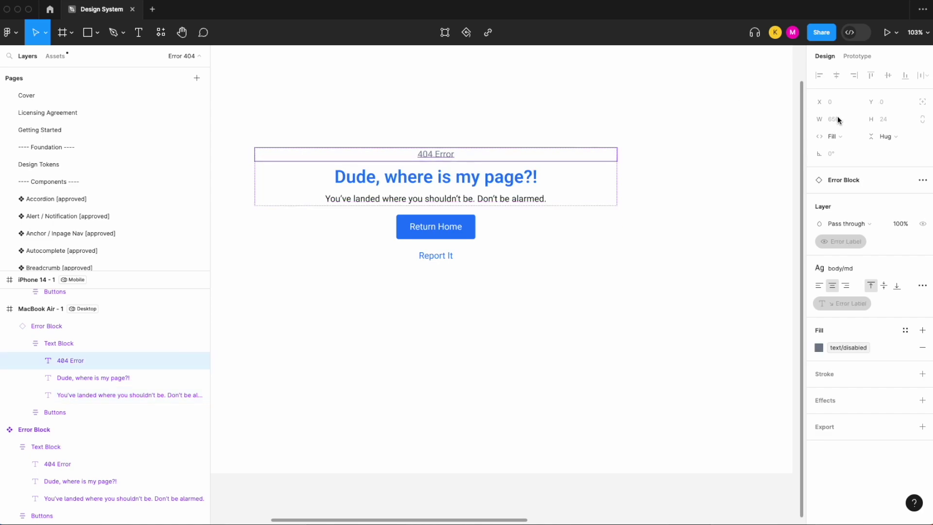
left_click(679, 163)
- Append 'This happems all the time' to the iPhone Error Block instance's description on a new line
scroll(679, 162, "down", 5)
scroll(679, 162, "right", 5)
left_click(632, 194)
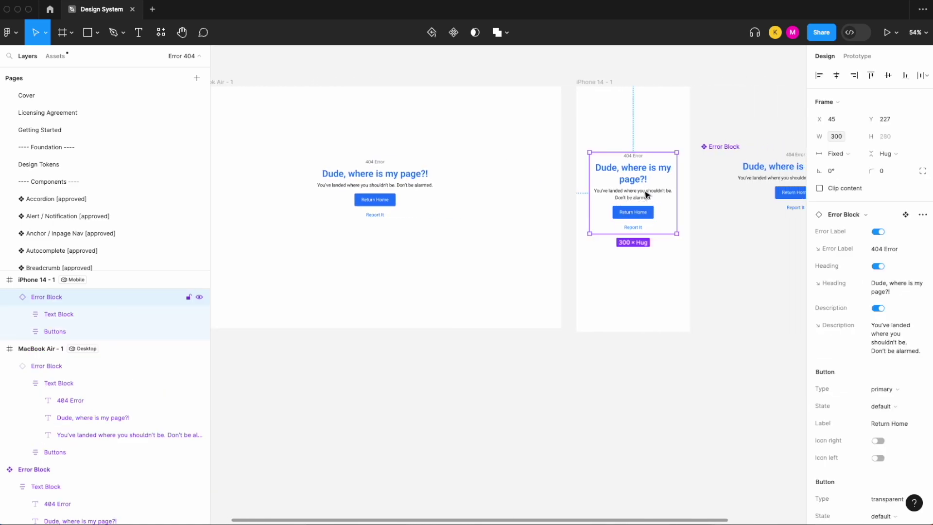
left_click(913, 356)
left_click(925, 357)
key("shift+Return")
type("This happ")
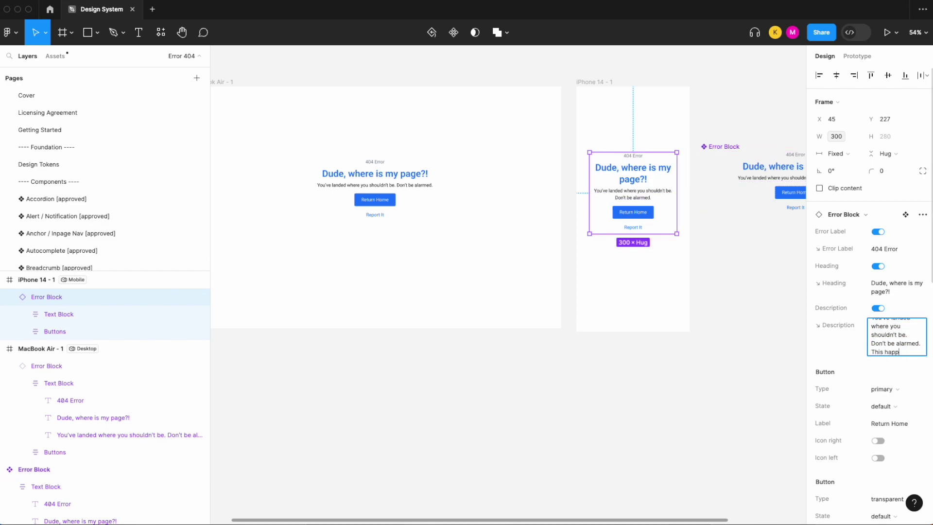
type("ems all the time")
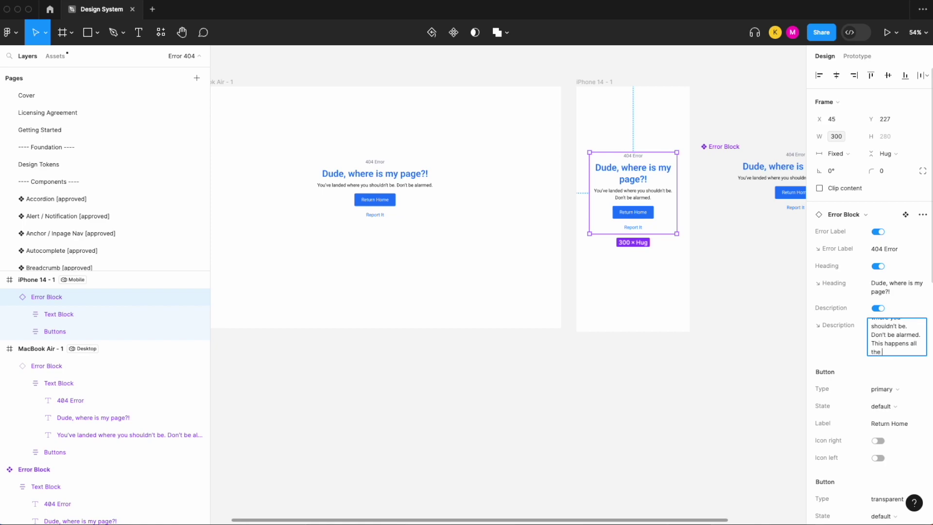
scroll(752, 240, "up", 5)
scroll(679, 186, "up", 3)
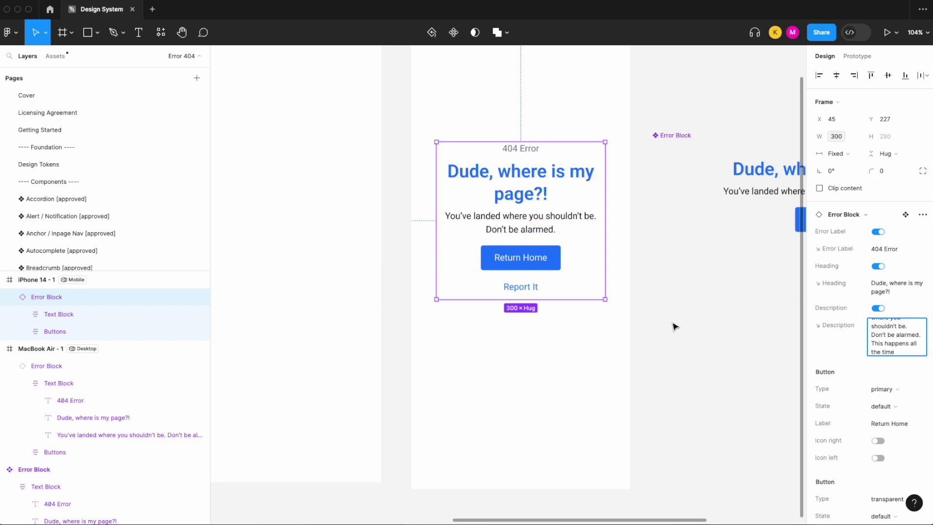
key("Return")
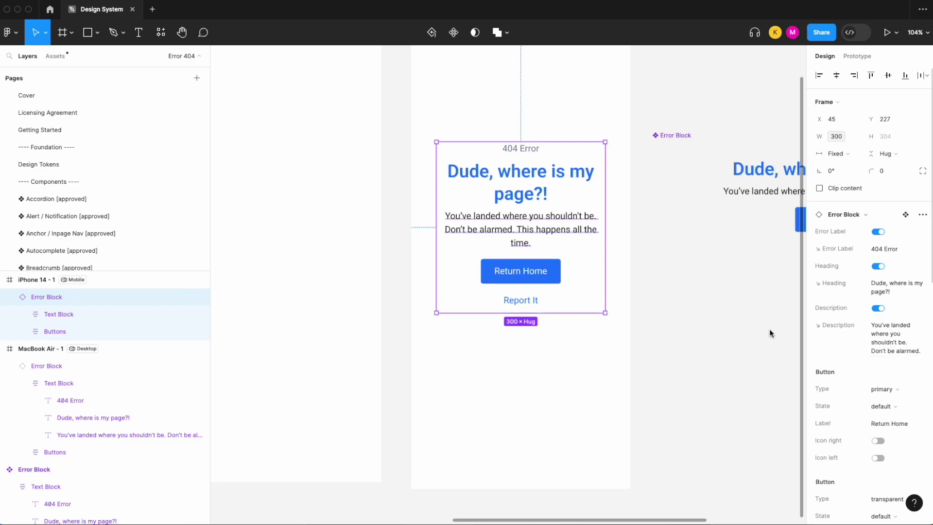
- Deselect everything, then open and close the Local variables list
scroll(556, 226, "up", 3)
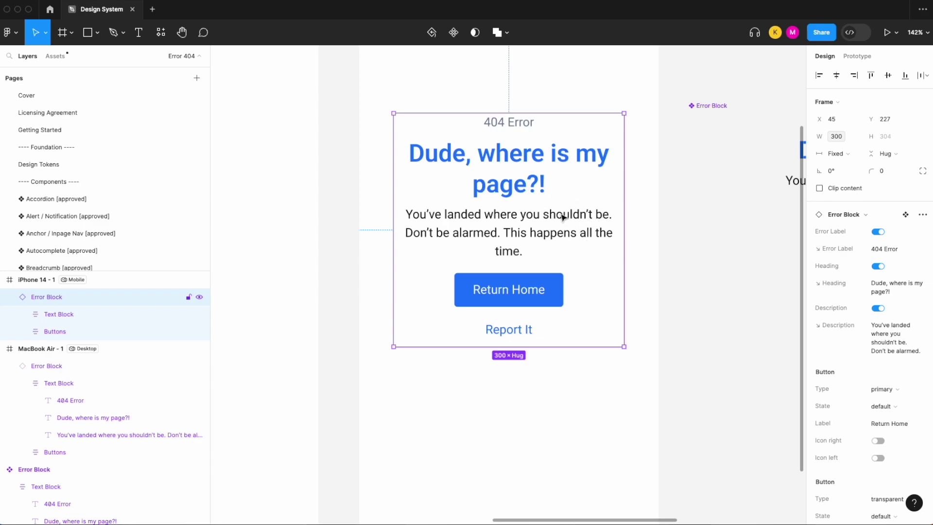
scroll(562, 214, "down", 5)
scroll(677, 227, "down", 3)
left_click(702, 273)
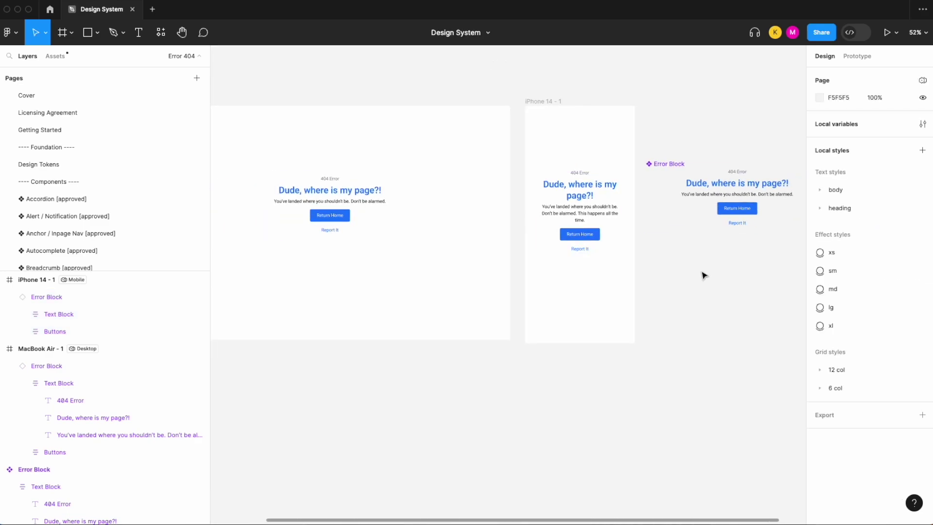
left_click(922, 123)
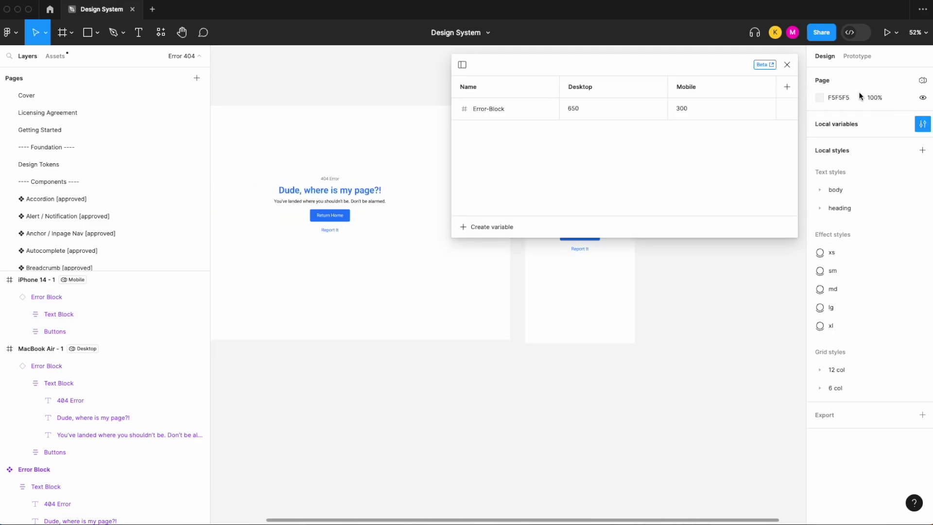
left_click(785, 65)
scroll(699, 127, "down", 2)
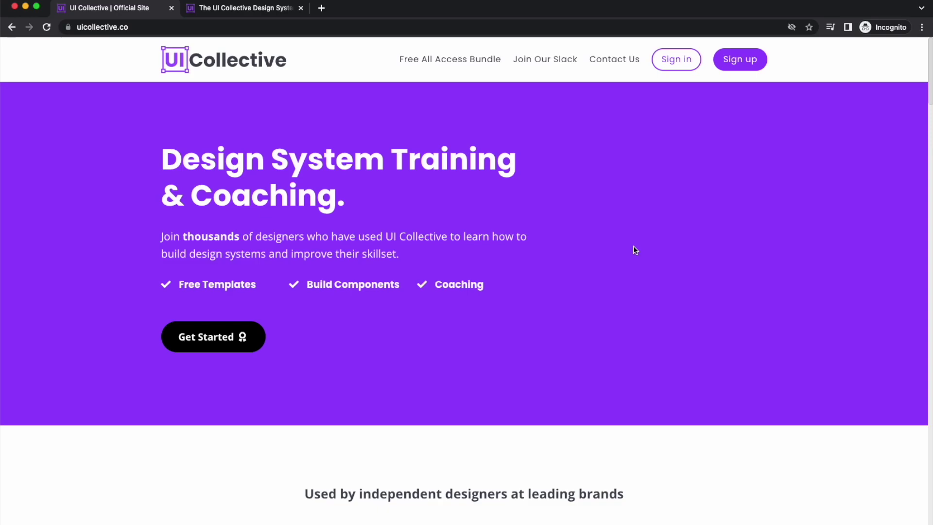
- Switch to 'The UI Collective Design System' browser tab
left_click(258, 8)
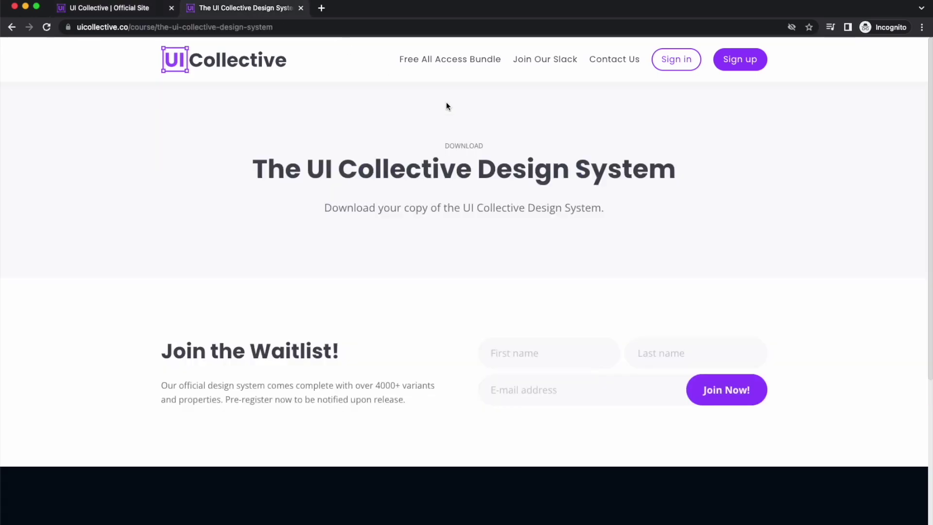